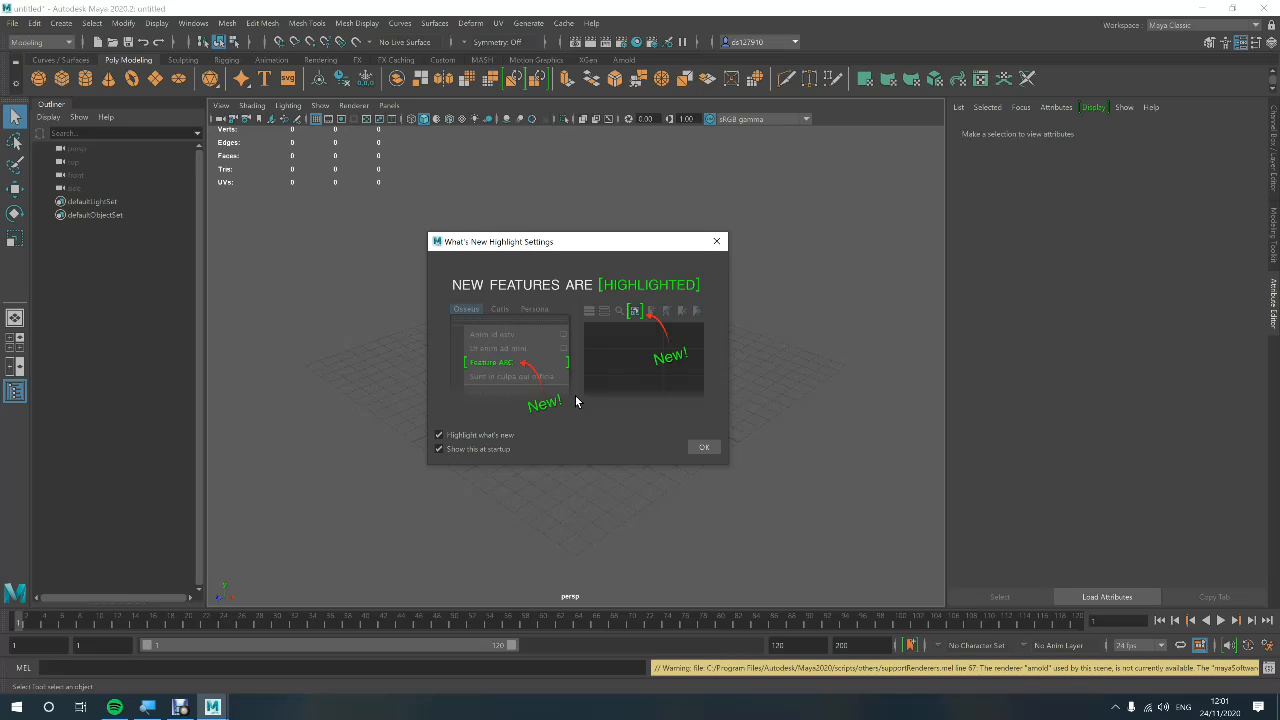
Dismiss the new-feature highlight notice and hide the Outliner.
key(super)
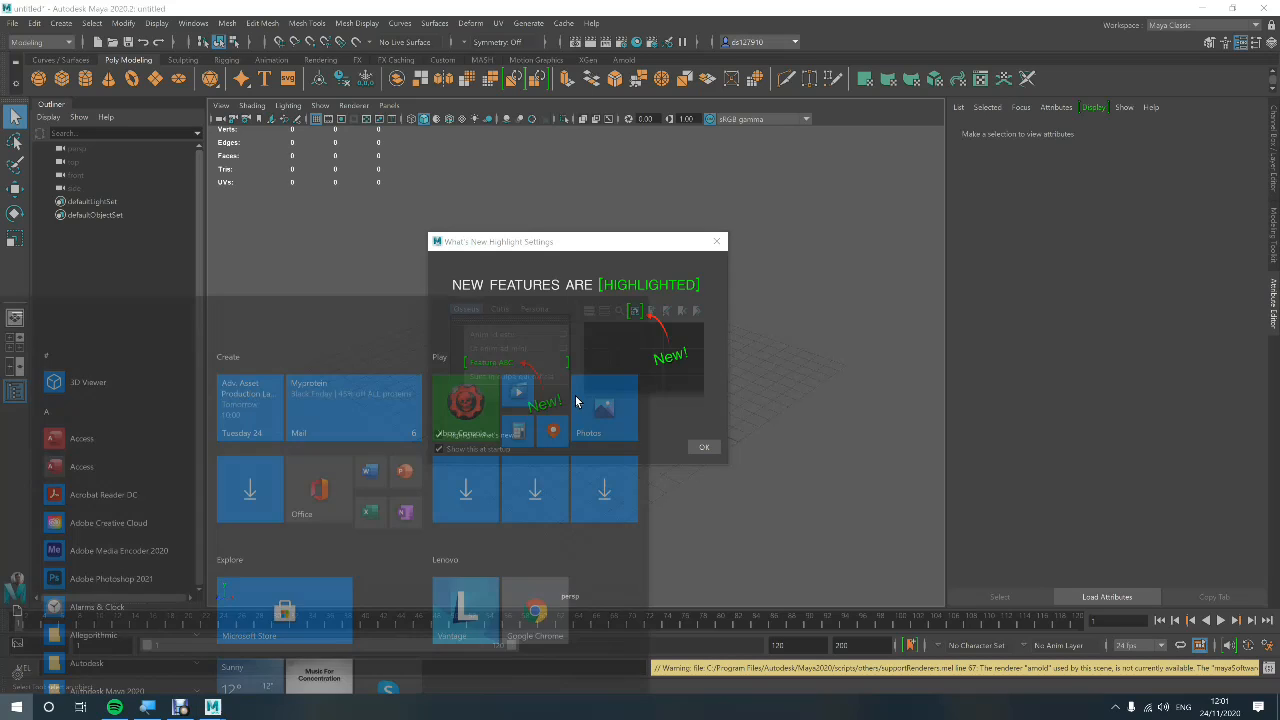
key(super)
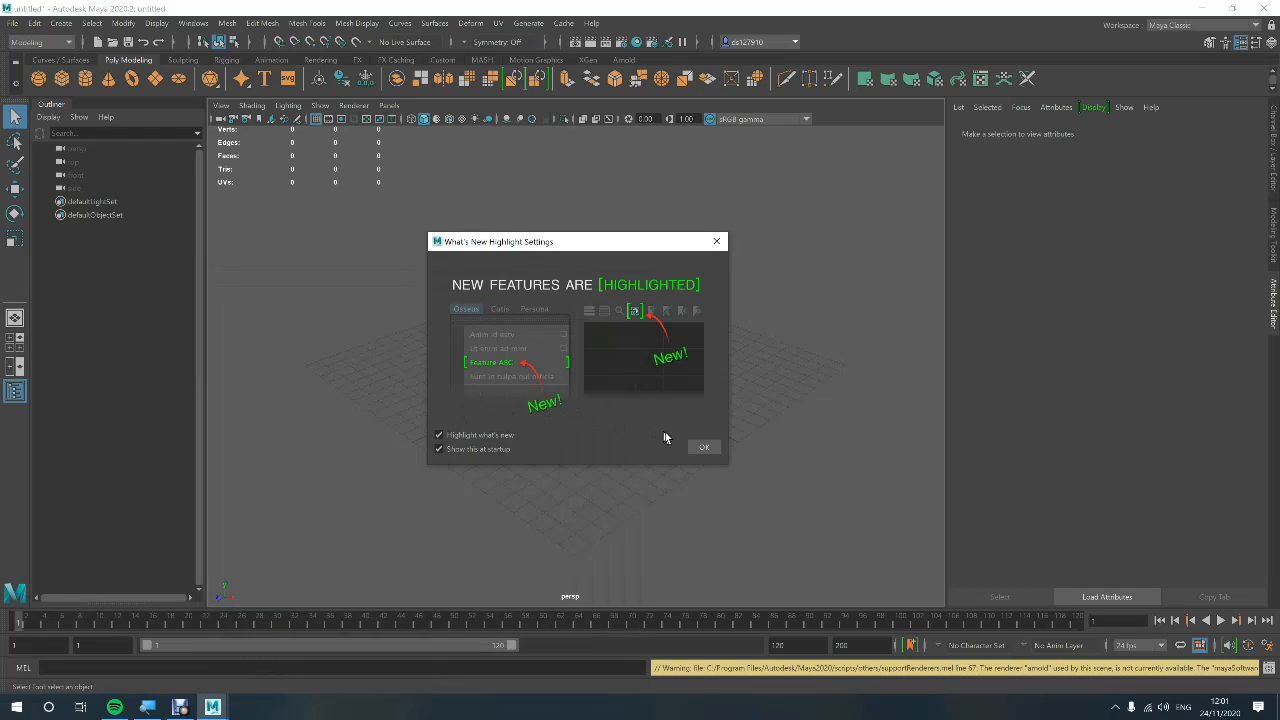
click(705, 447)
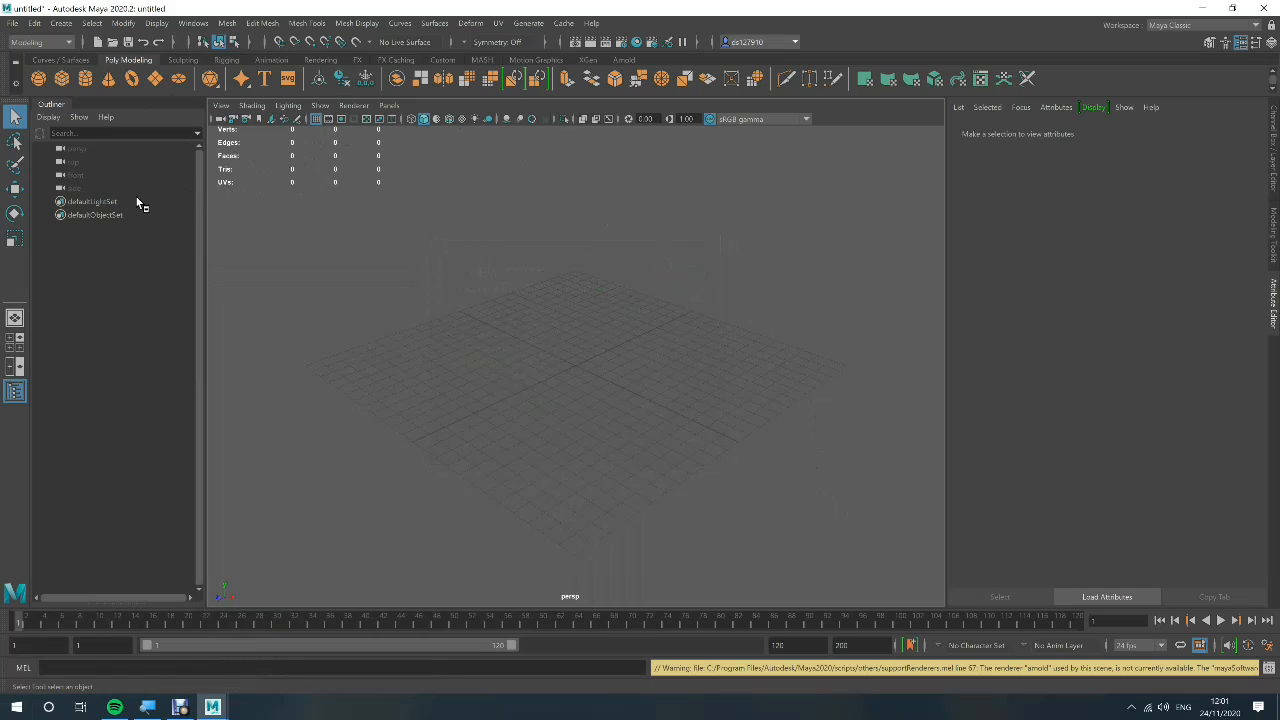
click(17, 395)
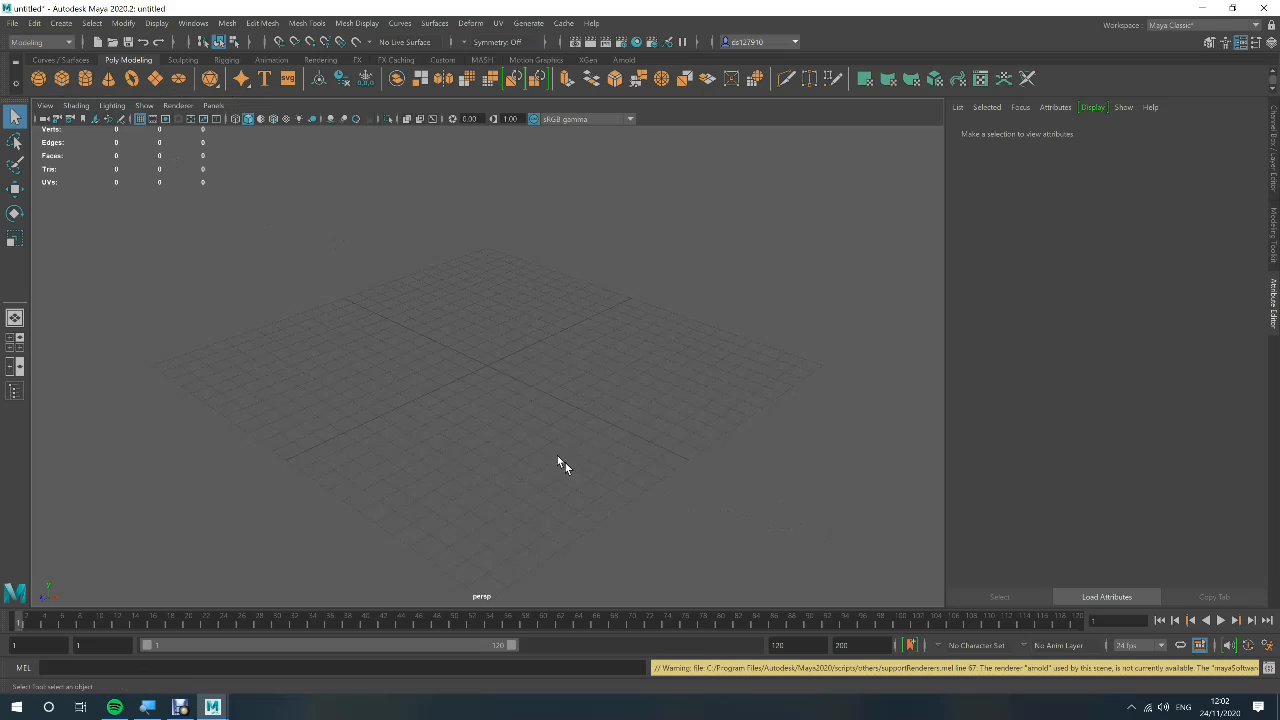
shift+right_click(486, 364)
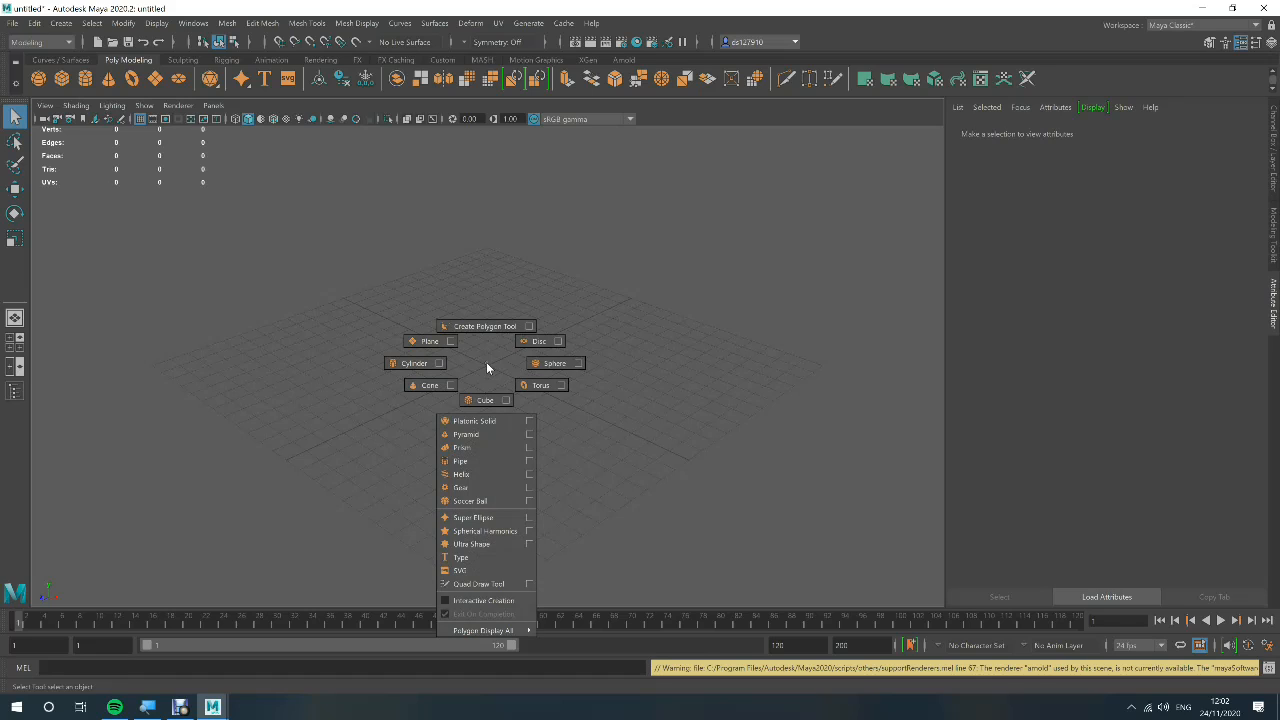
shift+right_drag(487, 368, 393, 356)
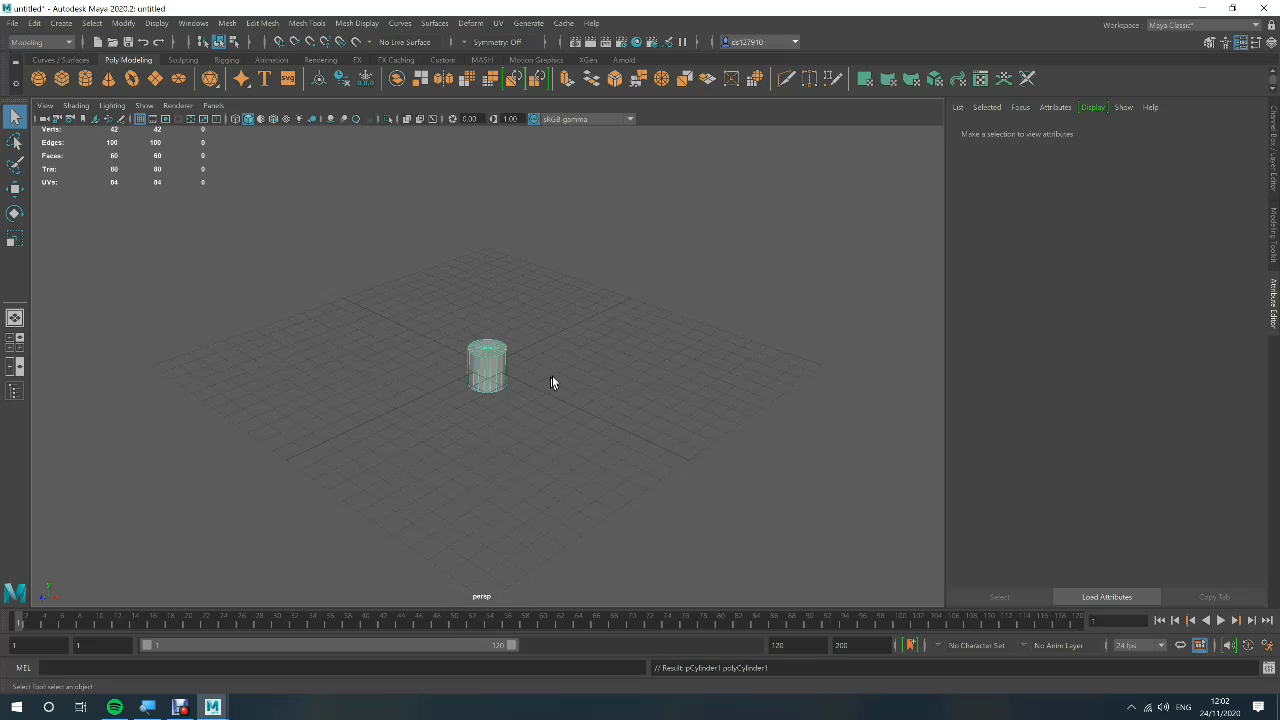
key(super)
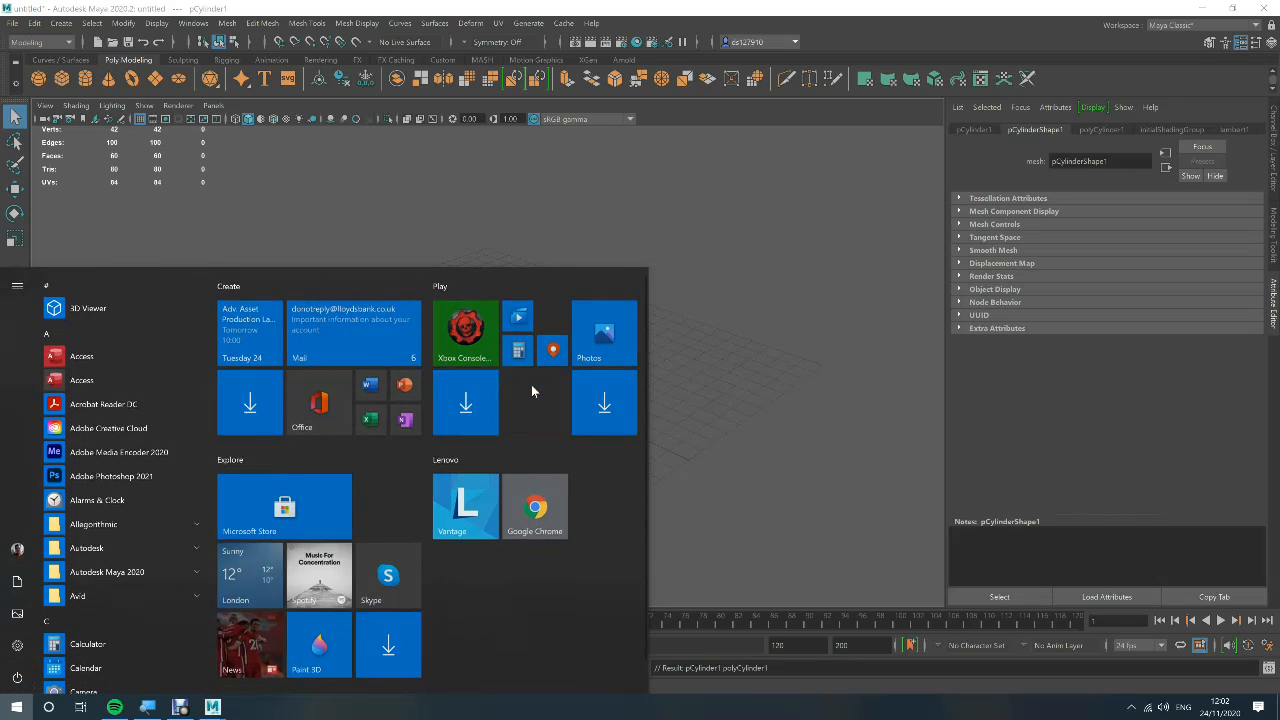
click(620, 395)
alt+drag(523, 377, 486, 371)
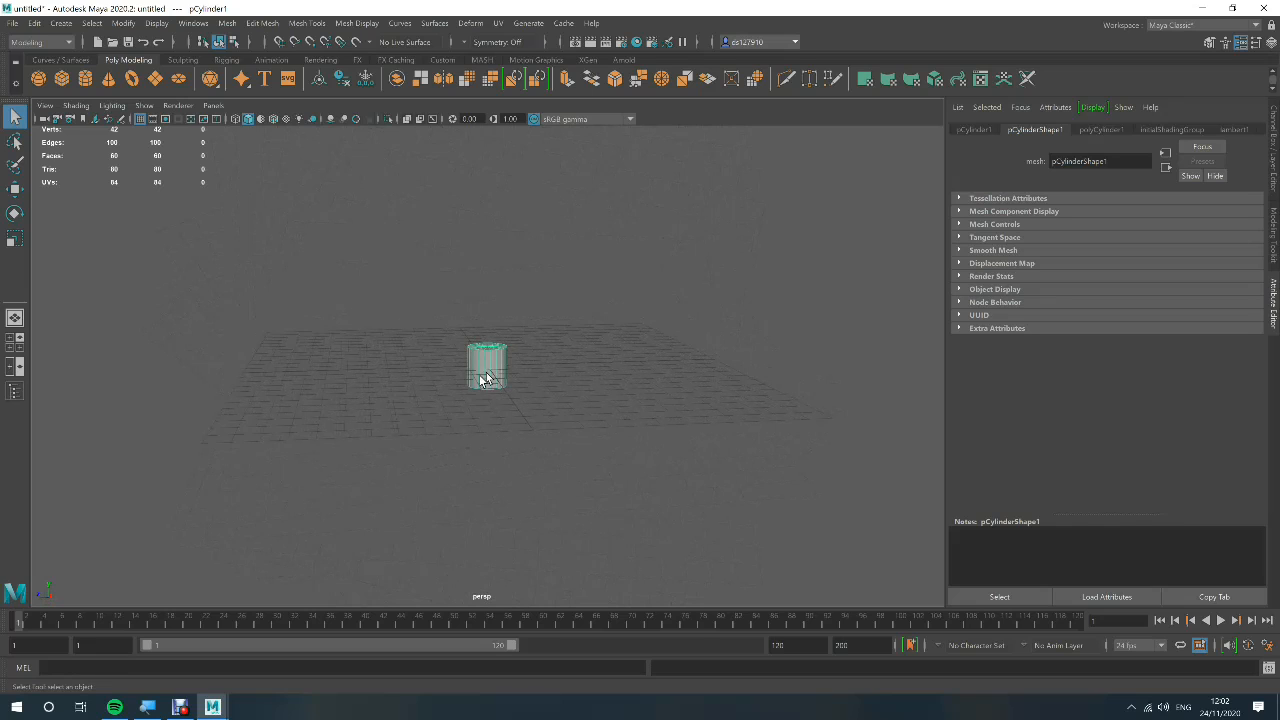
alt+drag(488, 375, 500, 394)
key(Delete)
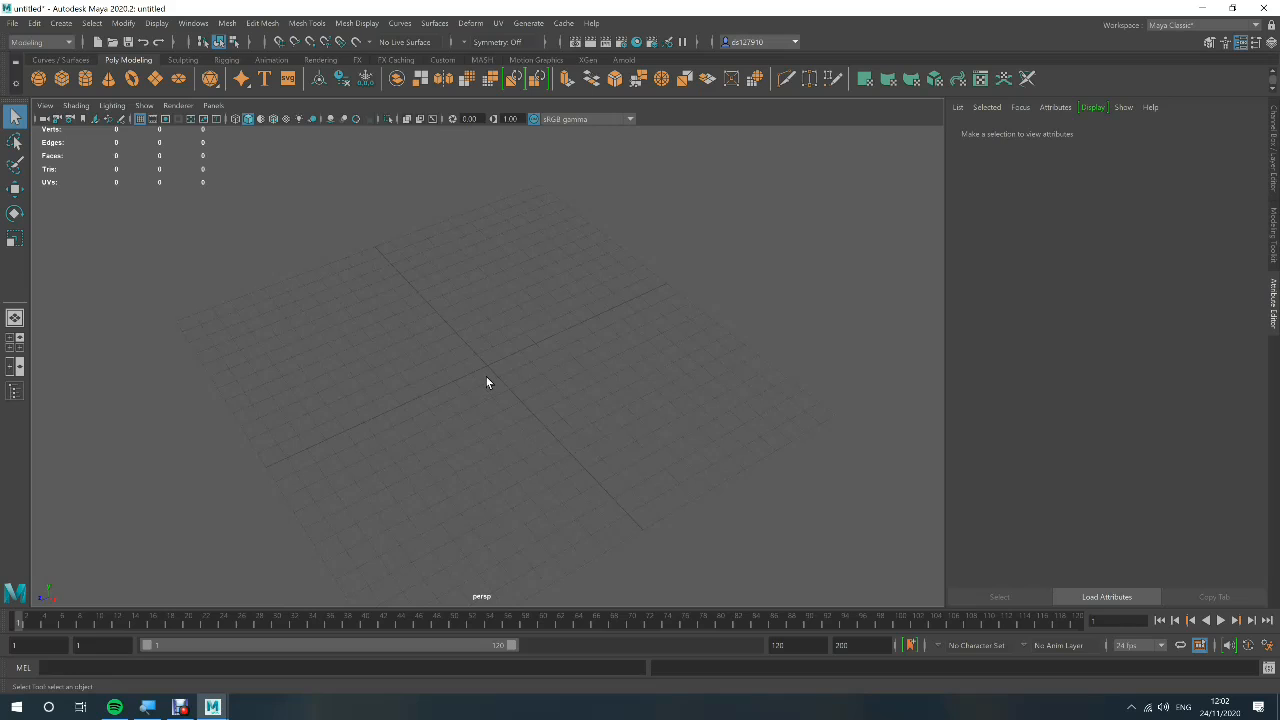
Create a polygon cube at the centre of the grid.
shift+right_drag(486, 377, 486, 403)
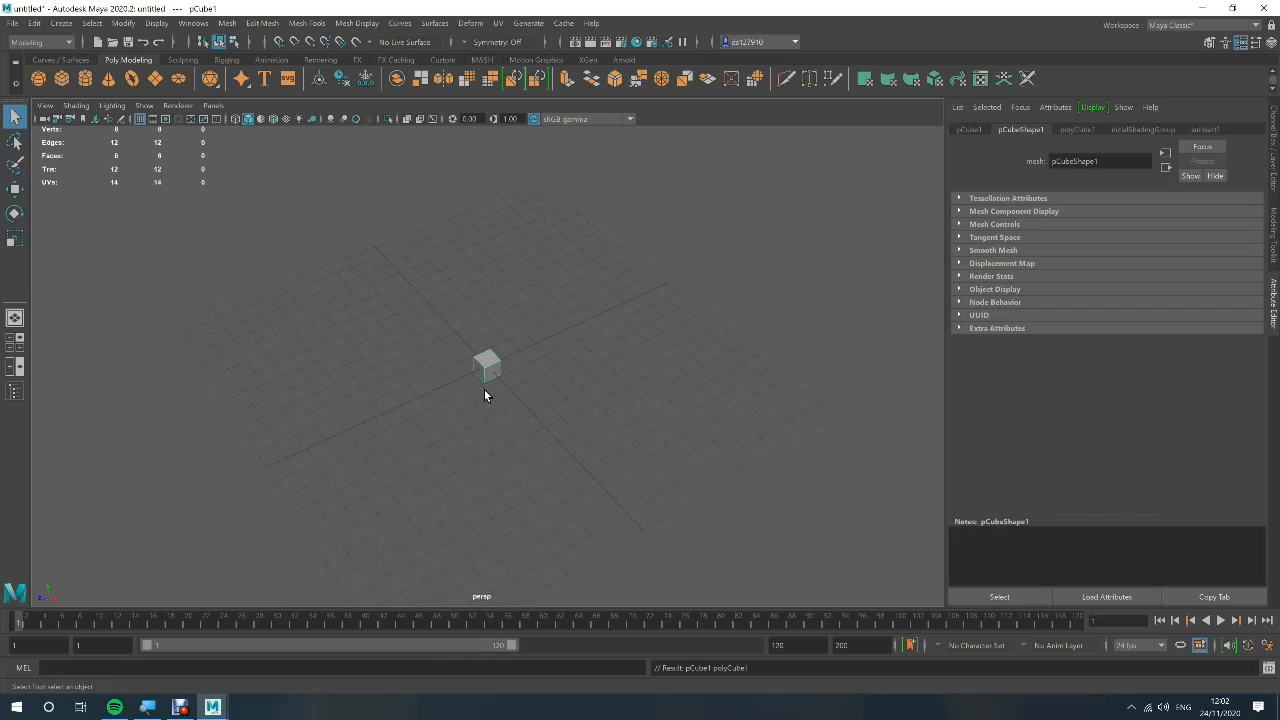
alt+drag(484, 378, 451, 313)
scroll(483, 332, up, 5)
scroll(502, 357, up, 3)
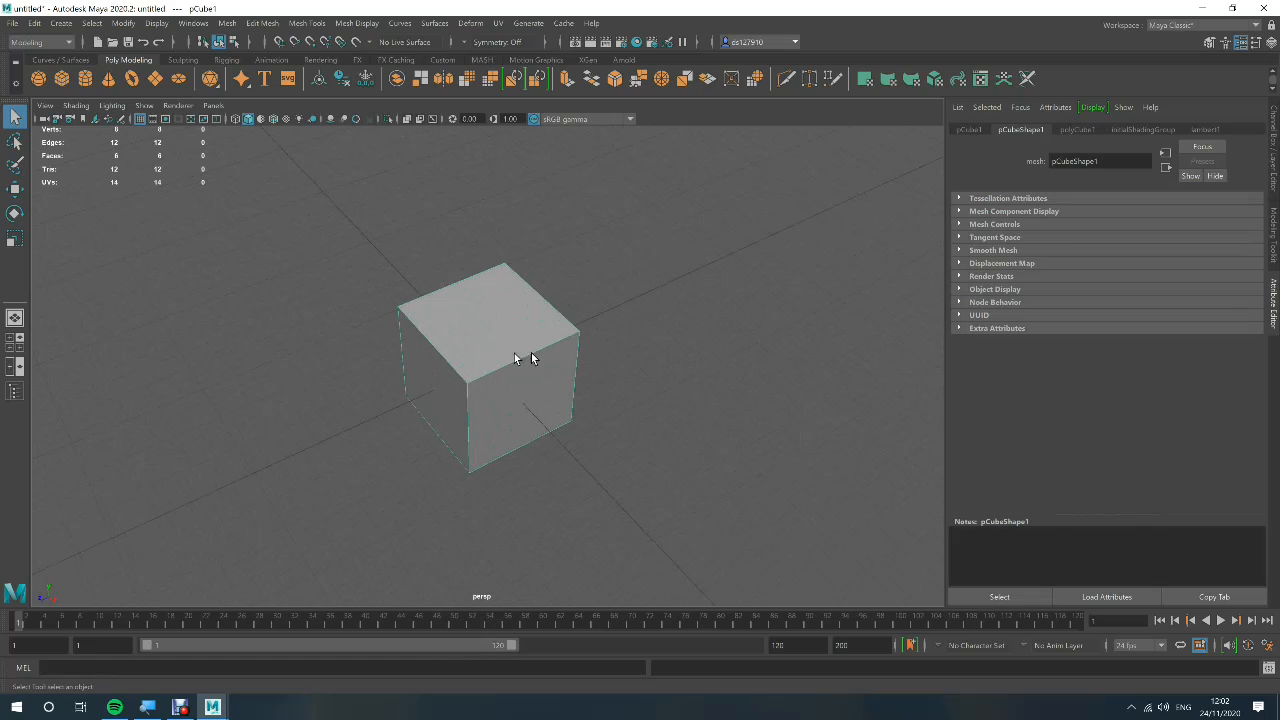
alt+drag(529, 357, 486, 356)
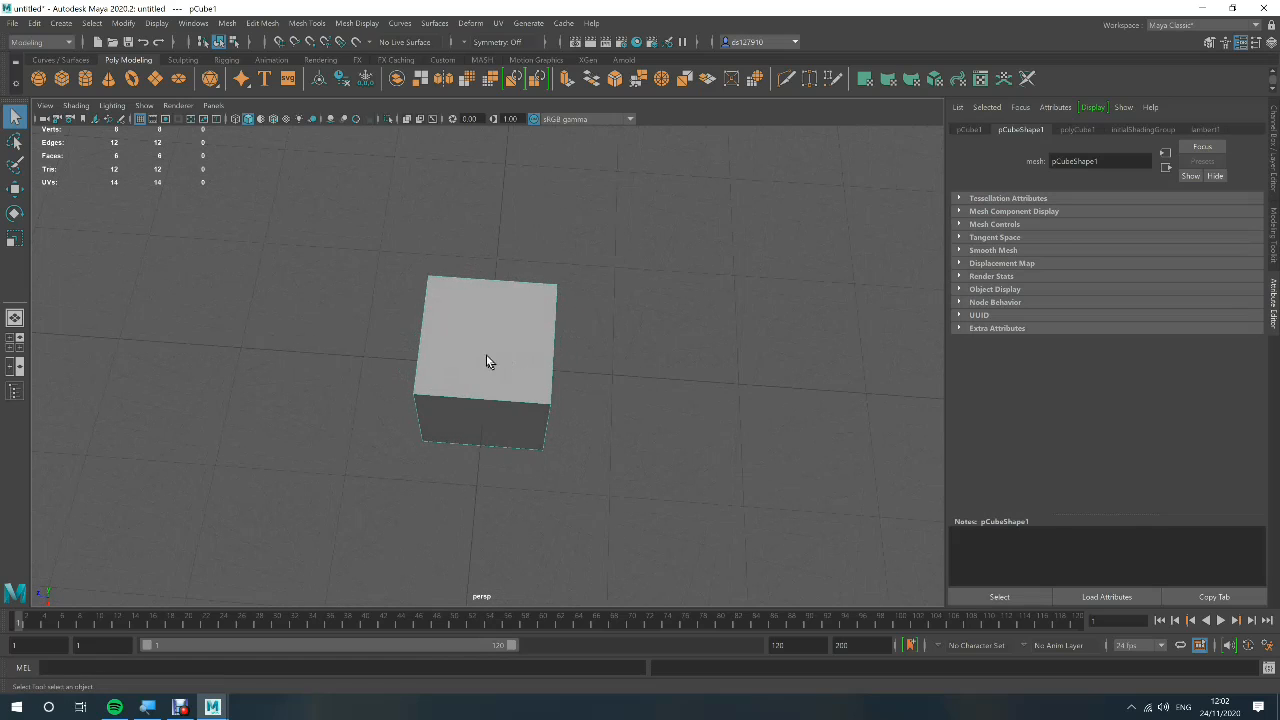
right_drag(481, 349, 490, 390)
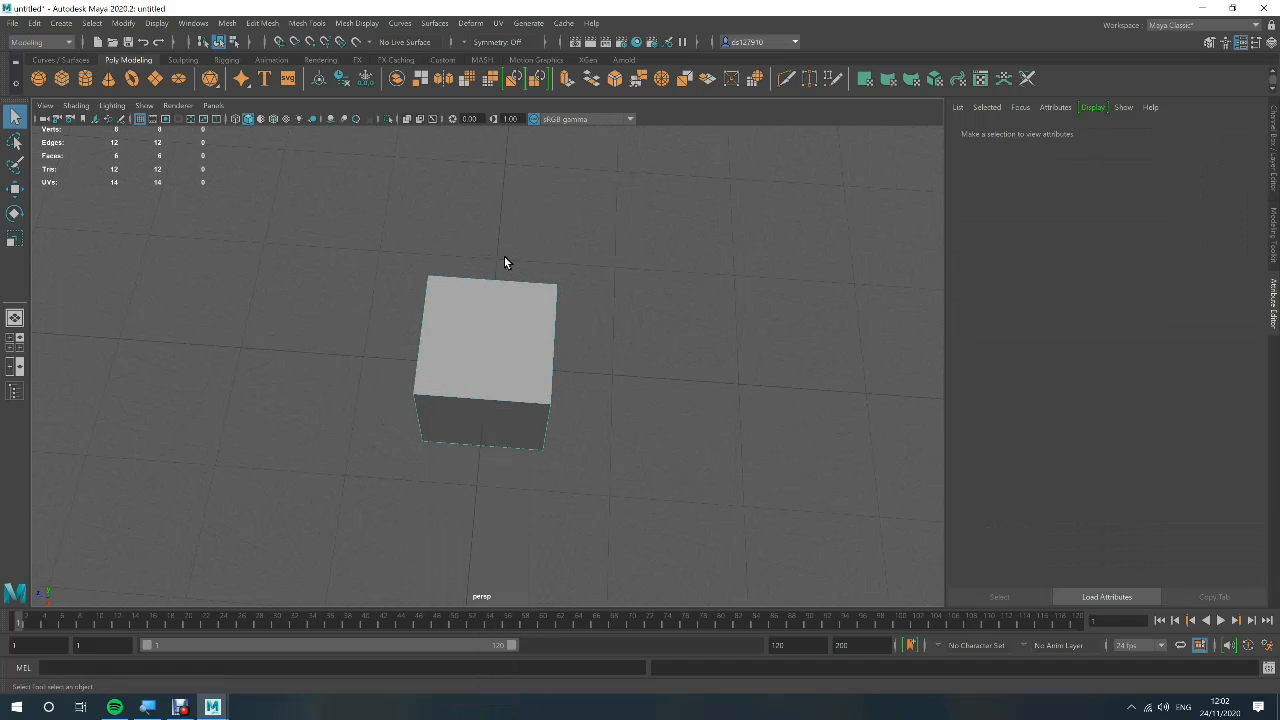
drag(492, 298, 480, 481)
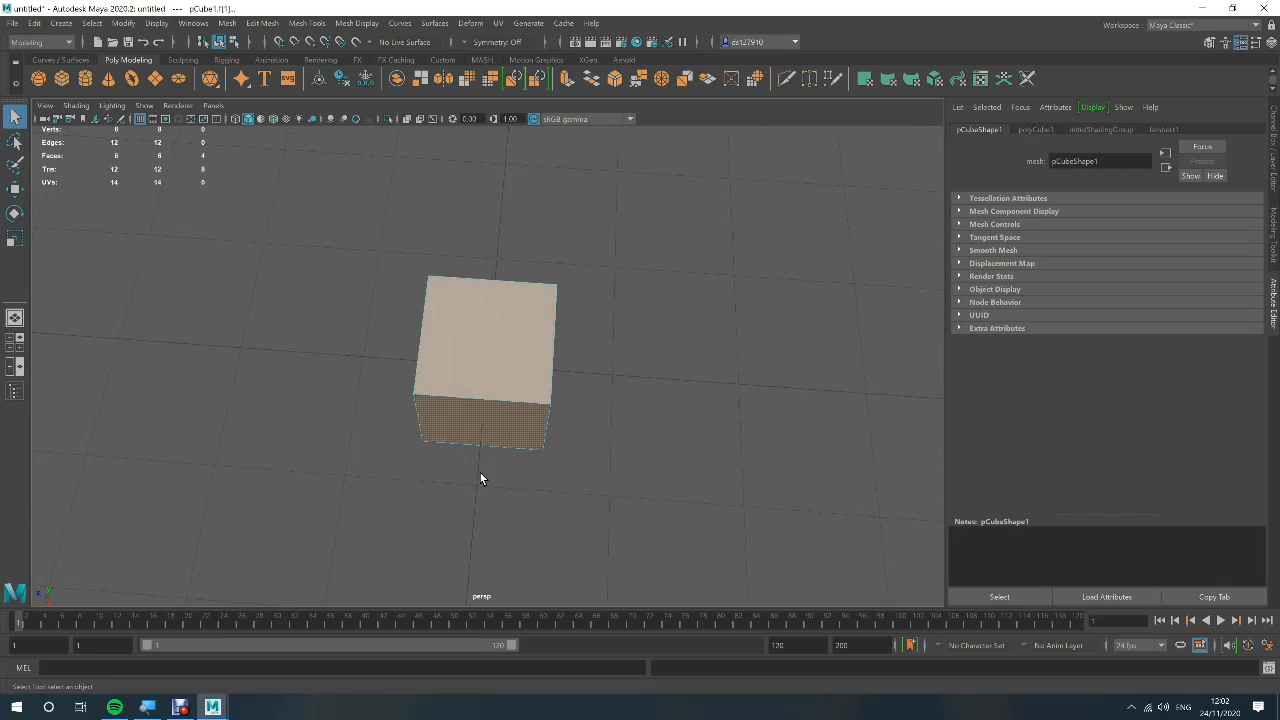
click(445, 390)
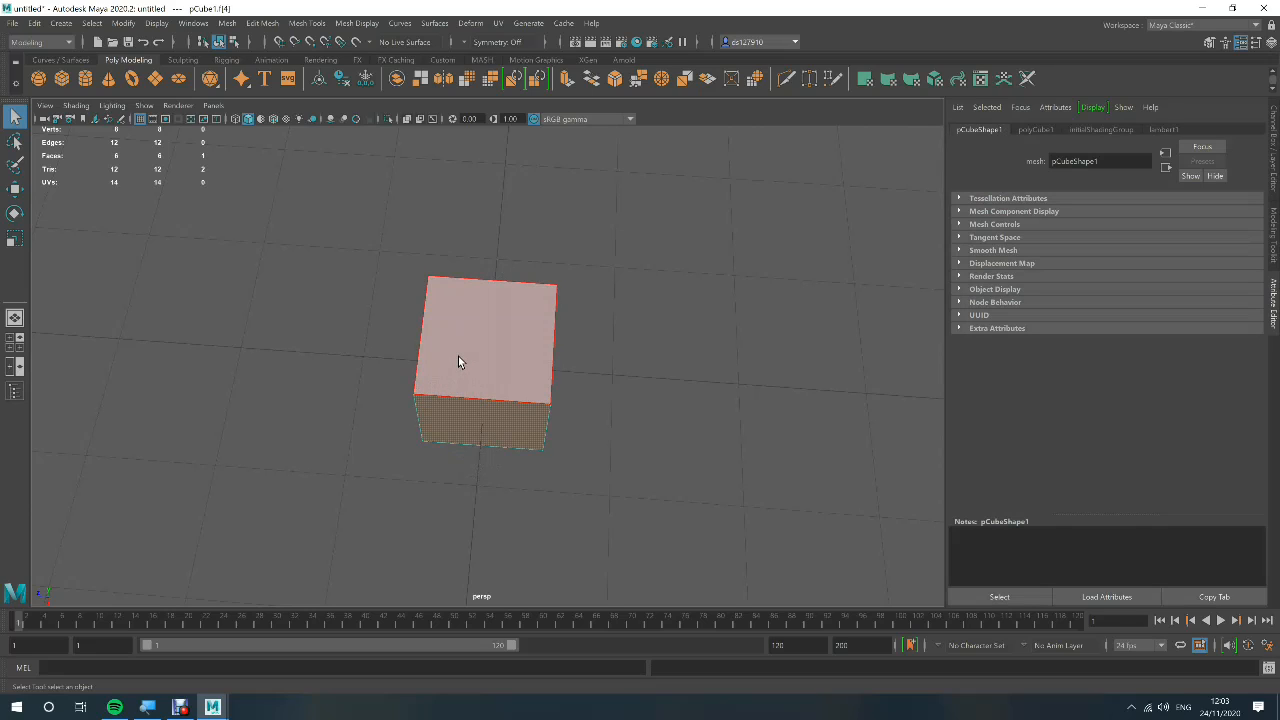
Bevel the cube's four parallel horizontal edges with a fraction of 0.5 and 1 segment to form an octagonal block.
right_click(458, 357)
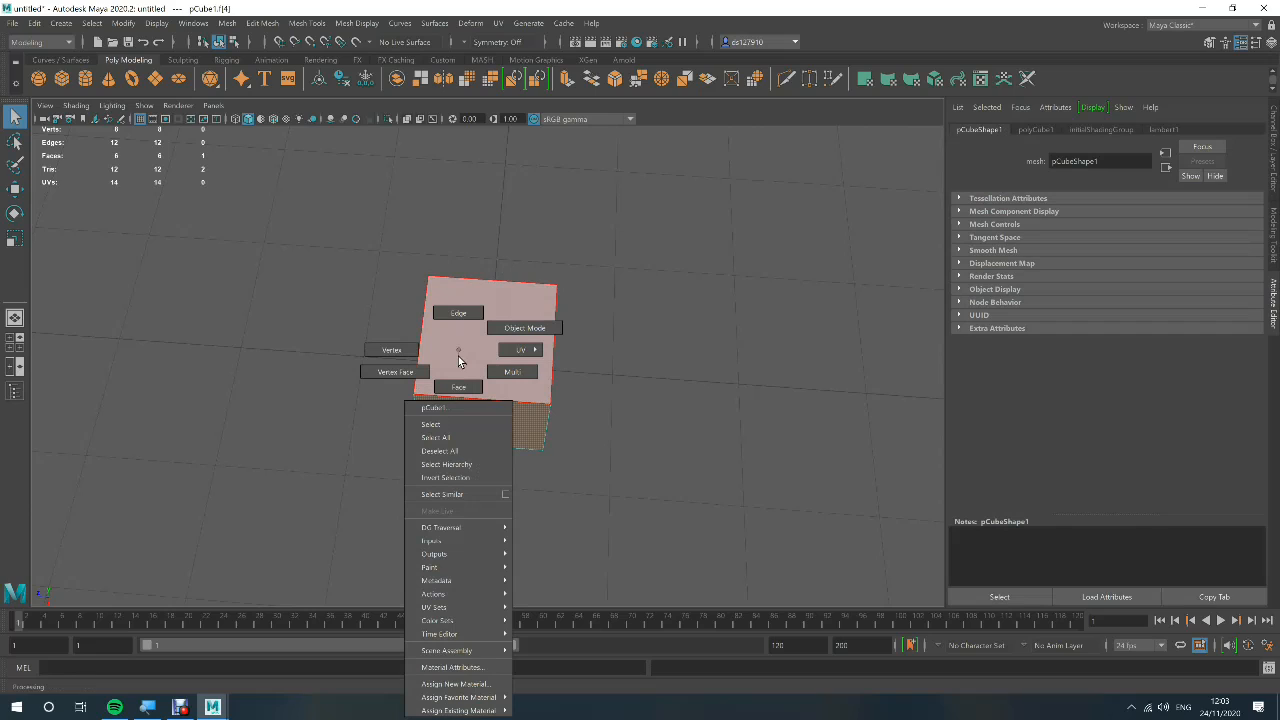
right_drag(458, 353, 460, 314)
drag(490, 252, 471, 471)
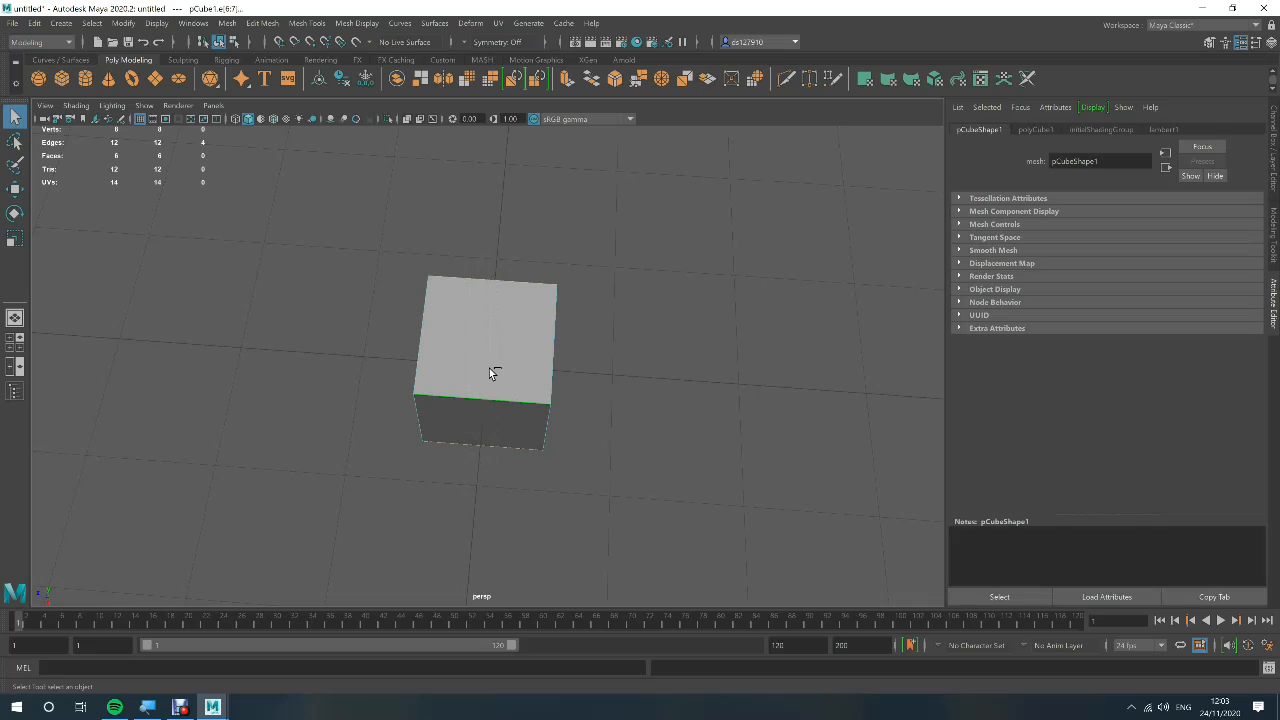
key(ctrl+b)
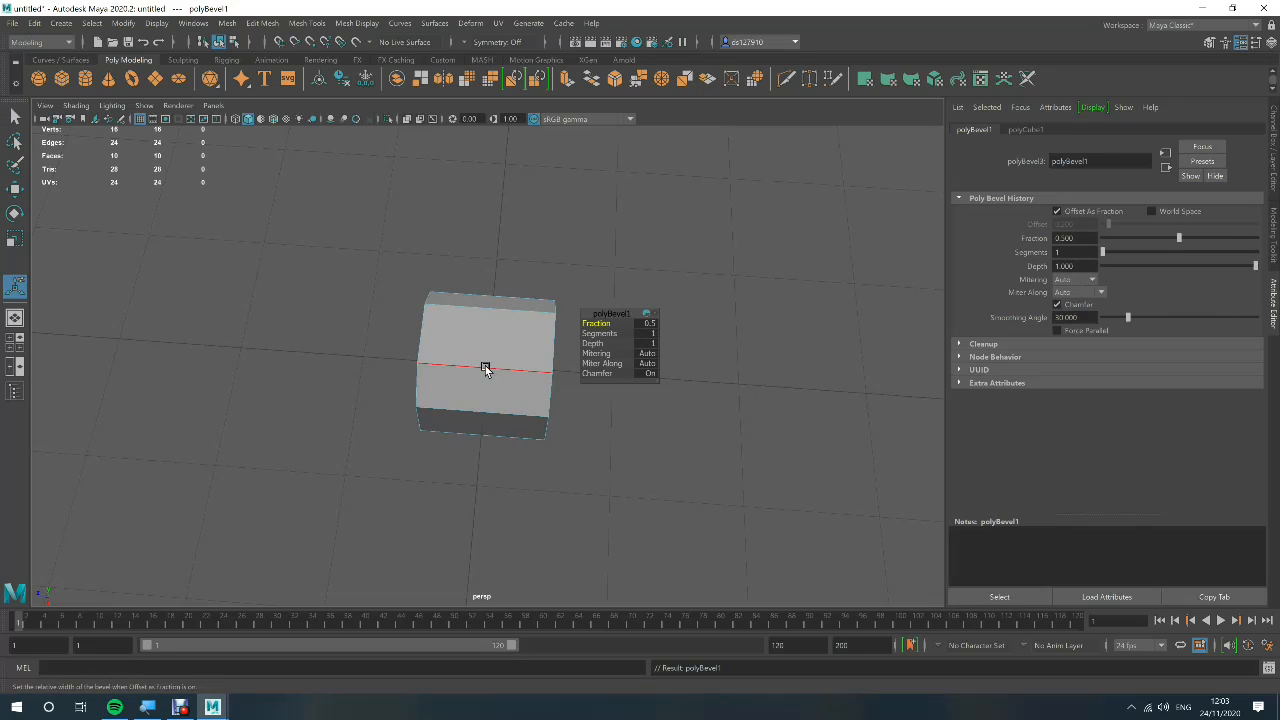
Extrude one vertical side face of the octagonal block in place and scale it slightly narrower along the block's length.
alt+drag(609, 400, 599, 367)
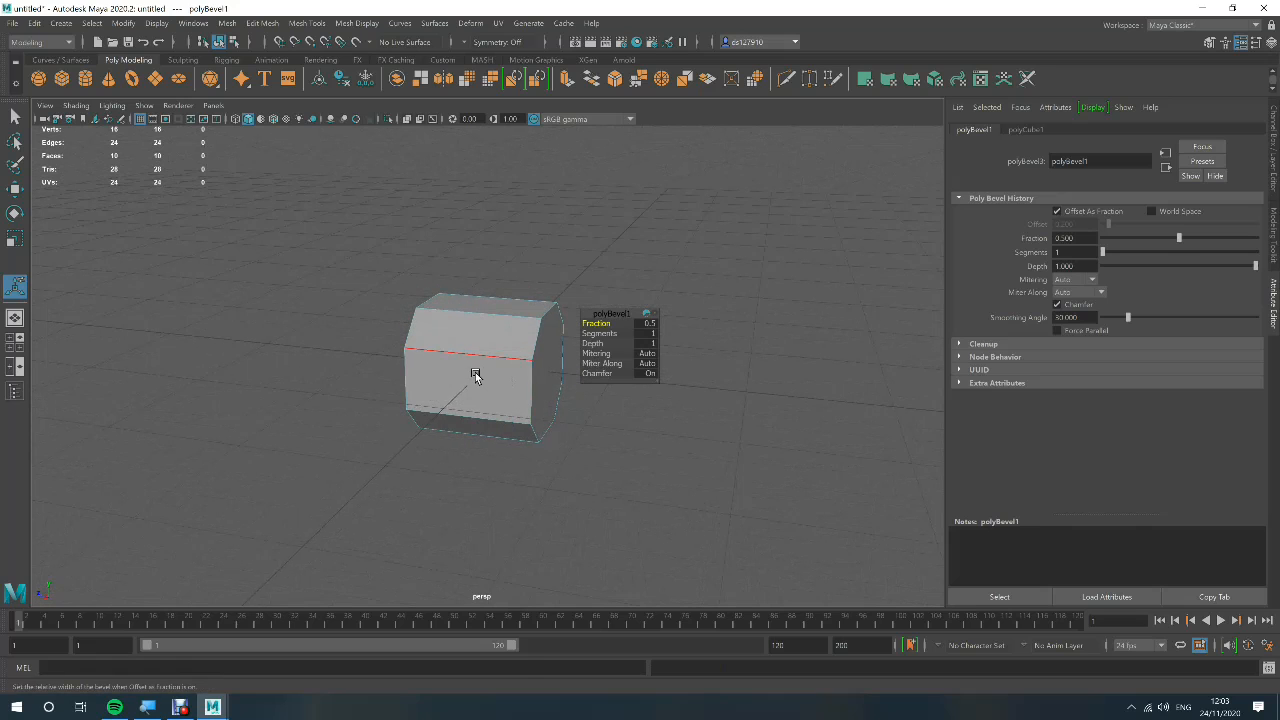
right_drag(475, 375, 483, 389)
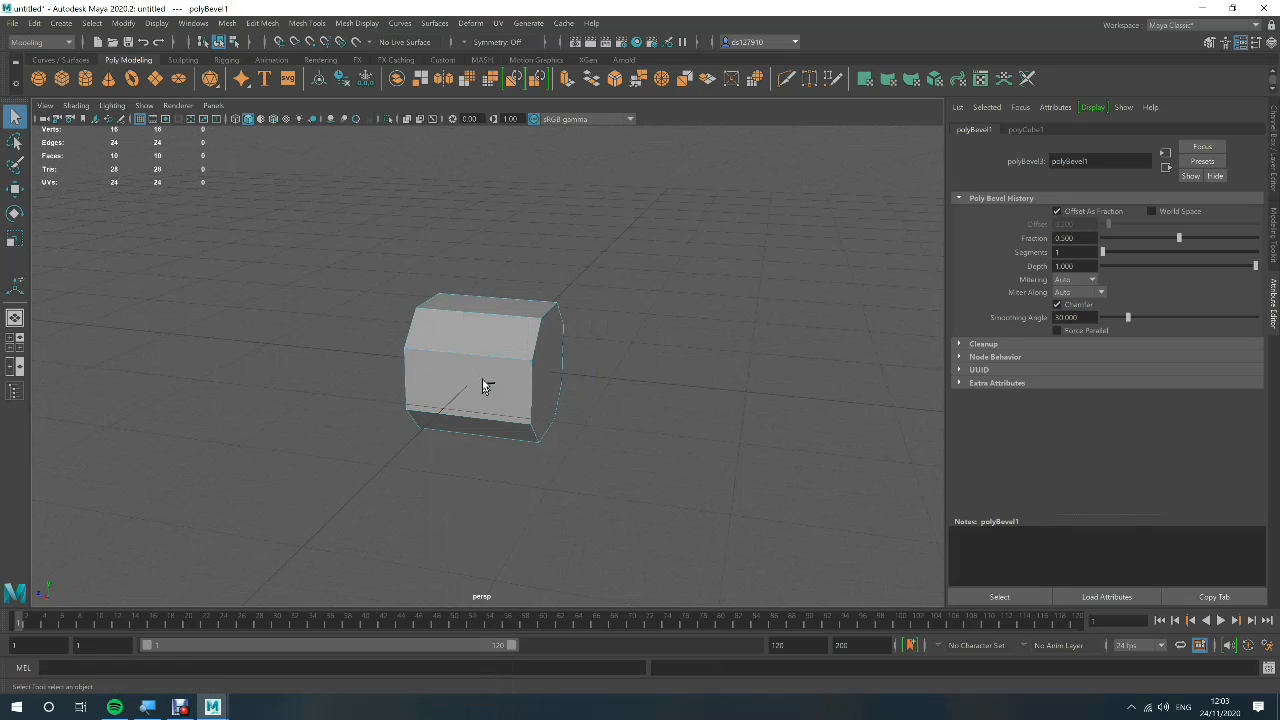
click(478, 370)
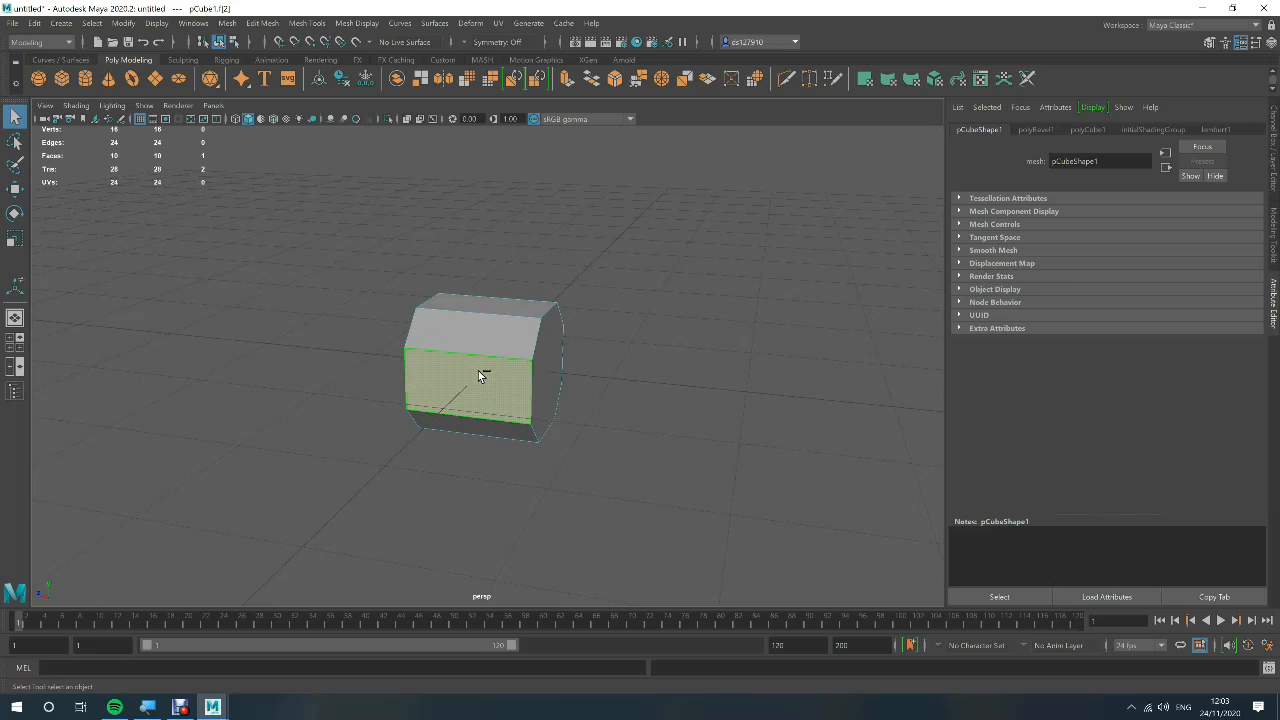
key(ctrl+e)
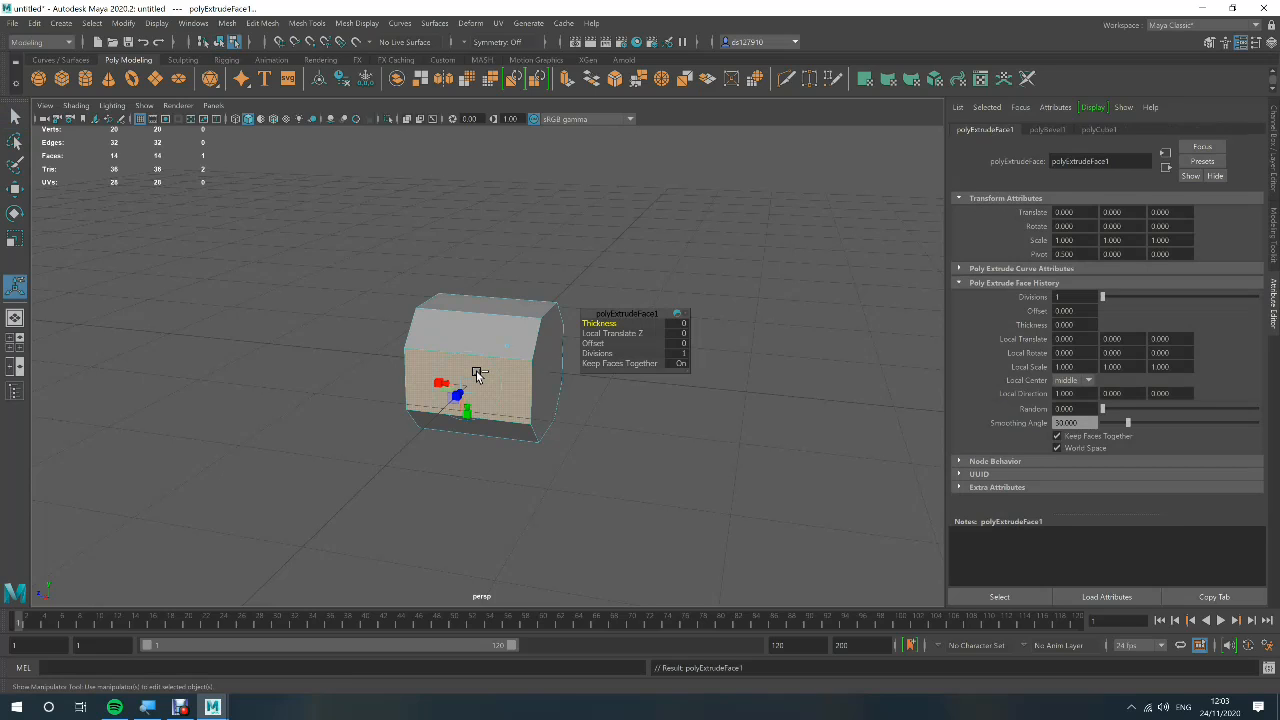
key(r)
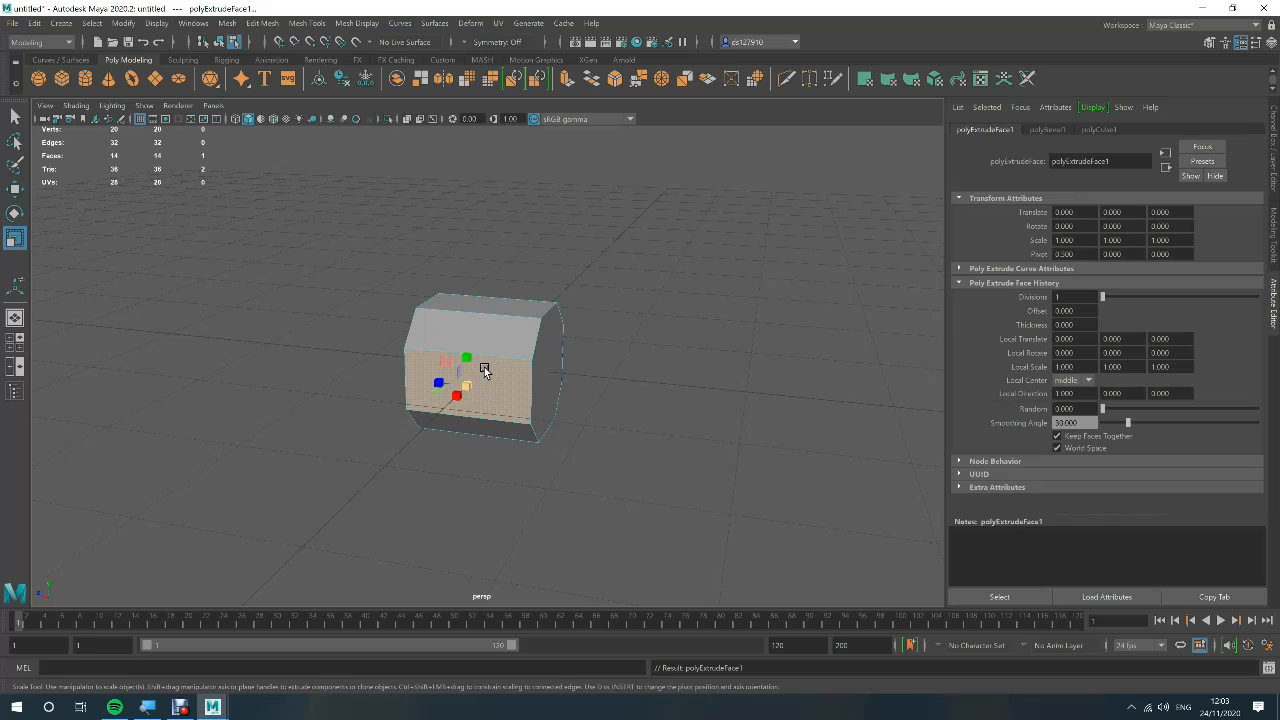
alt+drag(439, 407, 466, 410)
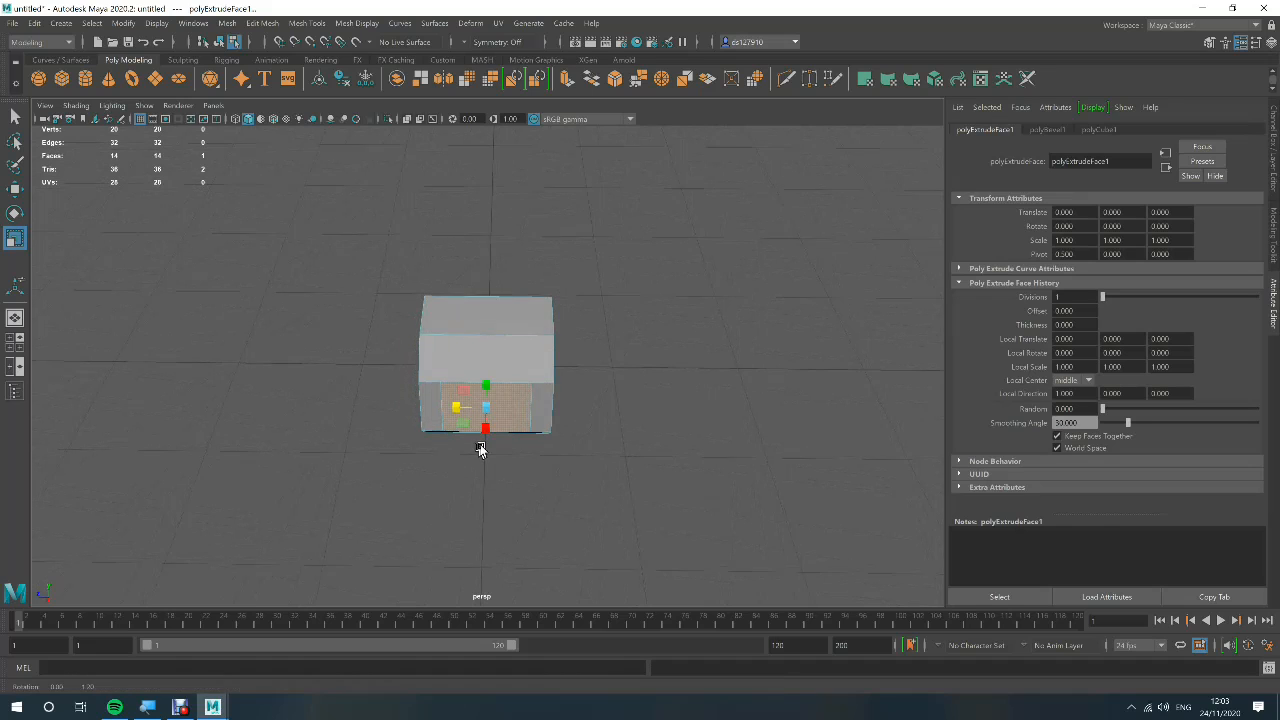
alt+drag(480, 443, 495, 433)
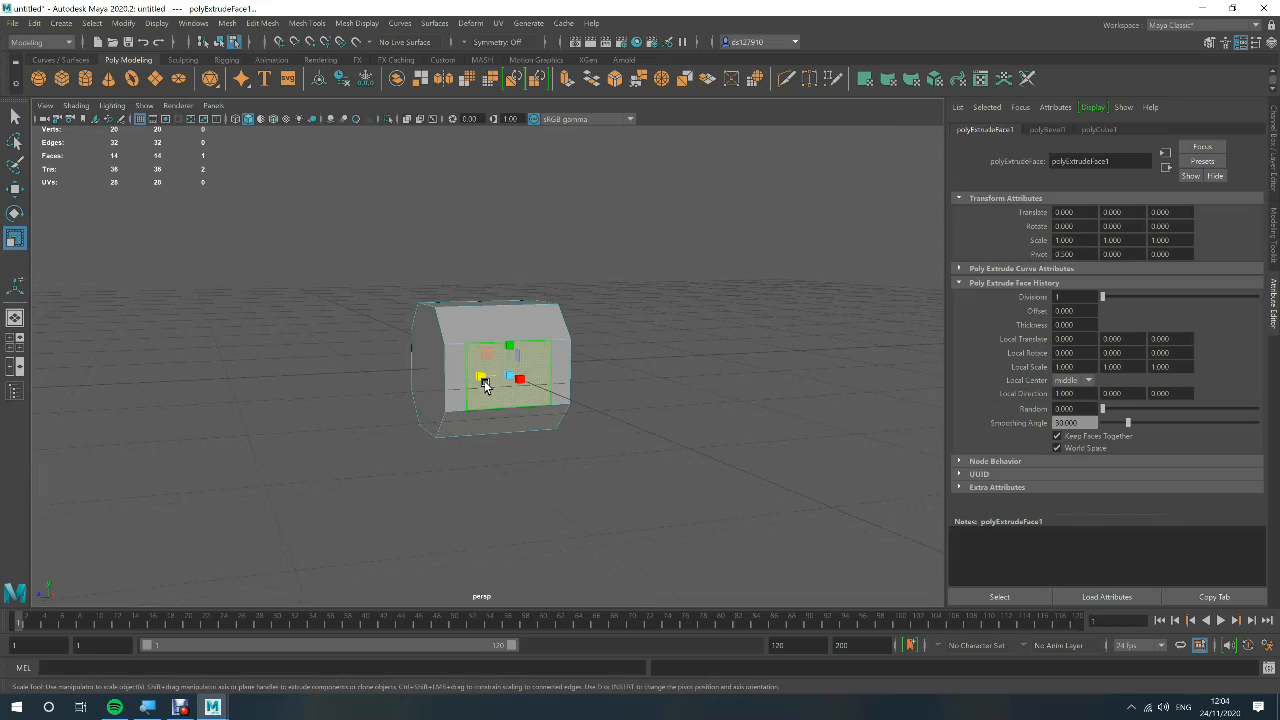
drag(480, 378, 475, 378)
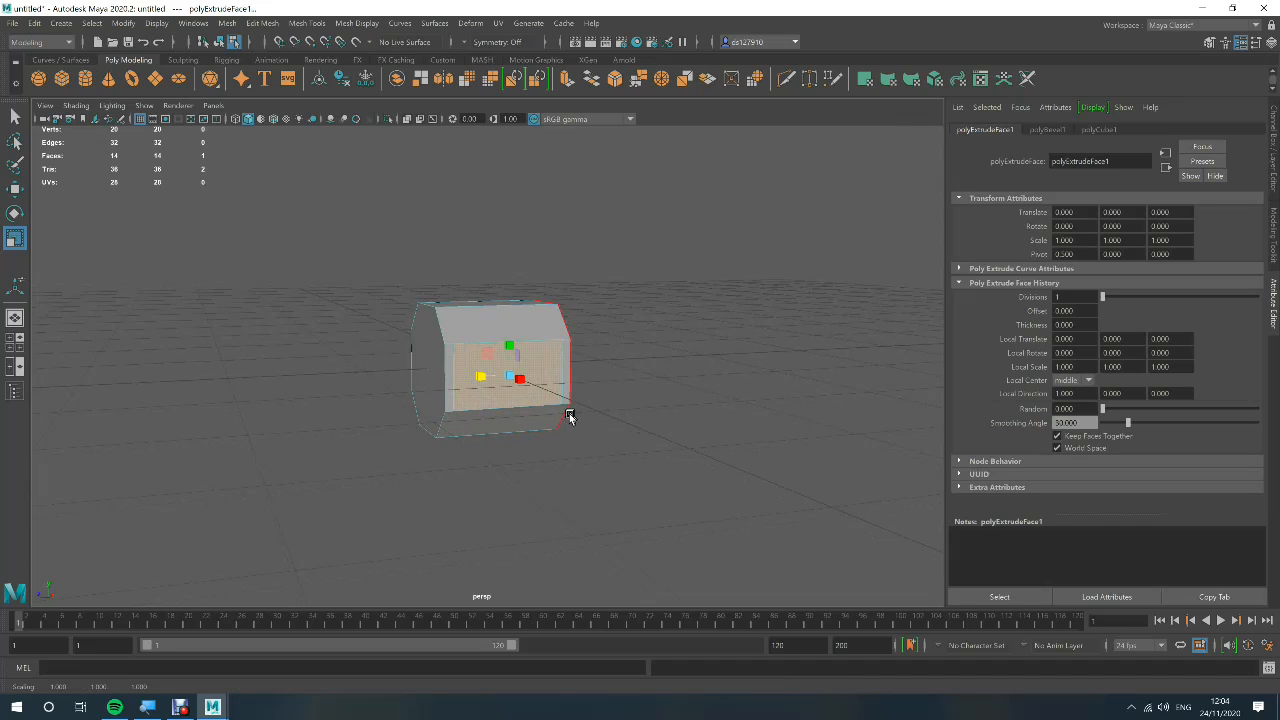
Extrude the narrowed face again and pull it outward about 2.9 units to form a long rectangular arm.
alt+drag(569, 413, 592, 428)
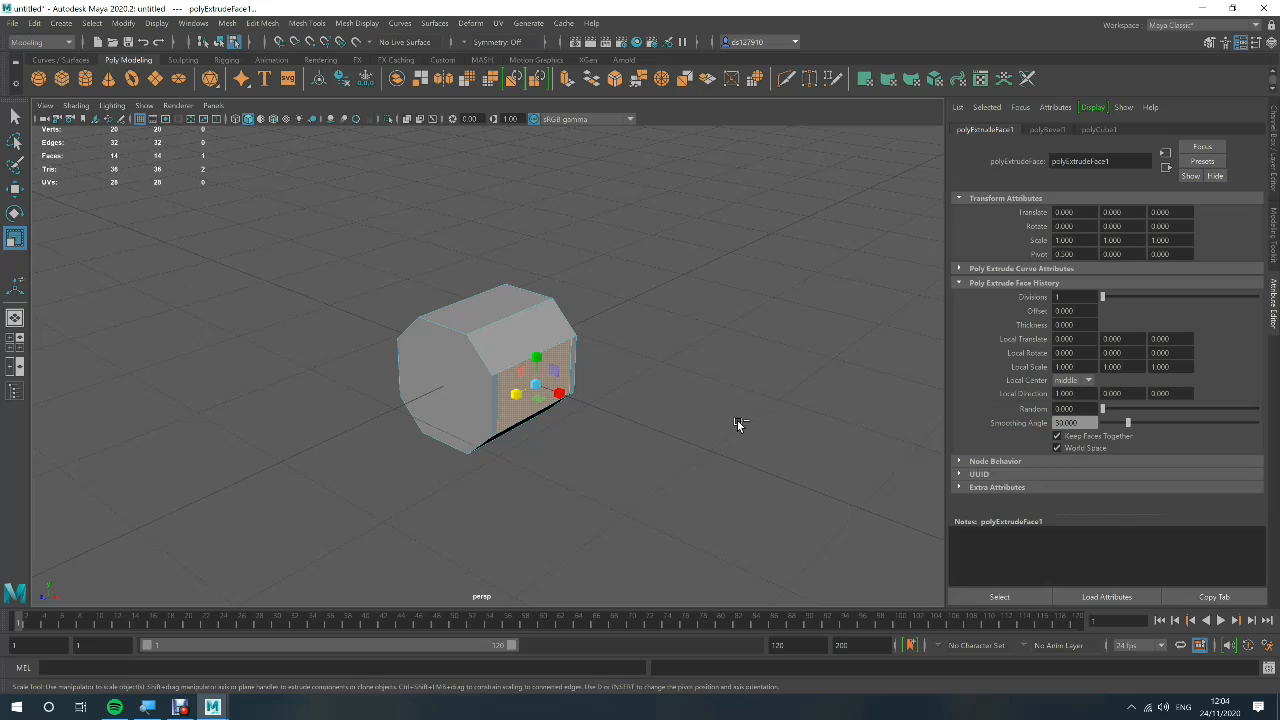
key(ctrl+e)
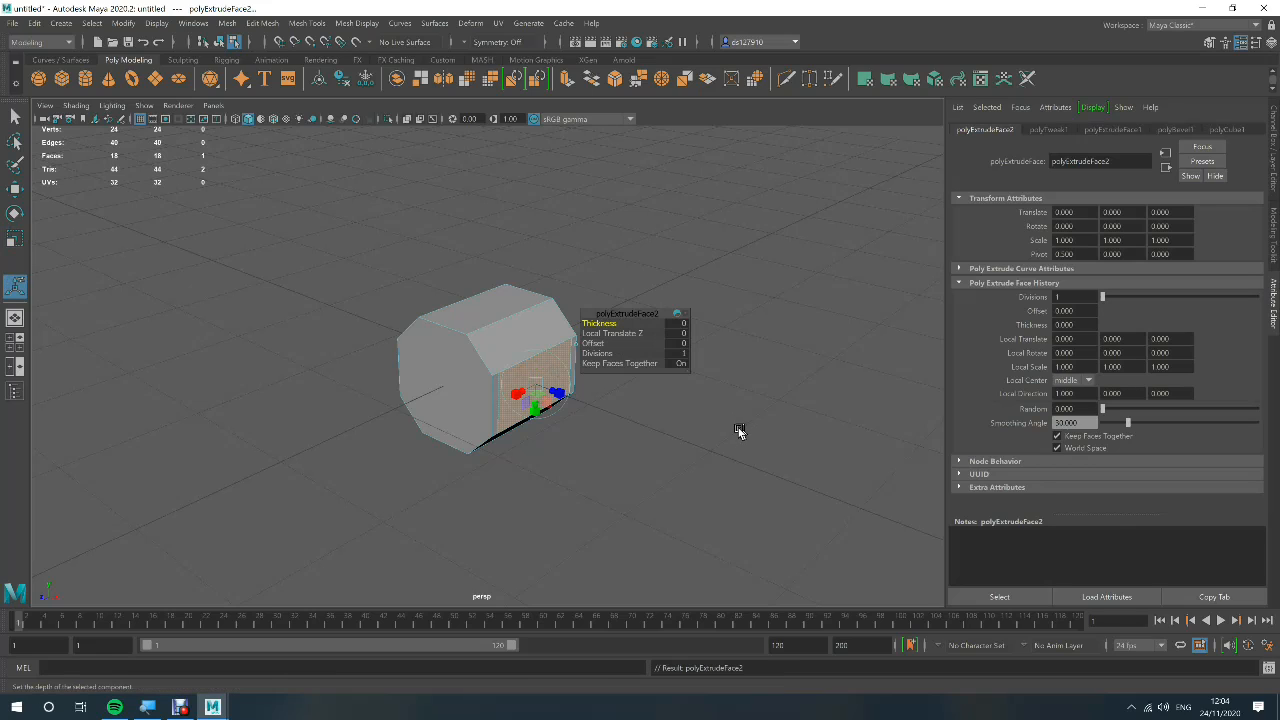
key(w)
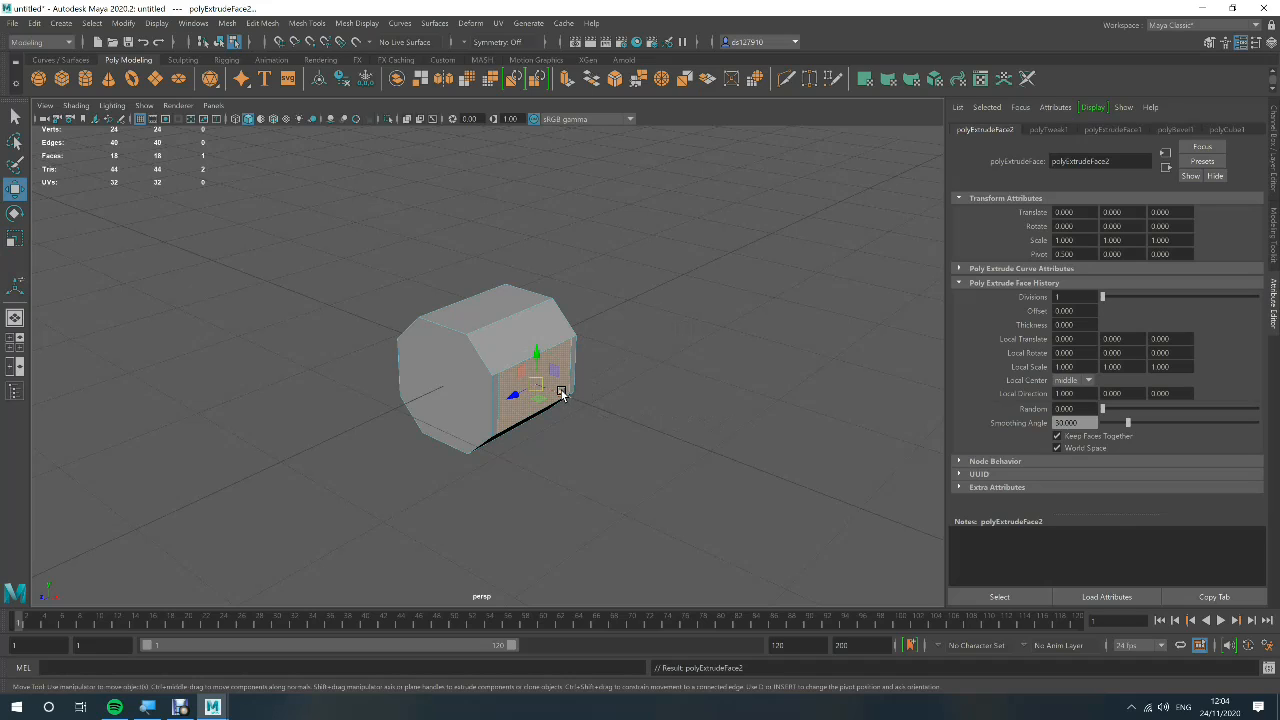
drag(561, 393, 878, 540)
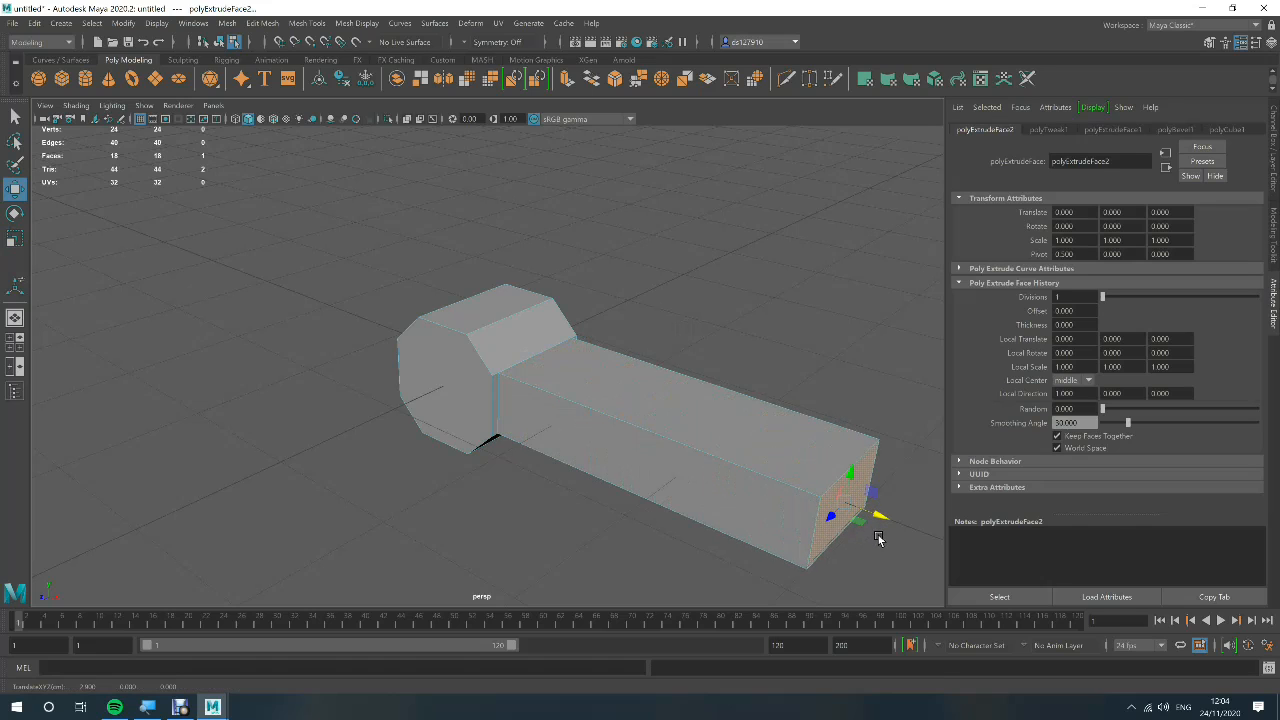
click(632, 537)
Insert an edge loop around the arm with the Multi-Cut tool, about two-thirds of the way from the octagonal block.
alt+drag(632, 538, 674, 534)
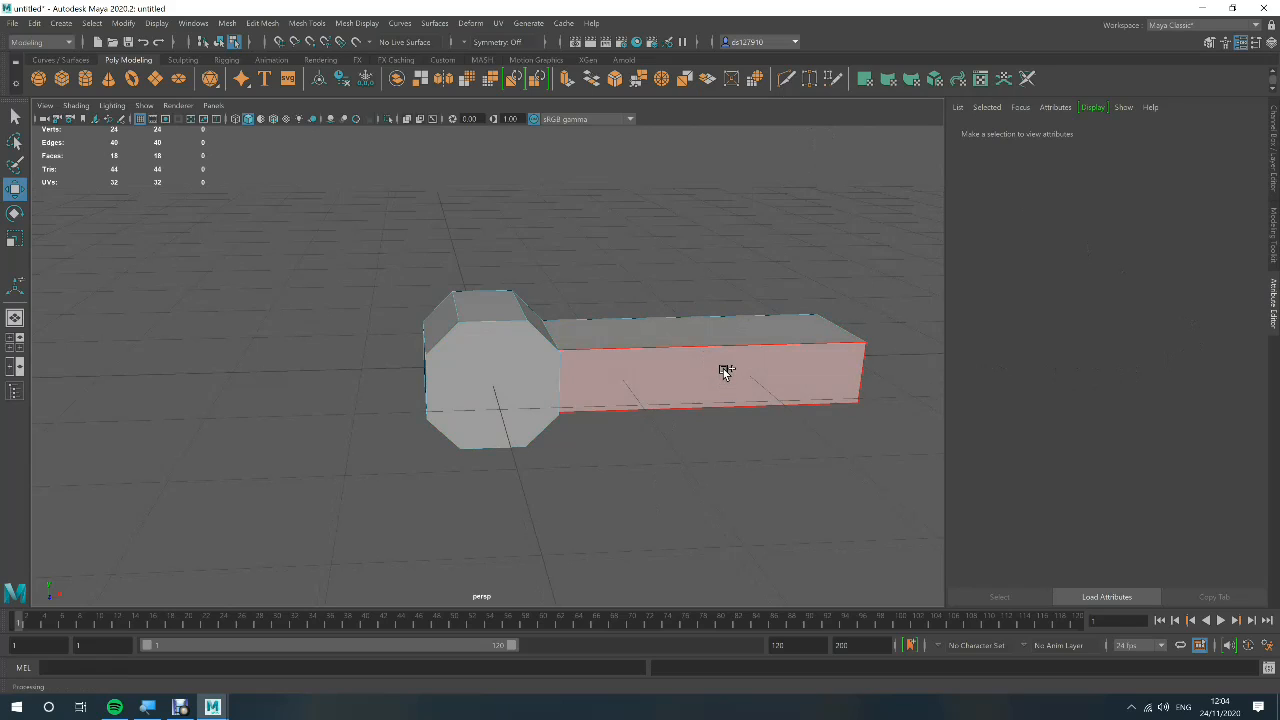
shift+right_drag(721, 368, 650, 372)
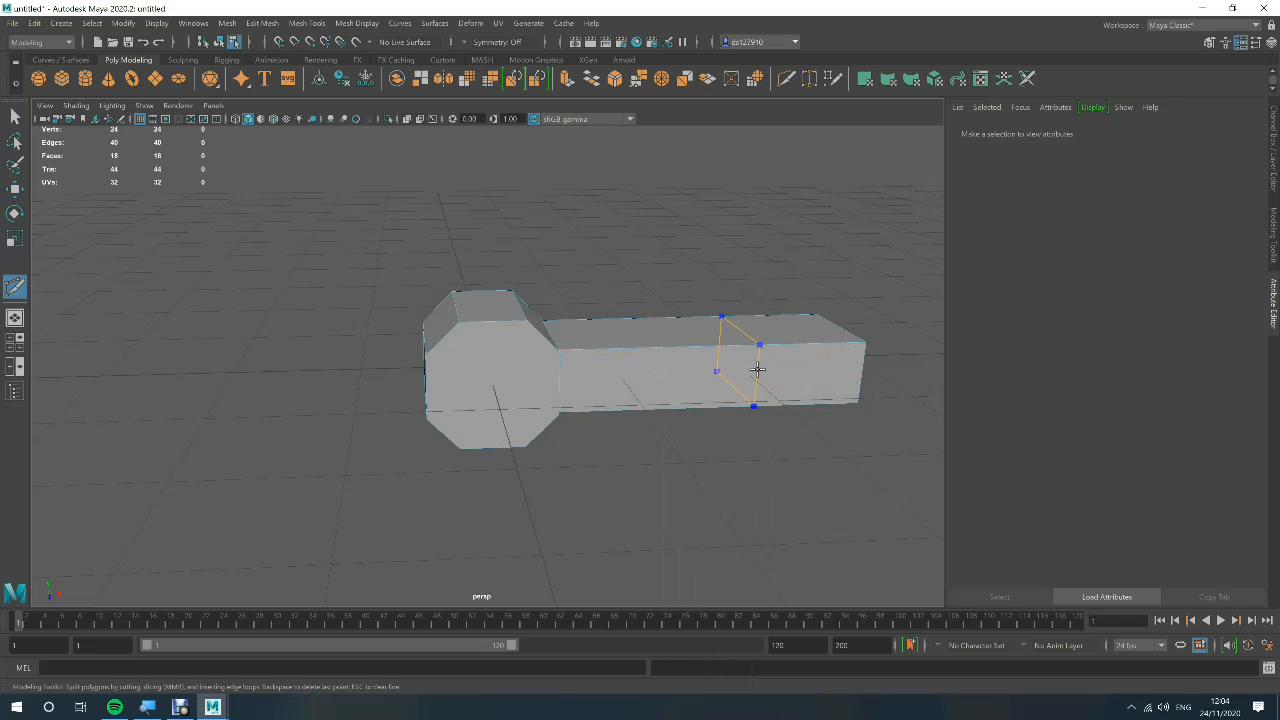
ctrl+click(758, 370)
key(q)
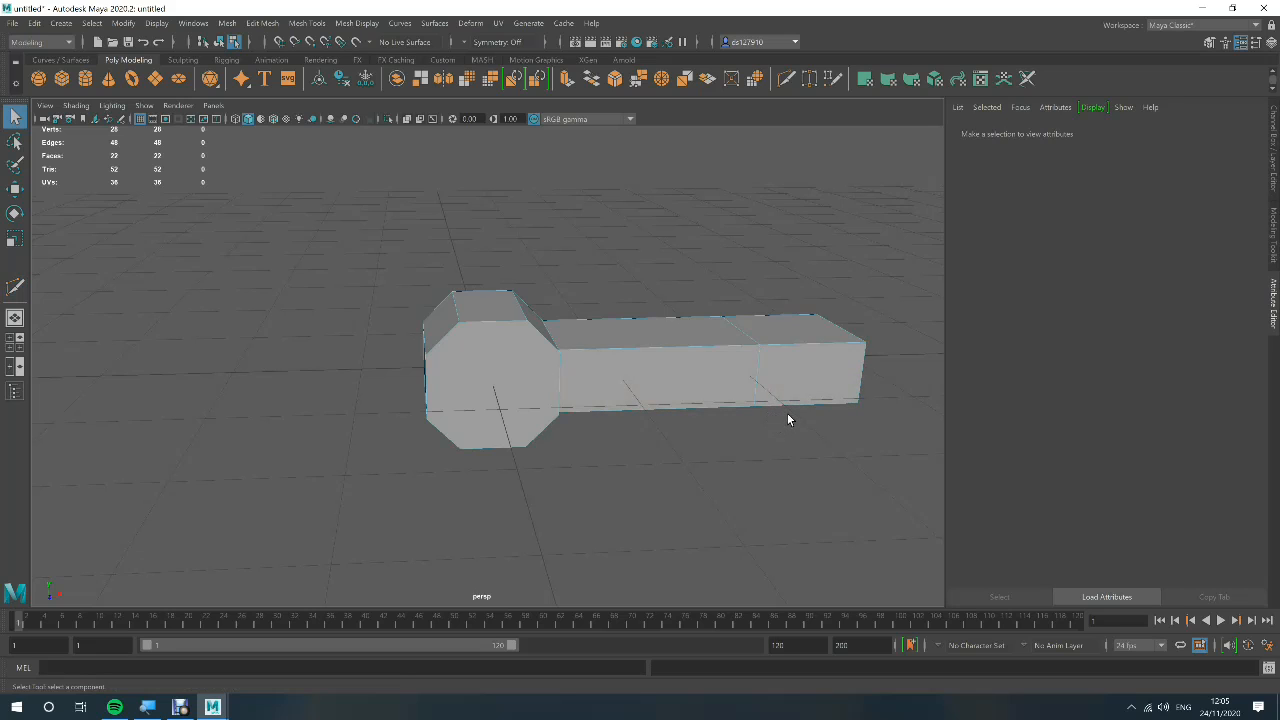
alt+middle_drag(787, 413, 440, 422)
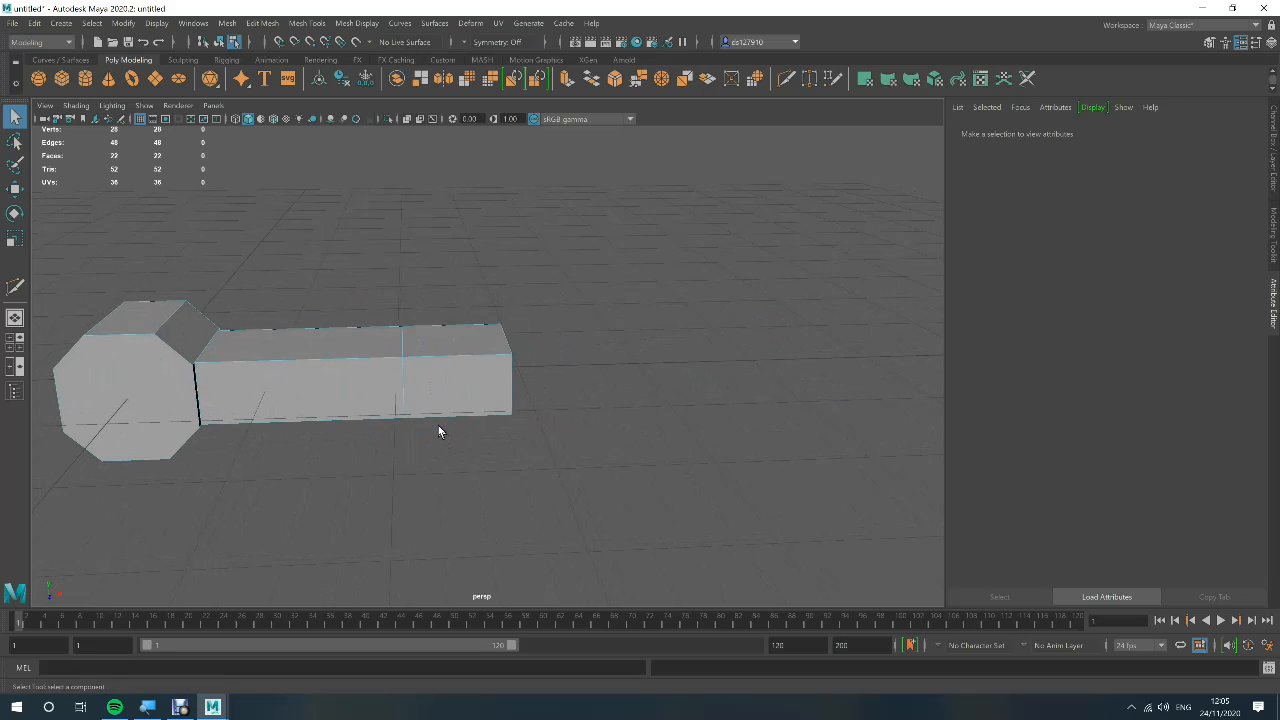
alt+drag(436, 431, 430, 390)
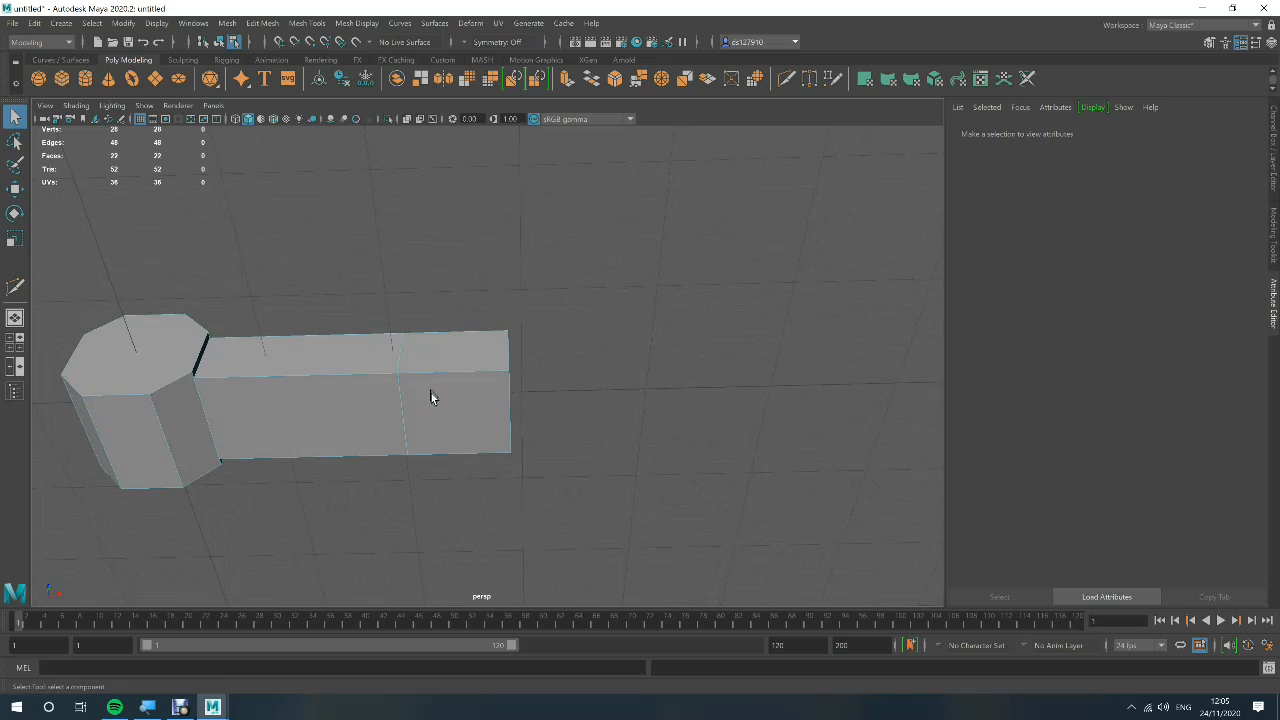
Extrude the underside face of the arm's end section and pull it down about 0.17 units.
click(431, 393)
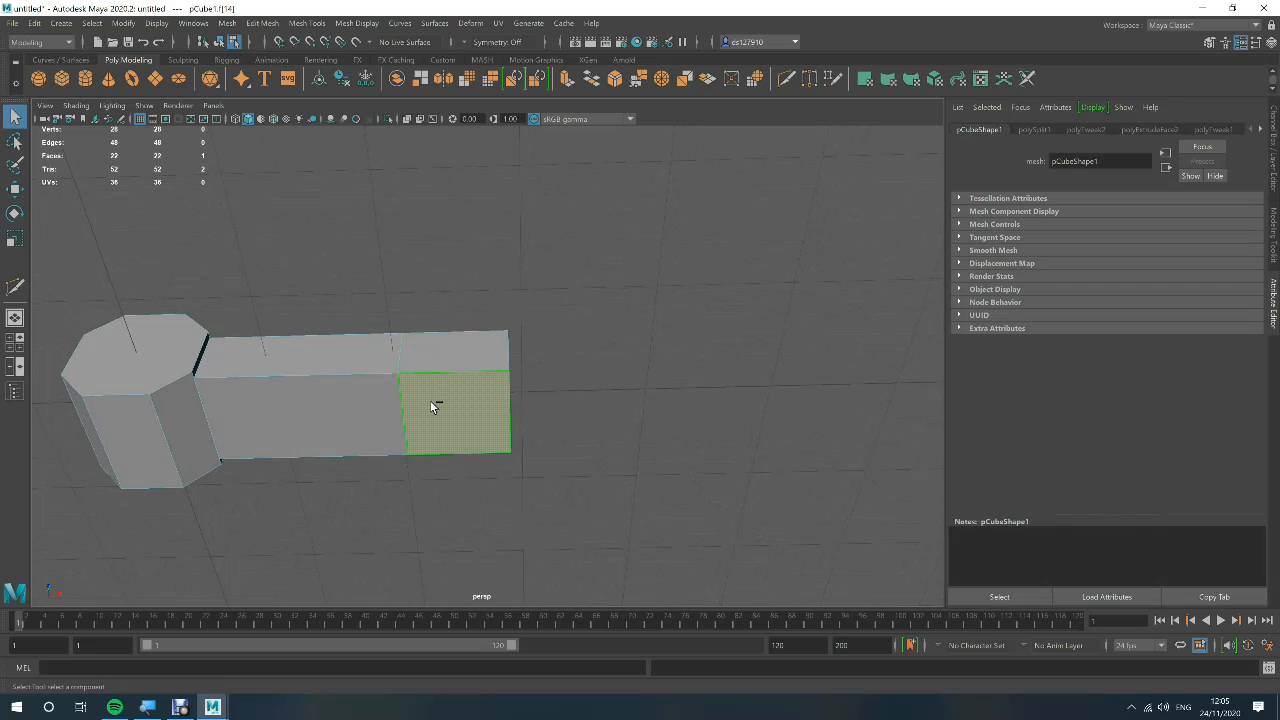
key(ctrl+e)
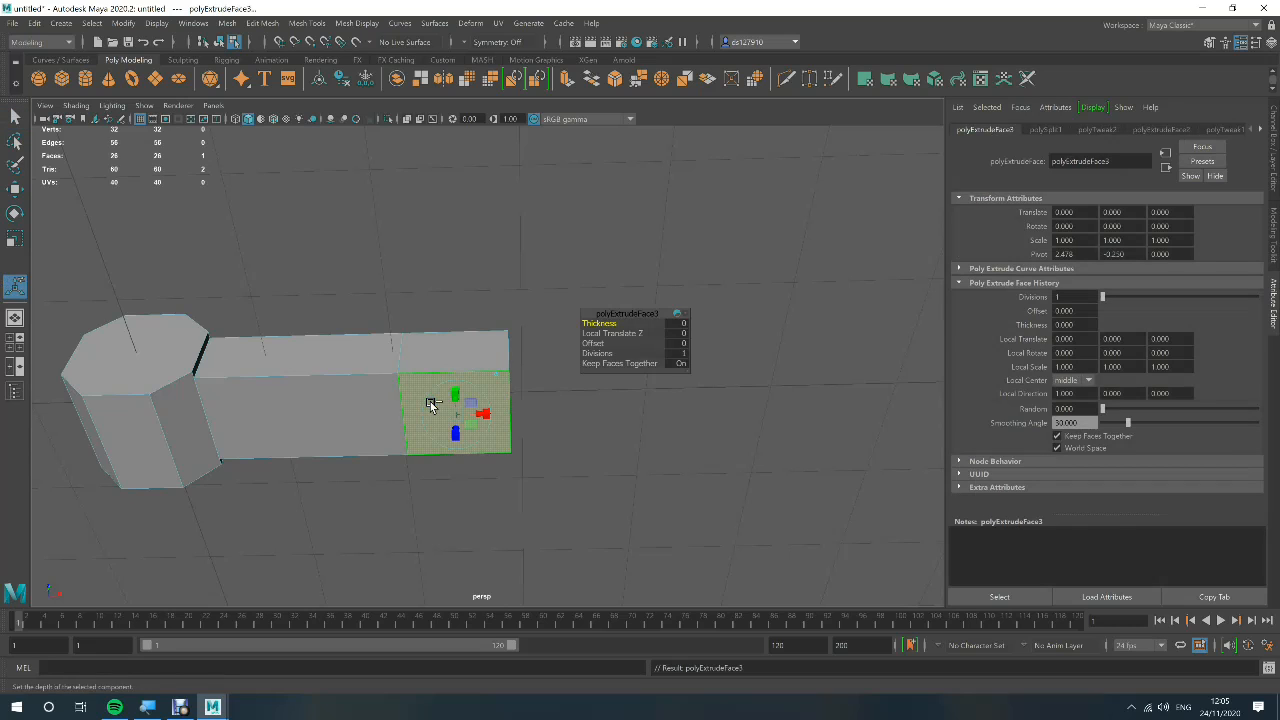
key(w)
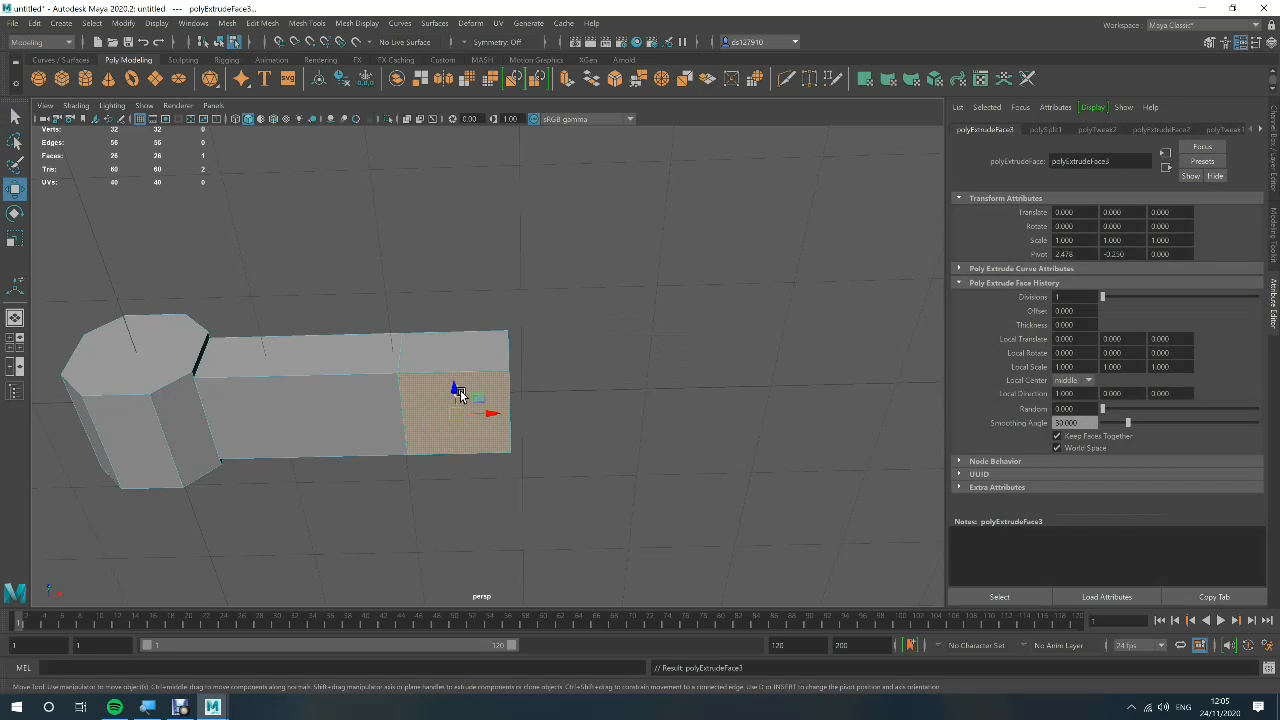
mouse_move(457, 391)
alt+mouse_down()
mouse_move(462, 418)
mouse_move(454, 376)
mouse_move(449, 403)
alt+mouse_up()
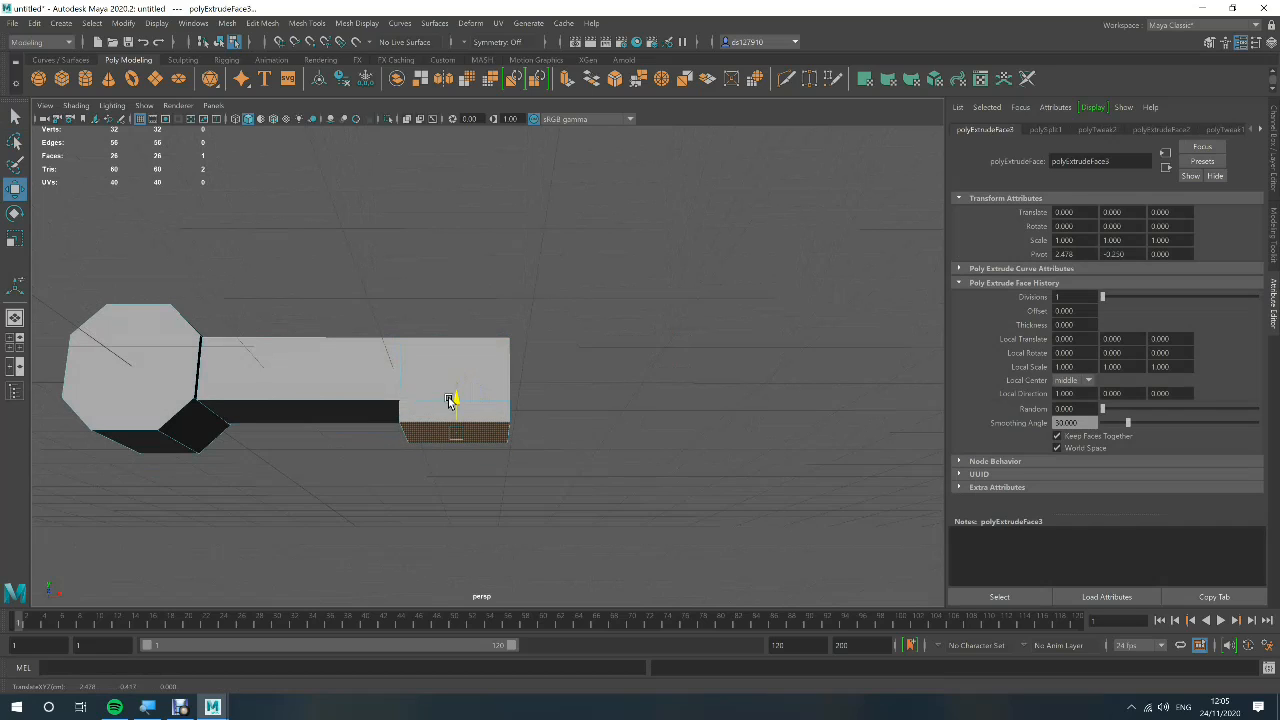
click(534, 430)
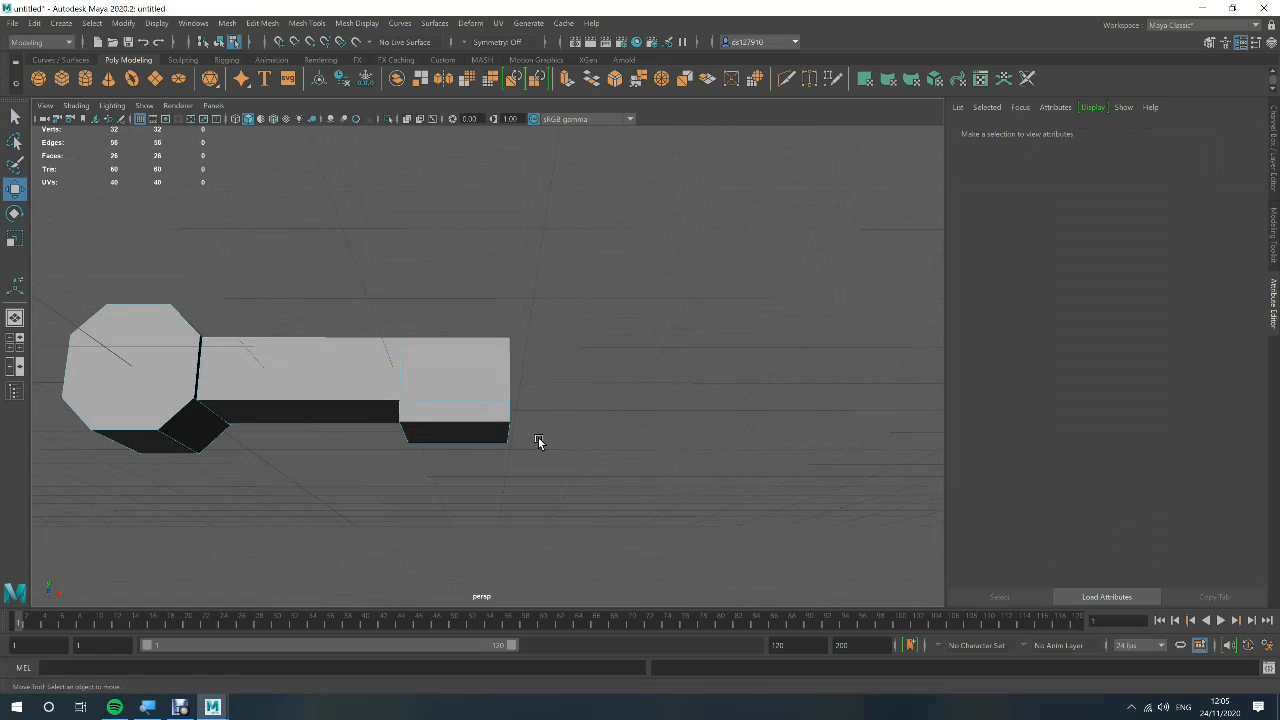
Insert two edge loops across the thickened end section with the Multi-Cut tool, splitting its underside into three faces.
shift+right_click(470, 402)
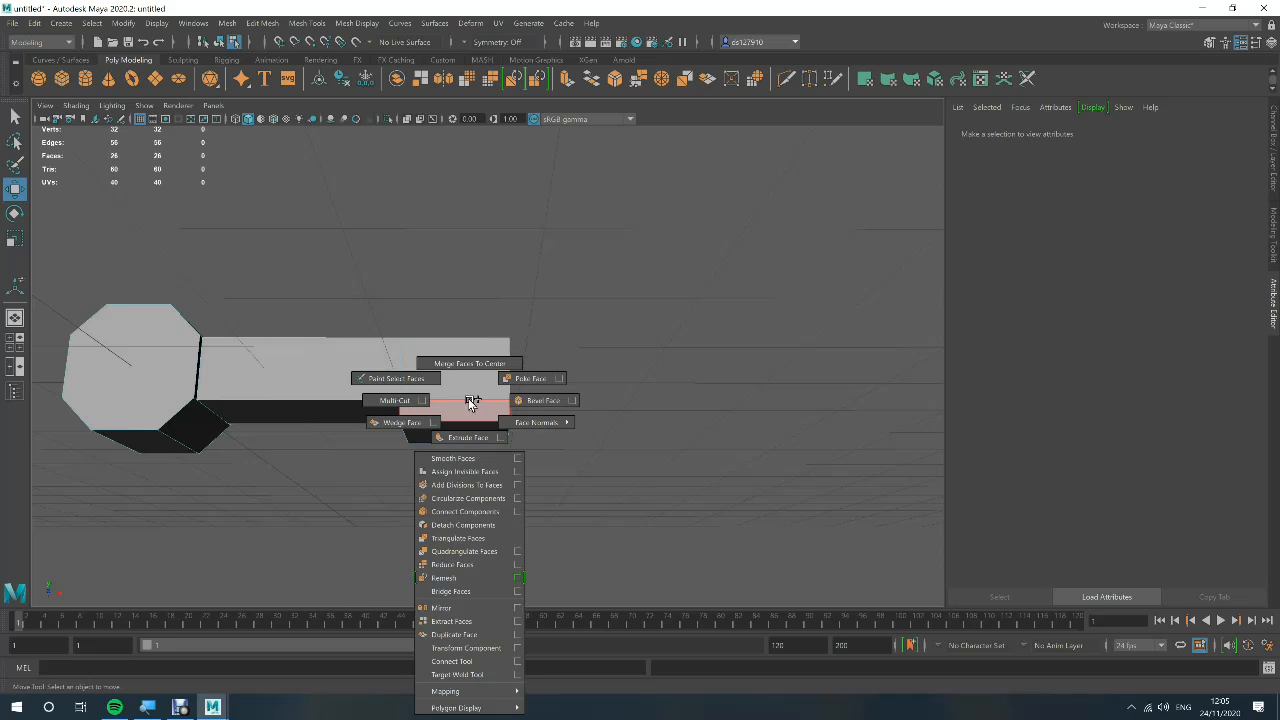
click(394, 400)
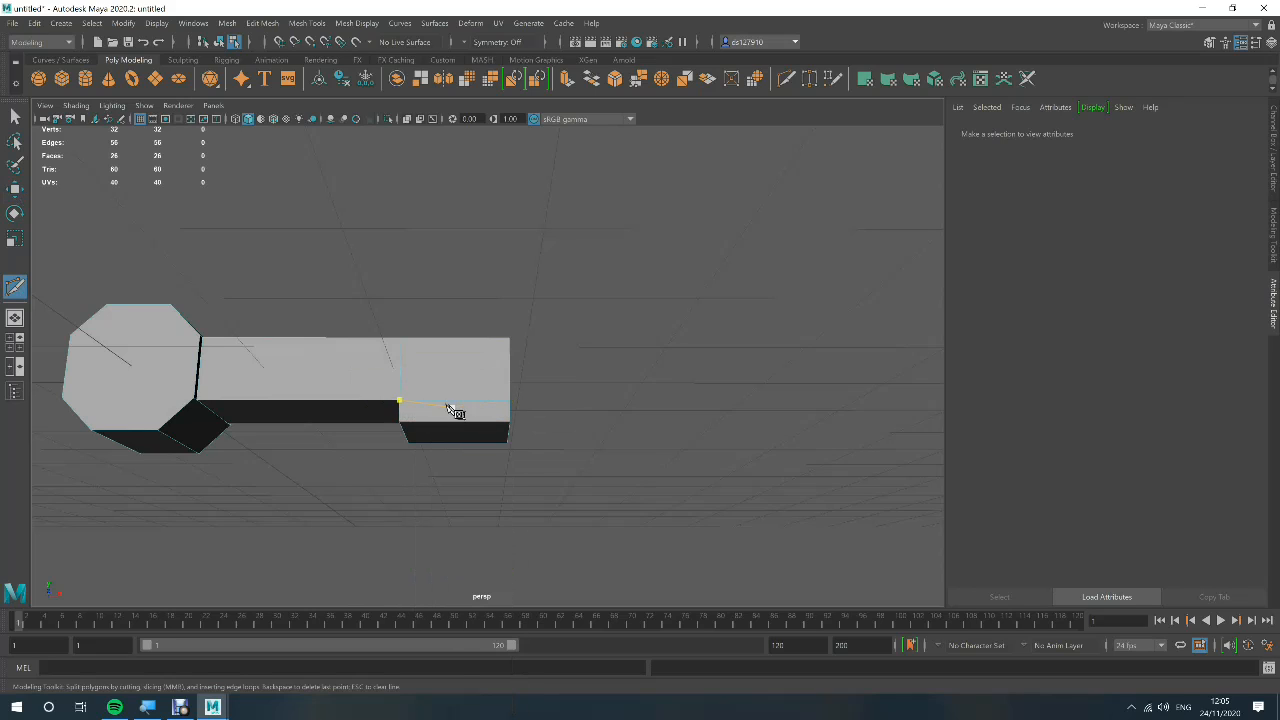
click(437, 402)
ctrl+click(439, 409)
ctrl+click(470, 412)
Extrude the two outer underside faces of the end section down about 0.11 units to form two teeth with a notch between them.
right_click(469, 420)
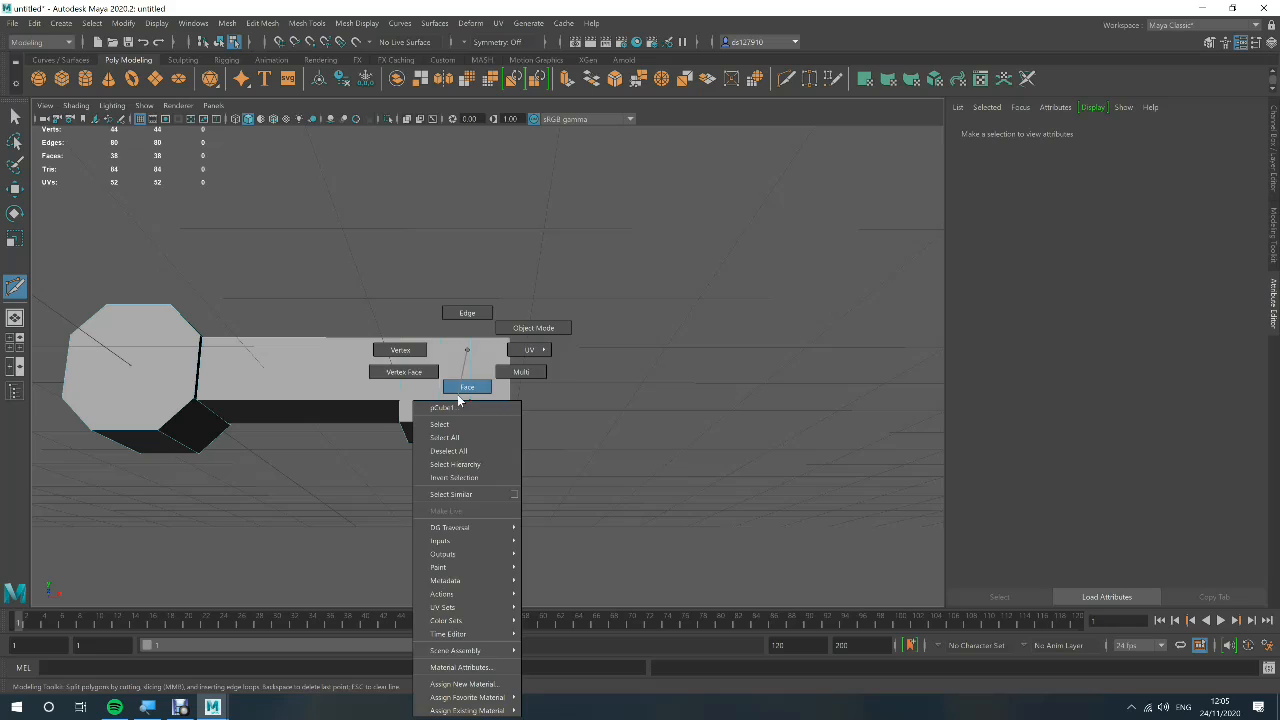
click(459, 398)
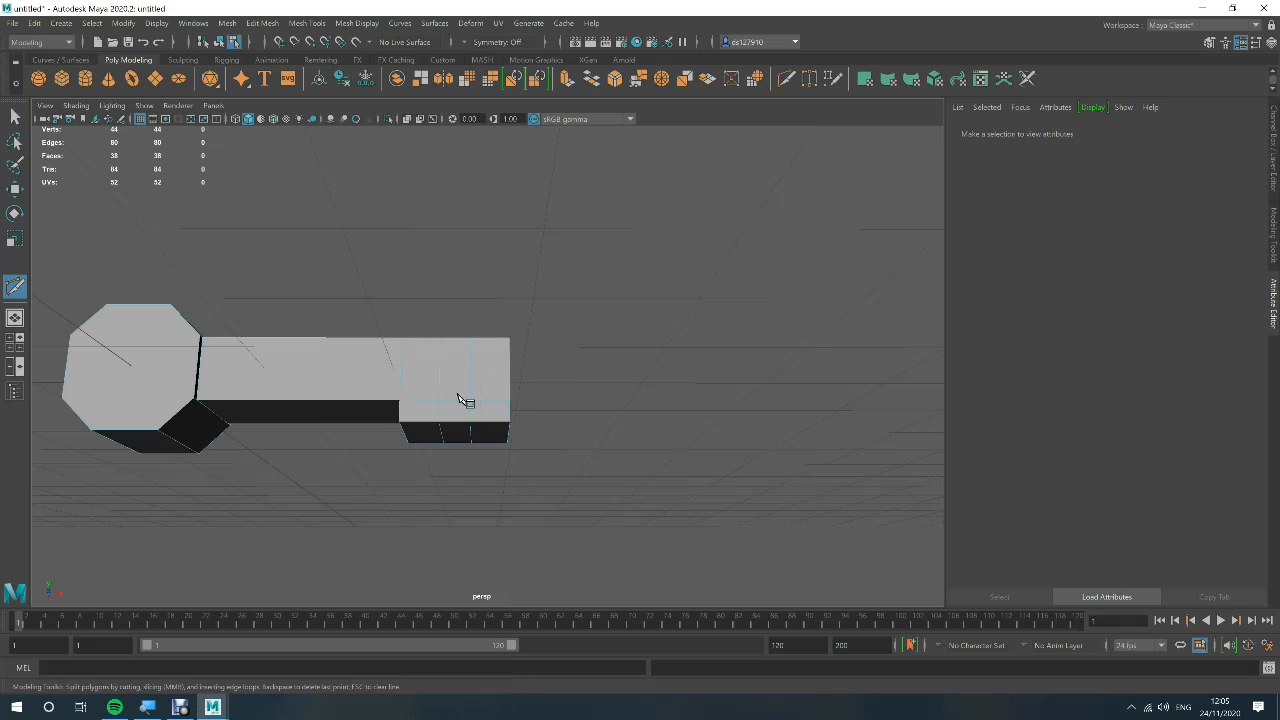
right_click(426, 435)
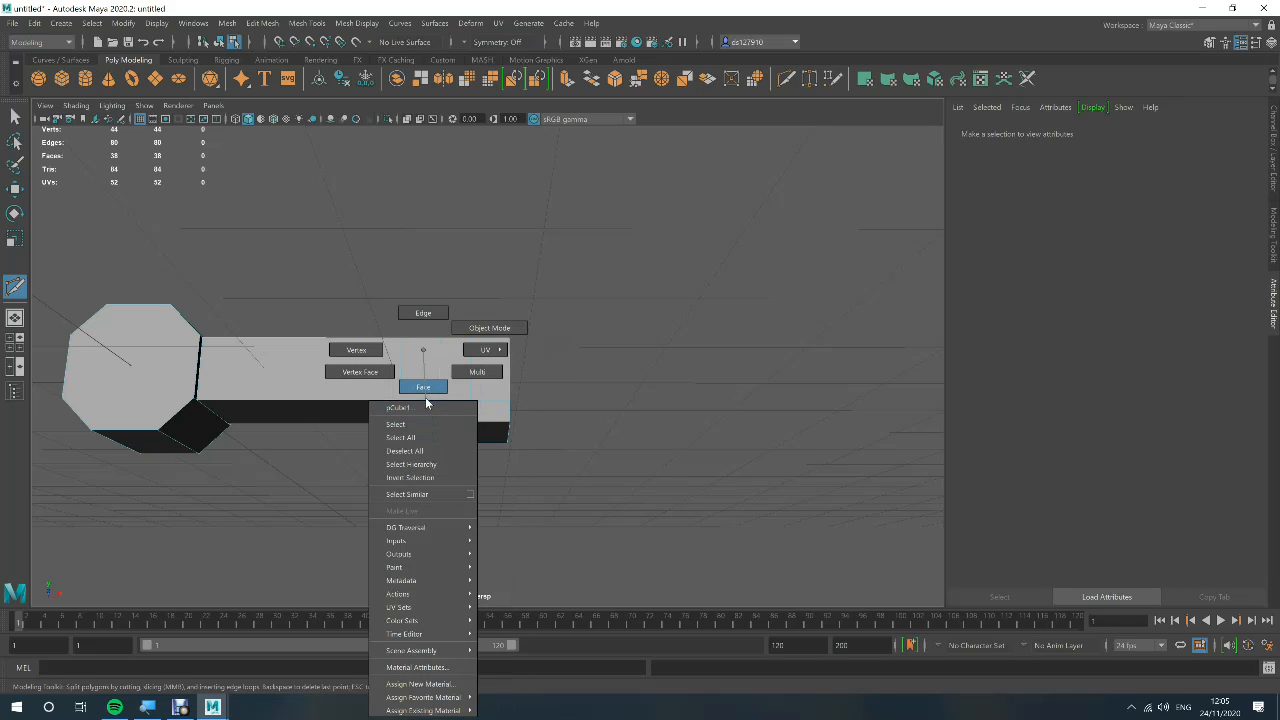
click(426, 396)
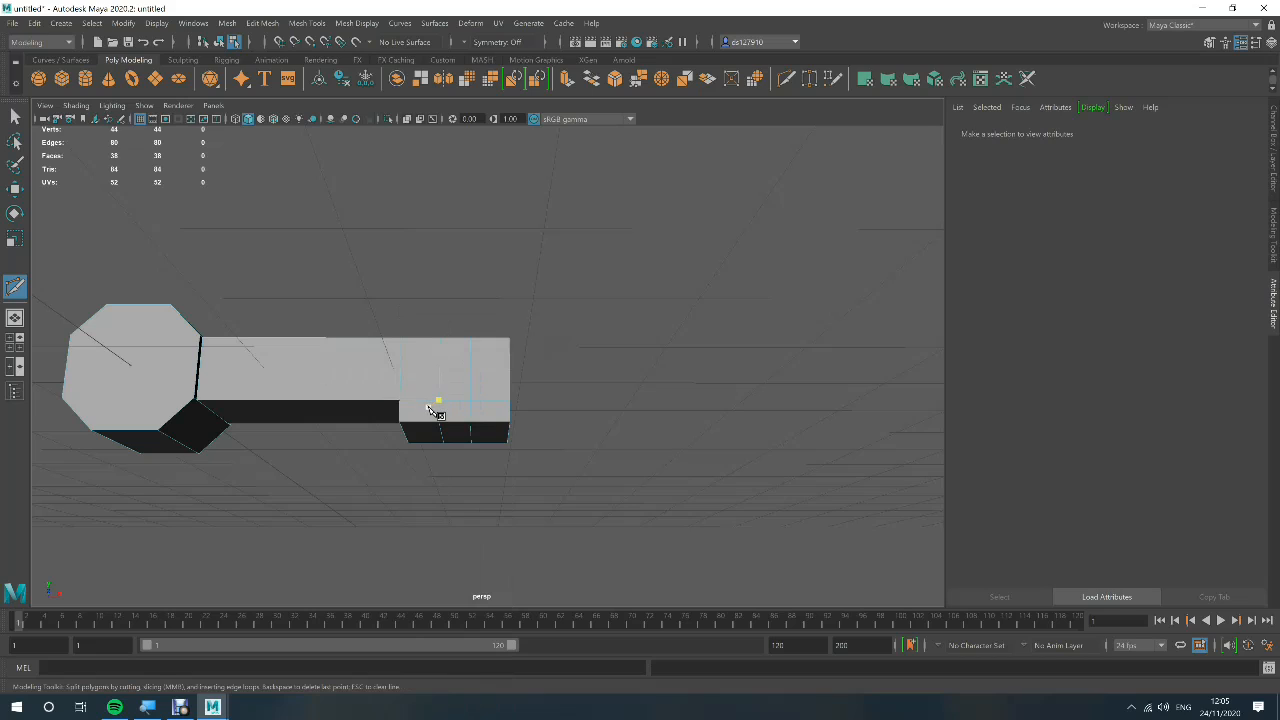
key(q)
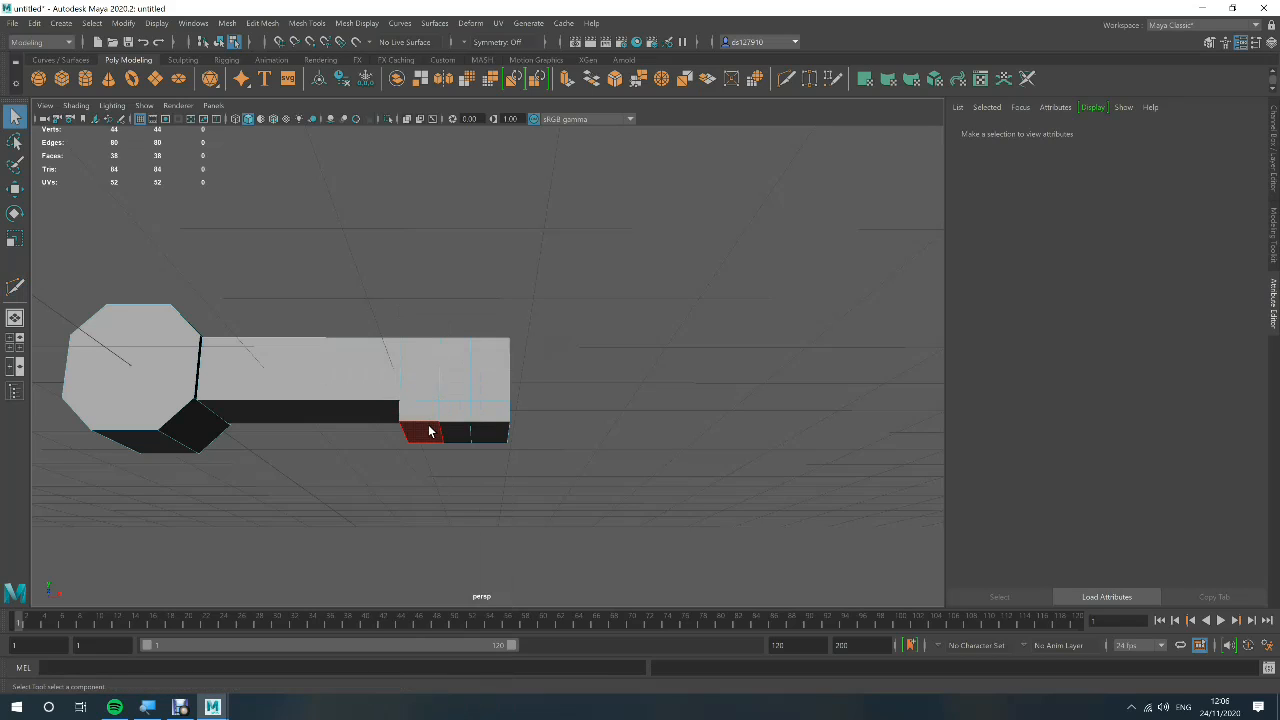
click(429, 431)
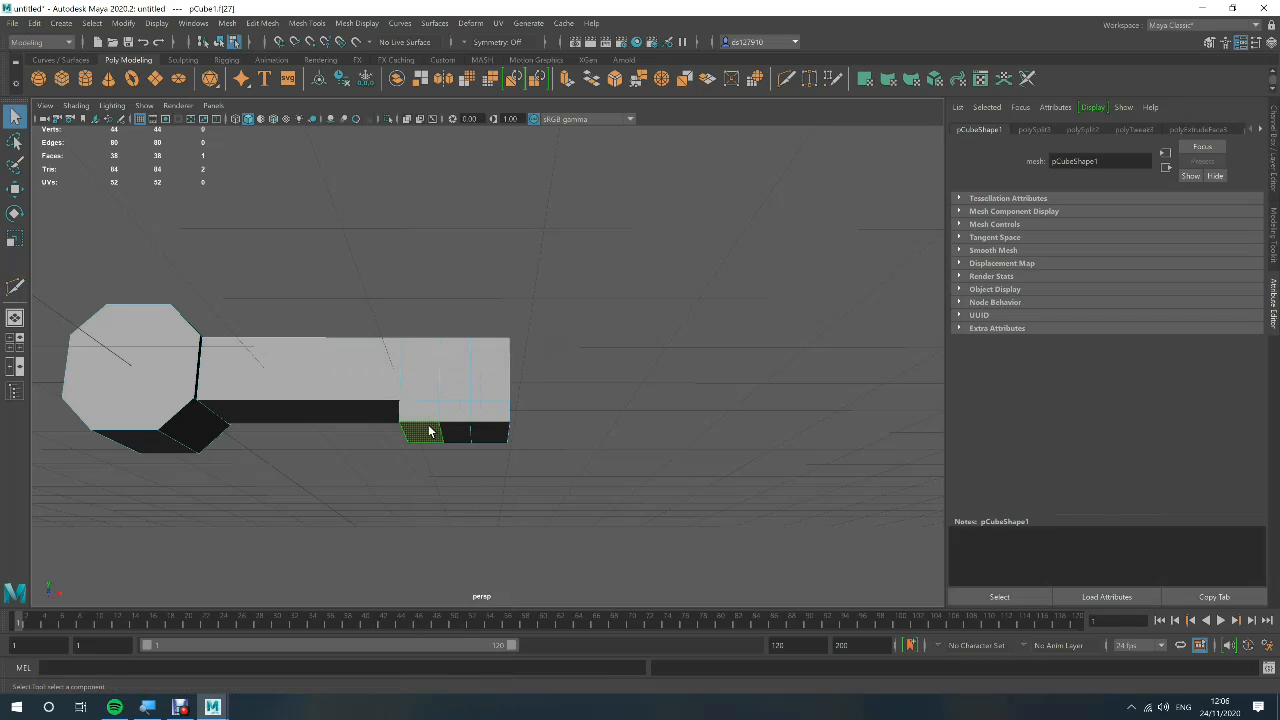
shift+click(500, 440)
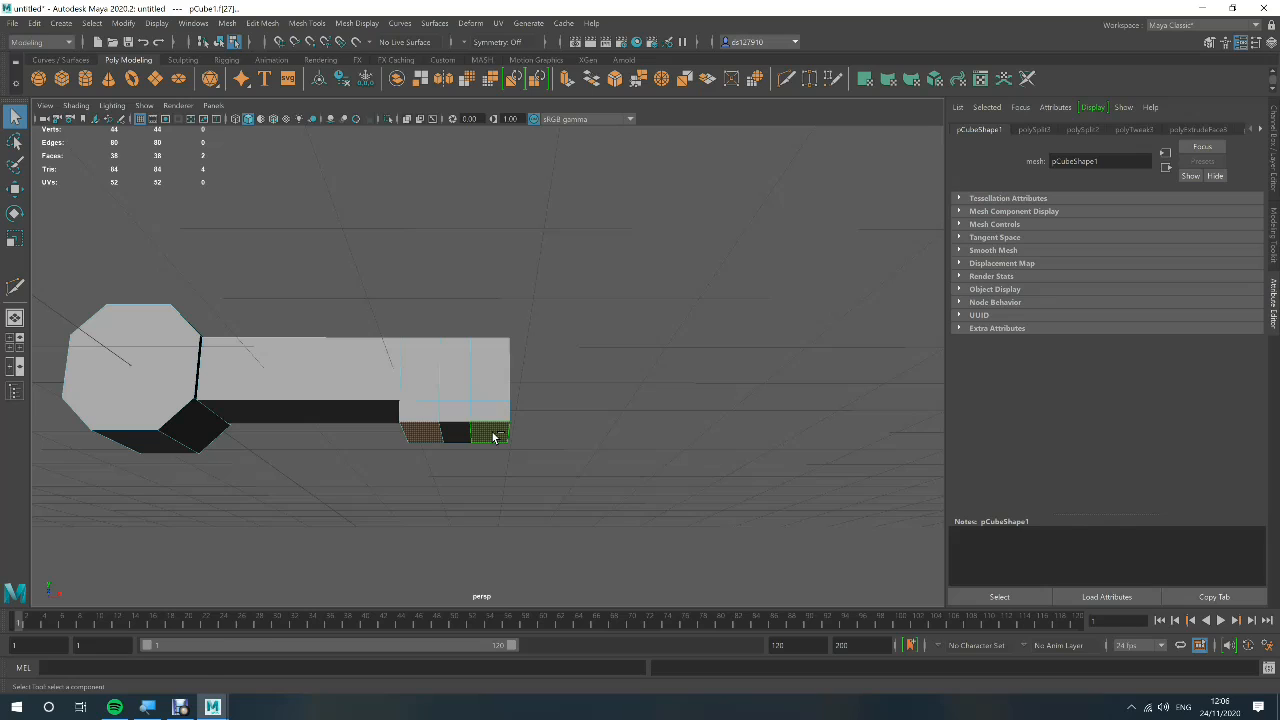
key(ctrl+e)
key(w)
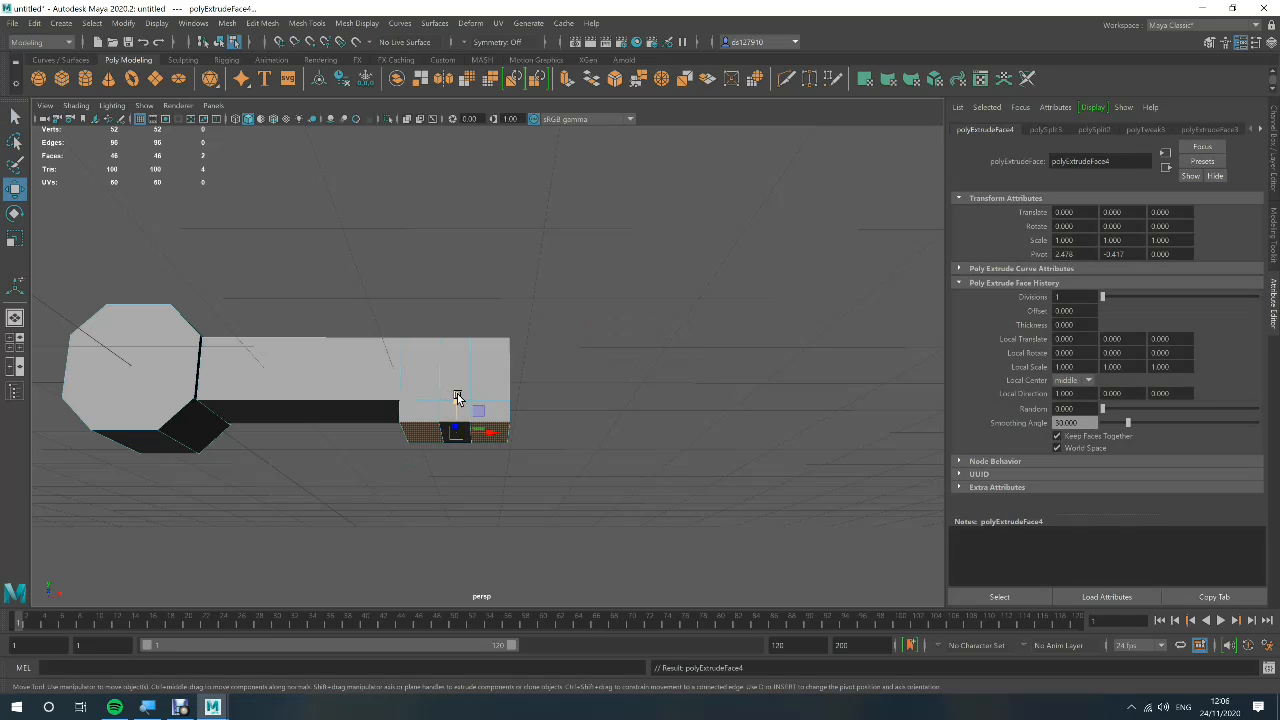
drag(457, 400, 452, 410)
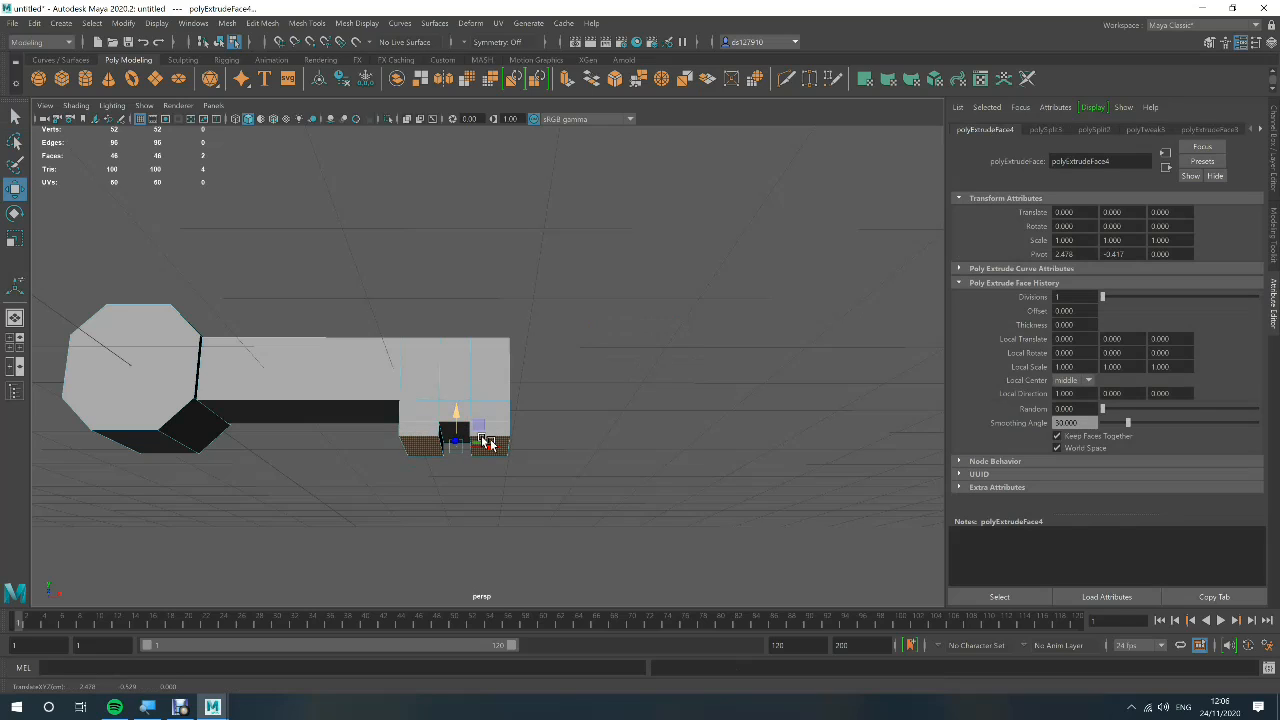
click(549, 435)
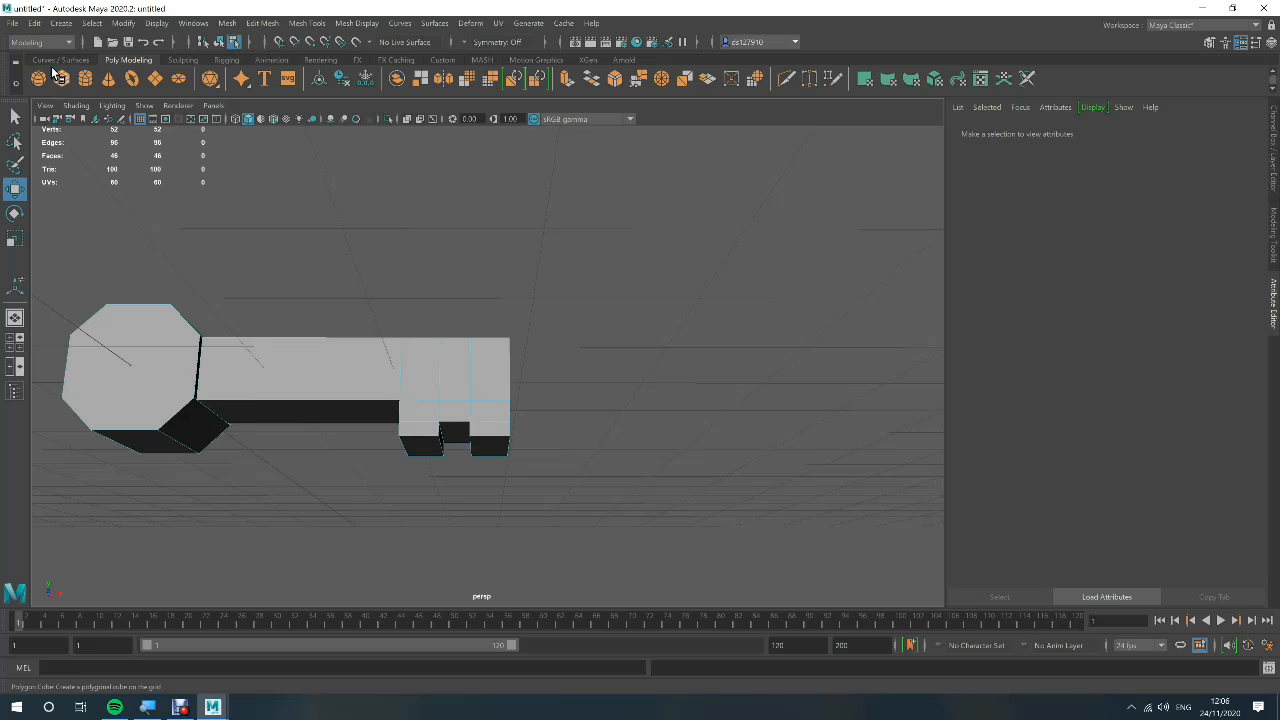
Create a polygon cylinder at the origin.
click(86, 80)
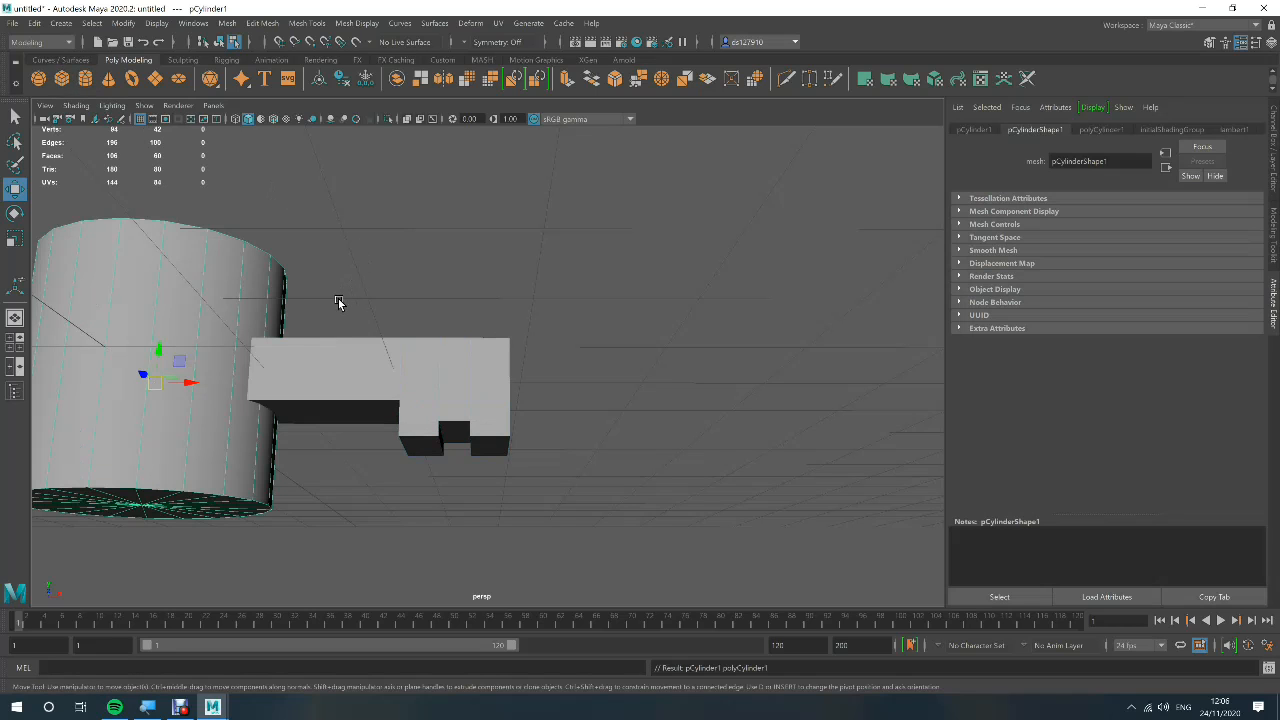
alt+middle_drag(314, 303, 669, 318)
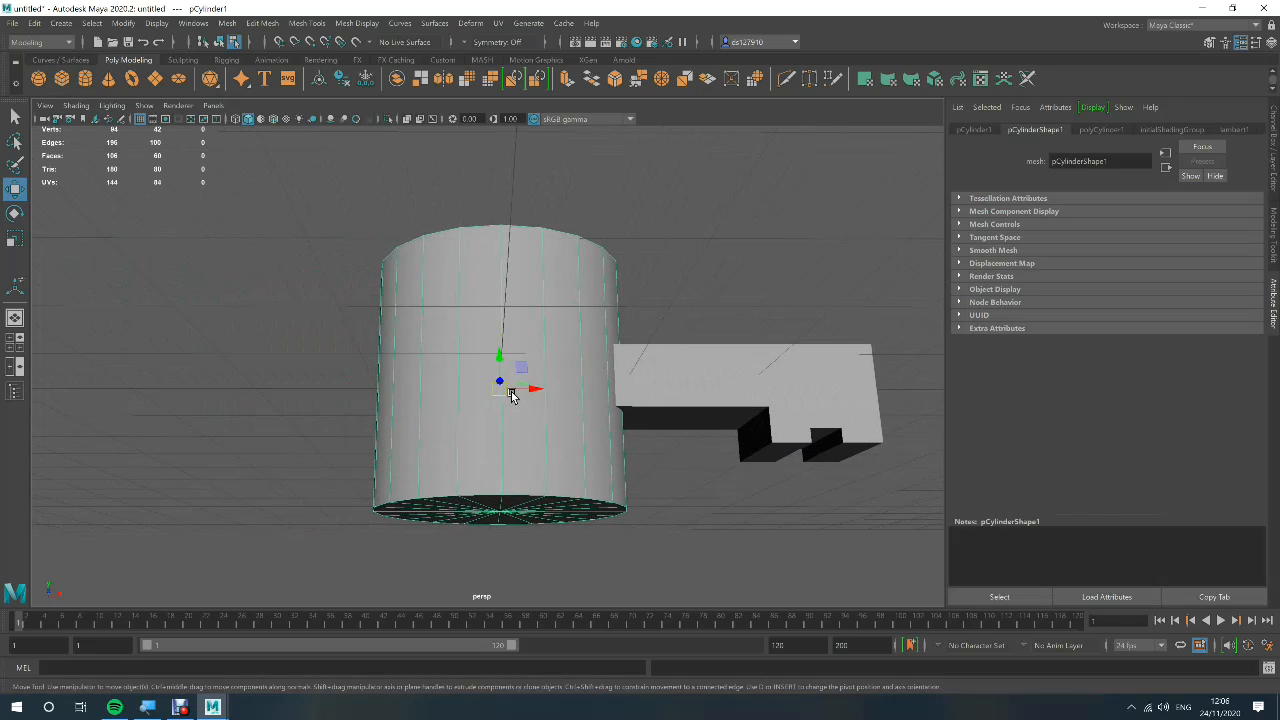
key(e)
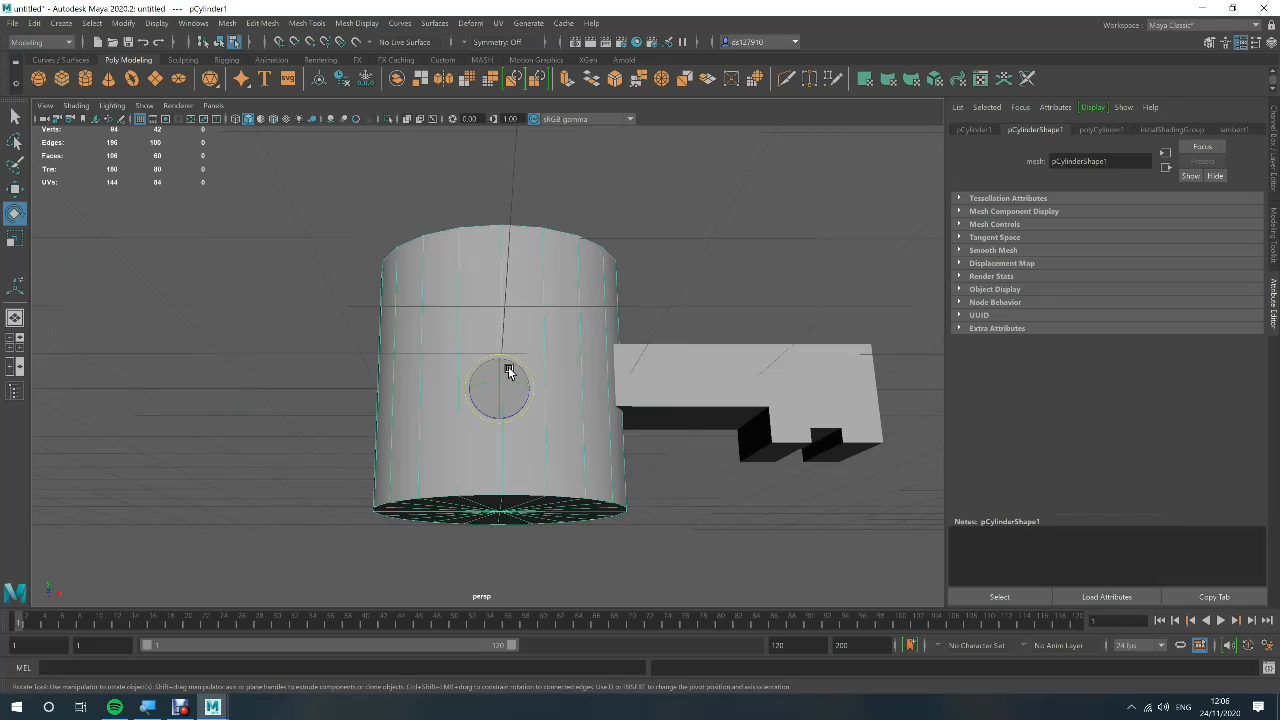
scroll(505, 380, up, 2)
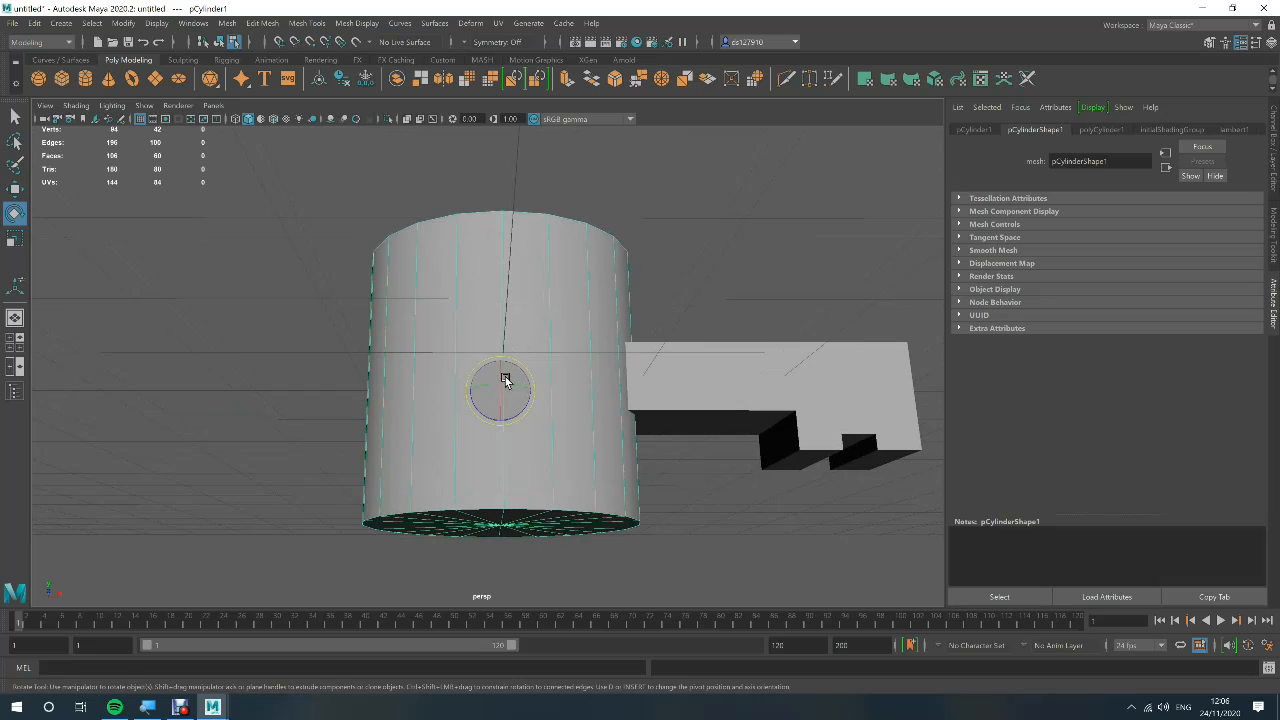
drag(503, 376, 558, 442)
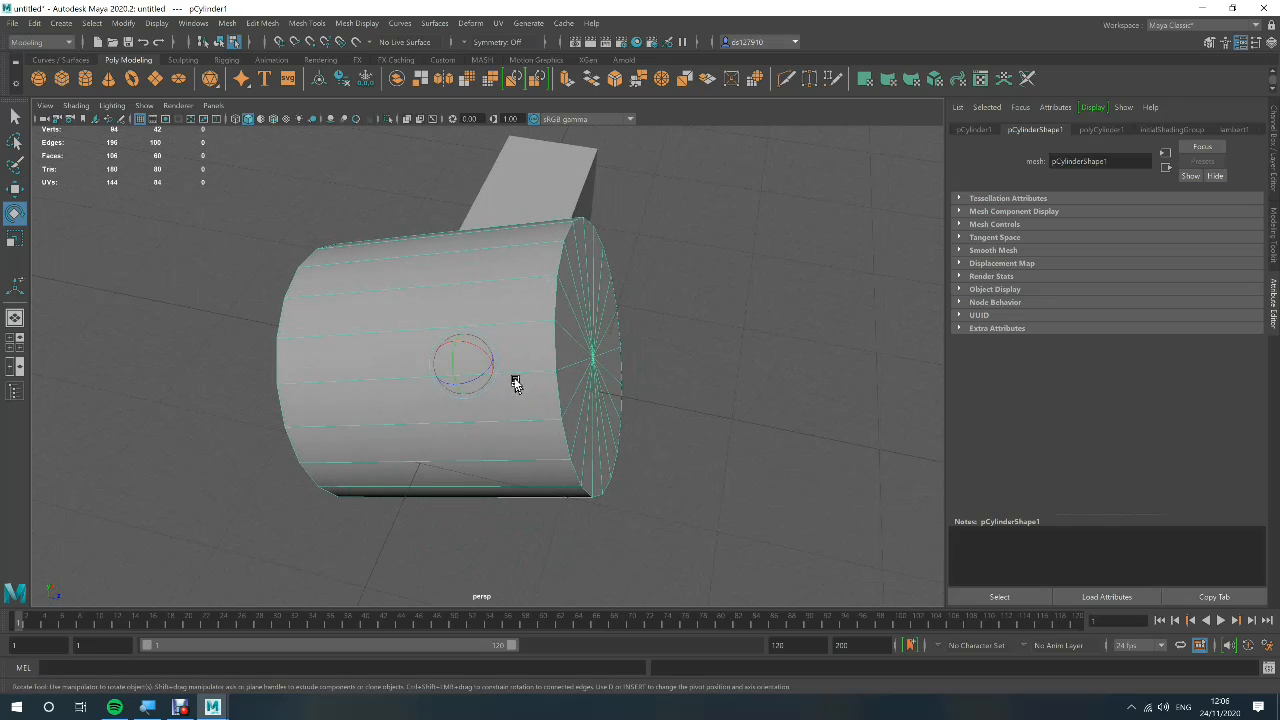
drag(493, 352, 507, 363)
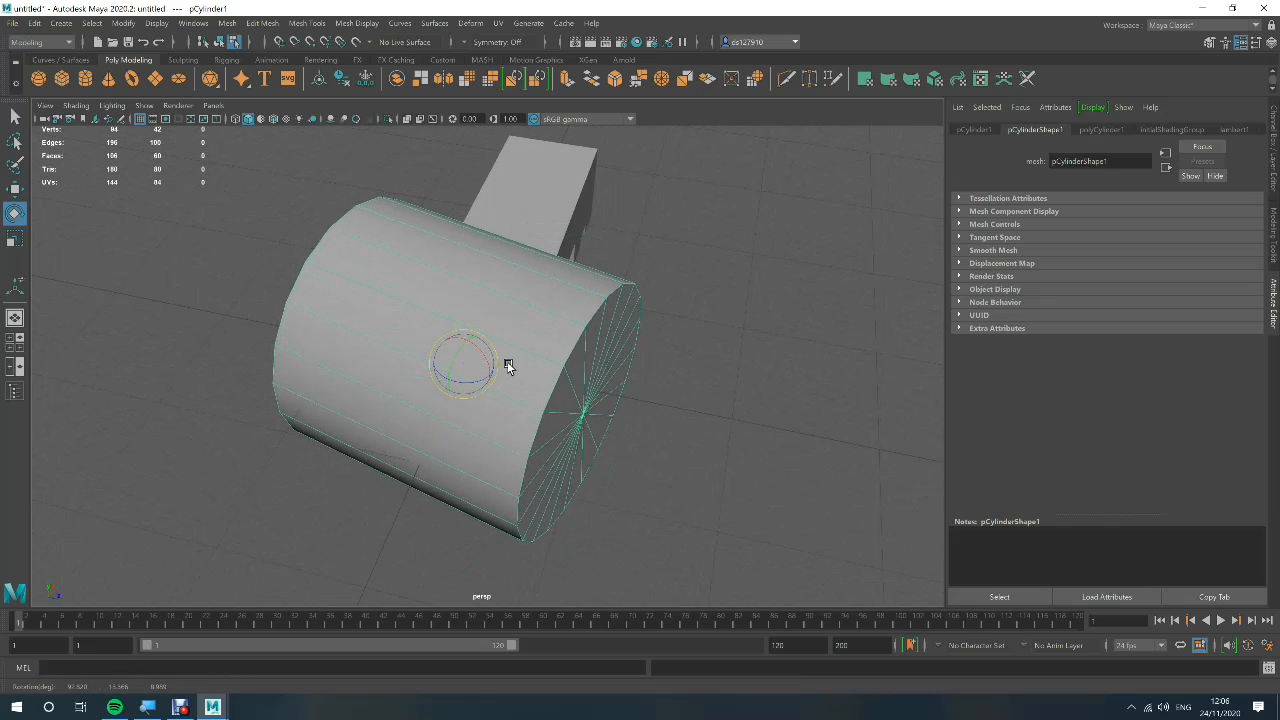
key(ctrl+z)
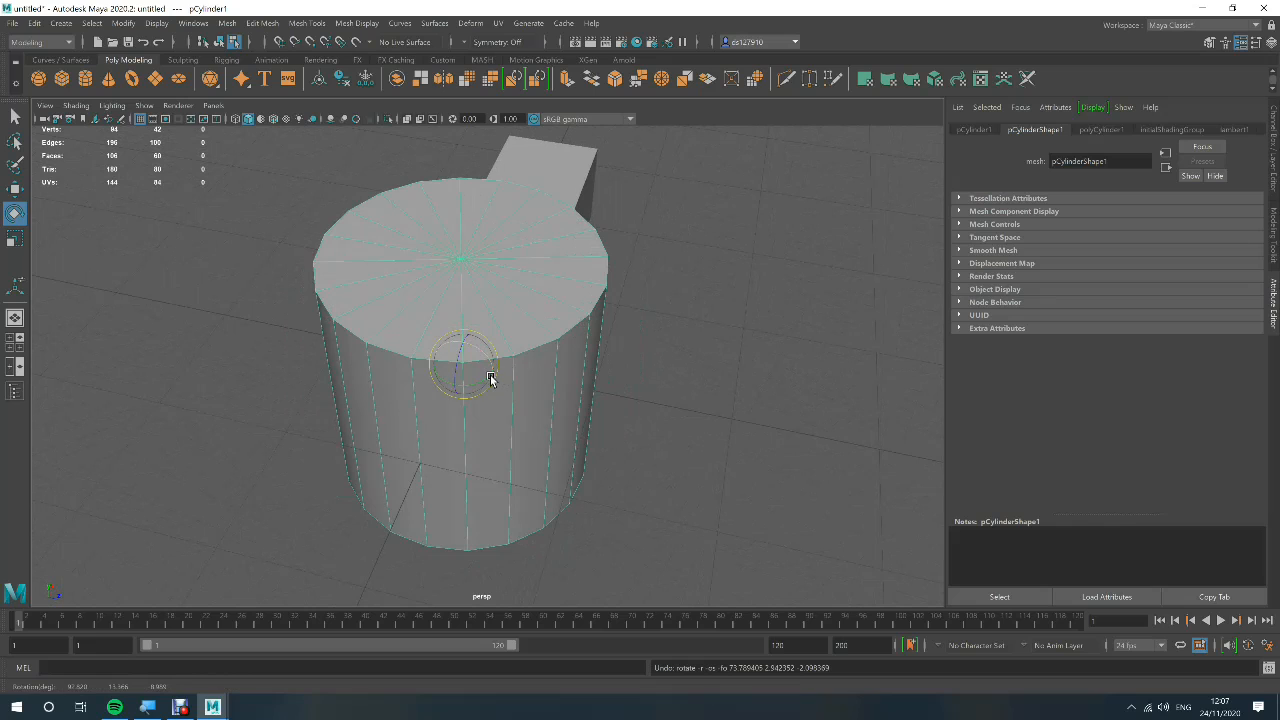
Scale the cylinder uniformly to about 0.26 and move it along Z until it stands clear beside the octagonal block.
key(r)
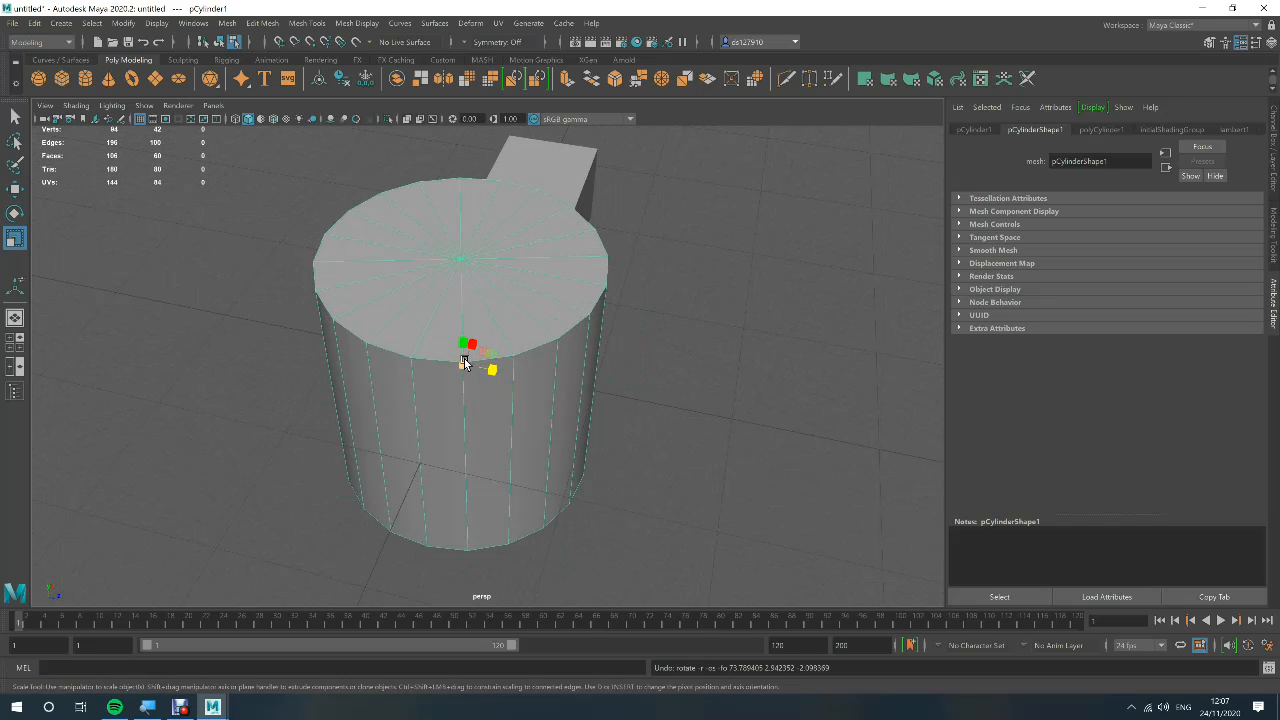
drag(466, 360, 300, 528)
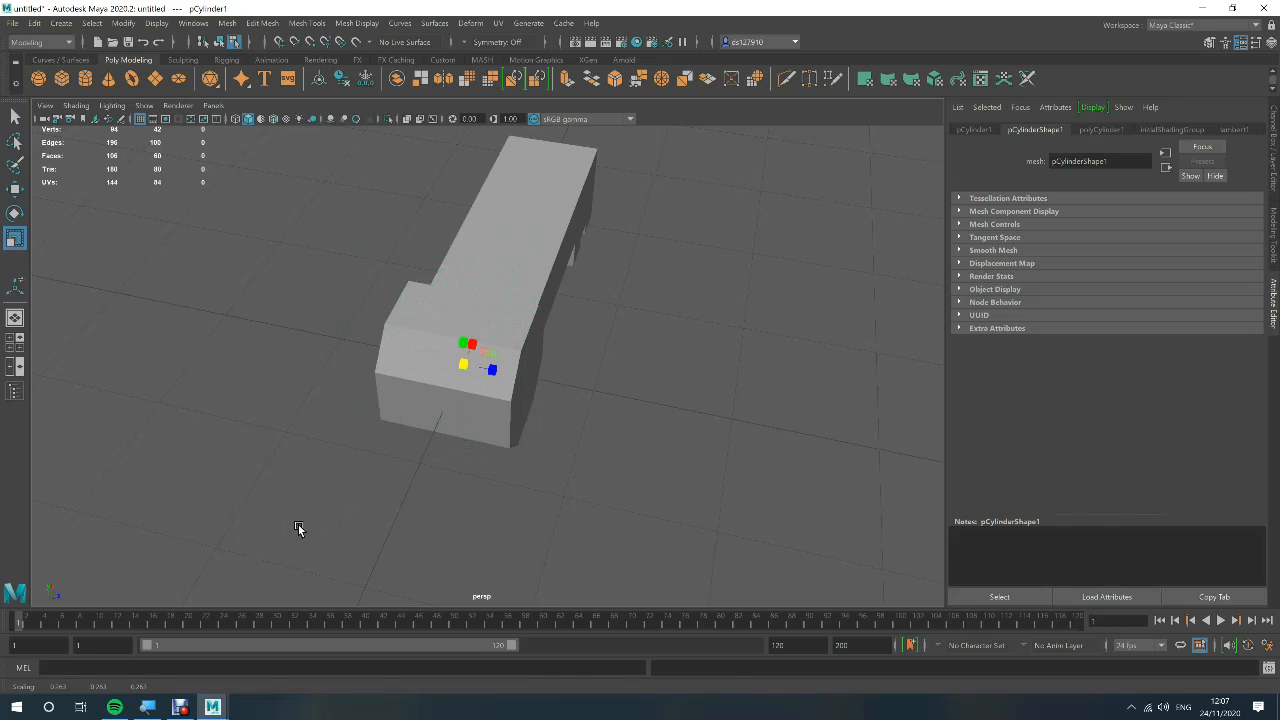
key(w)
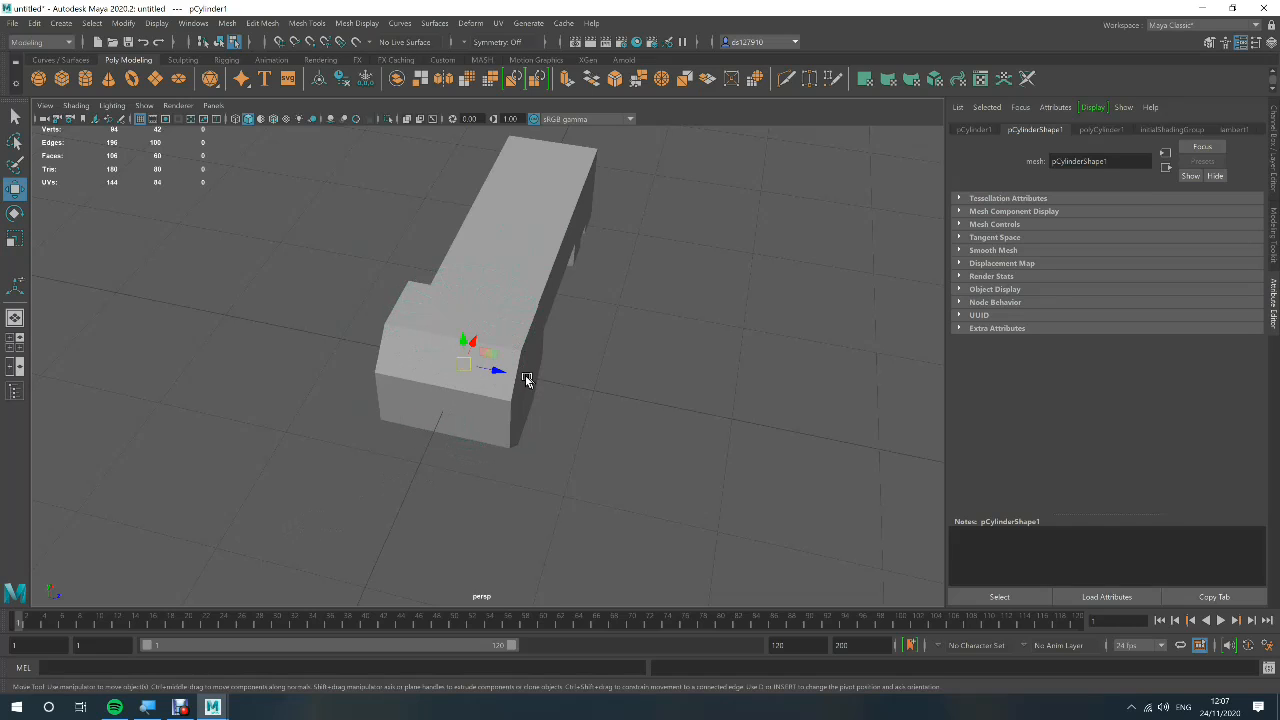
drag(498, 374, 644, 421)
key(r)
key(e)
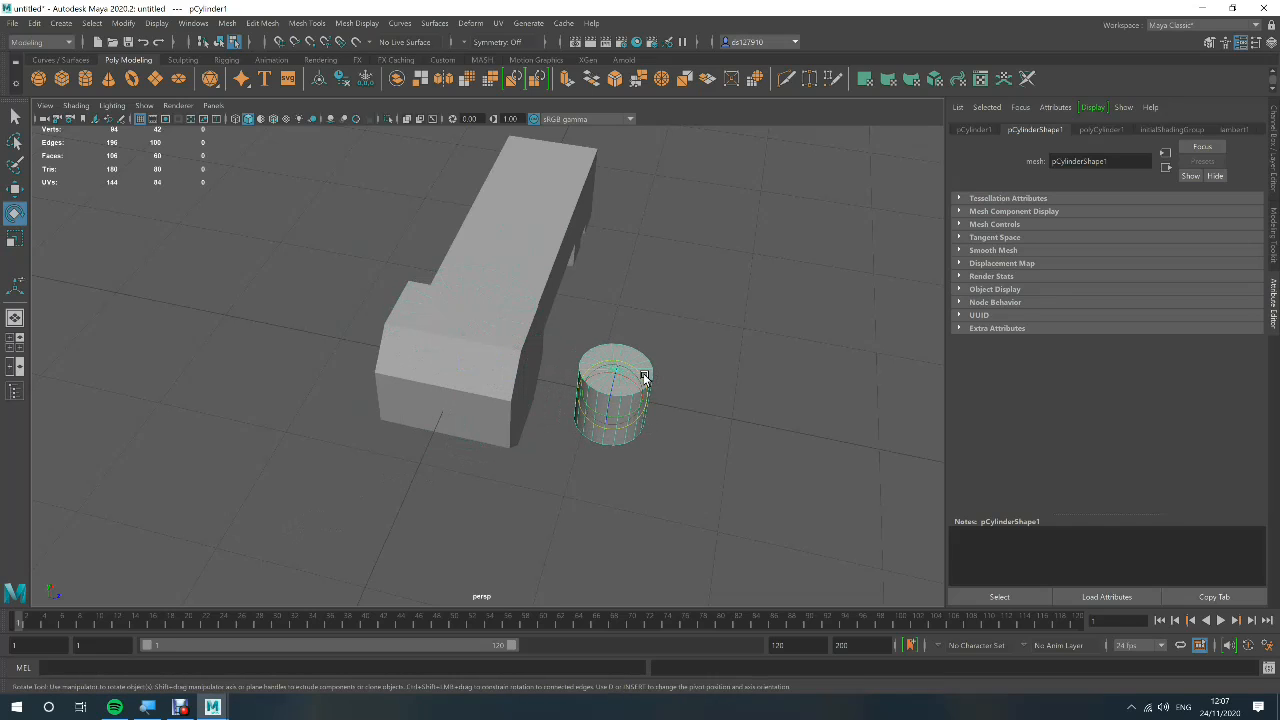
drag(645, 372, 678, 427)
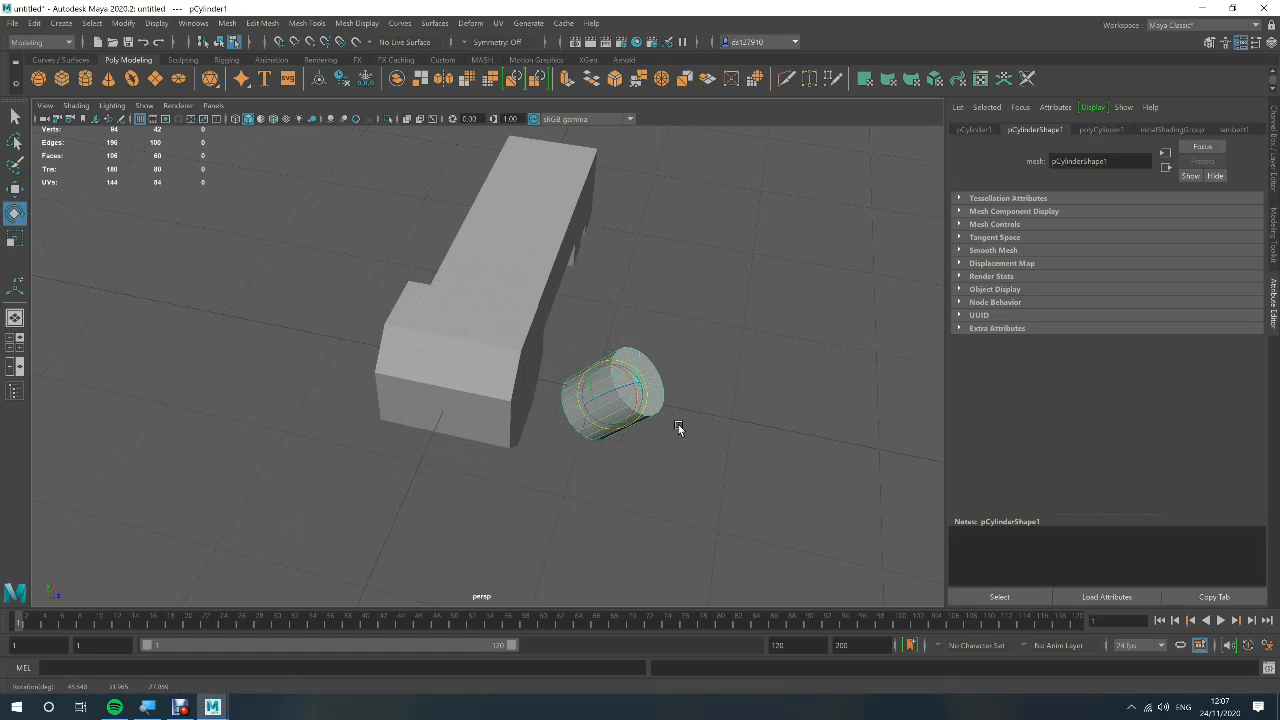
key(ctrl+z)
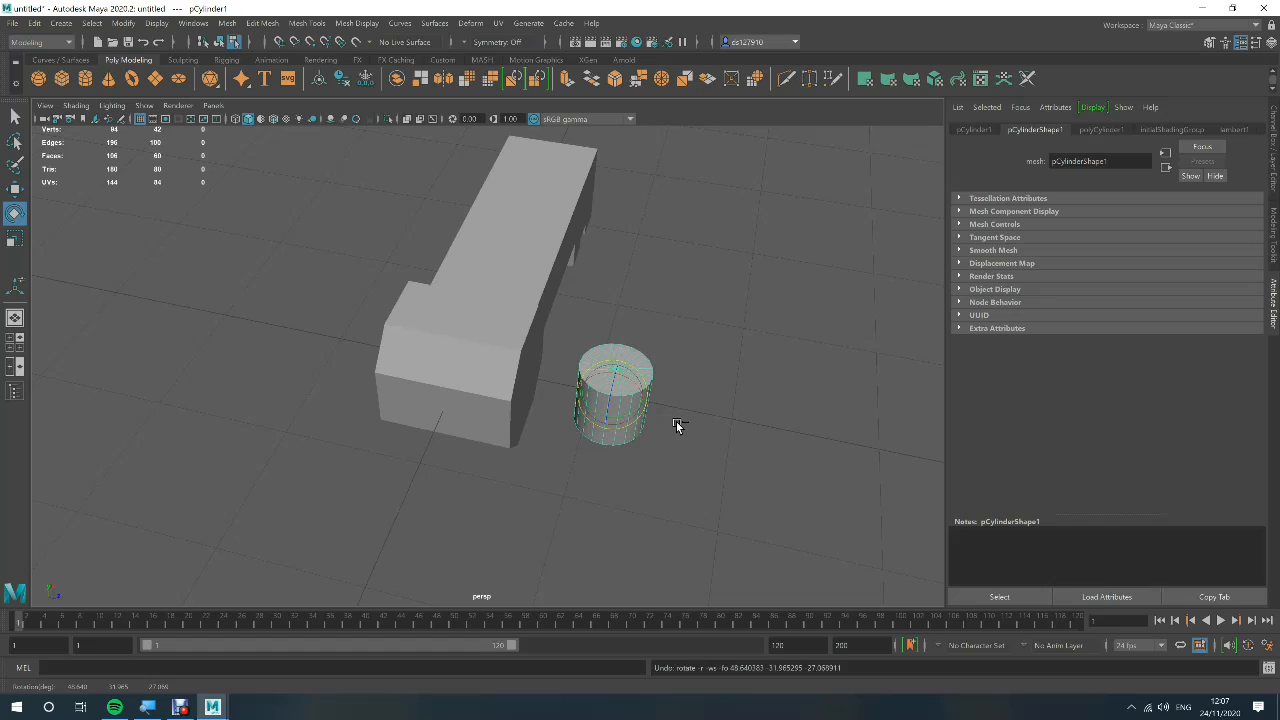
Rotate the small cylinder about the X axis to lie horizontally with its flat end facing the octagonal block, levelling it in the side view.
key(f)
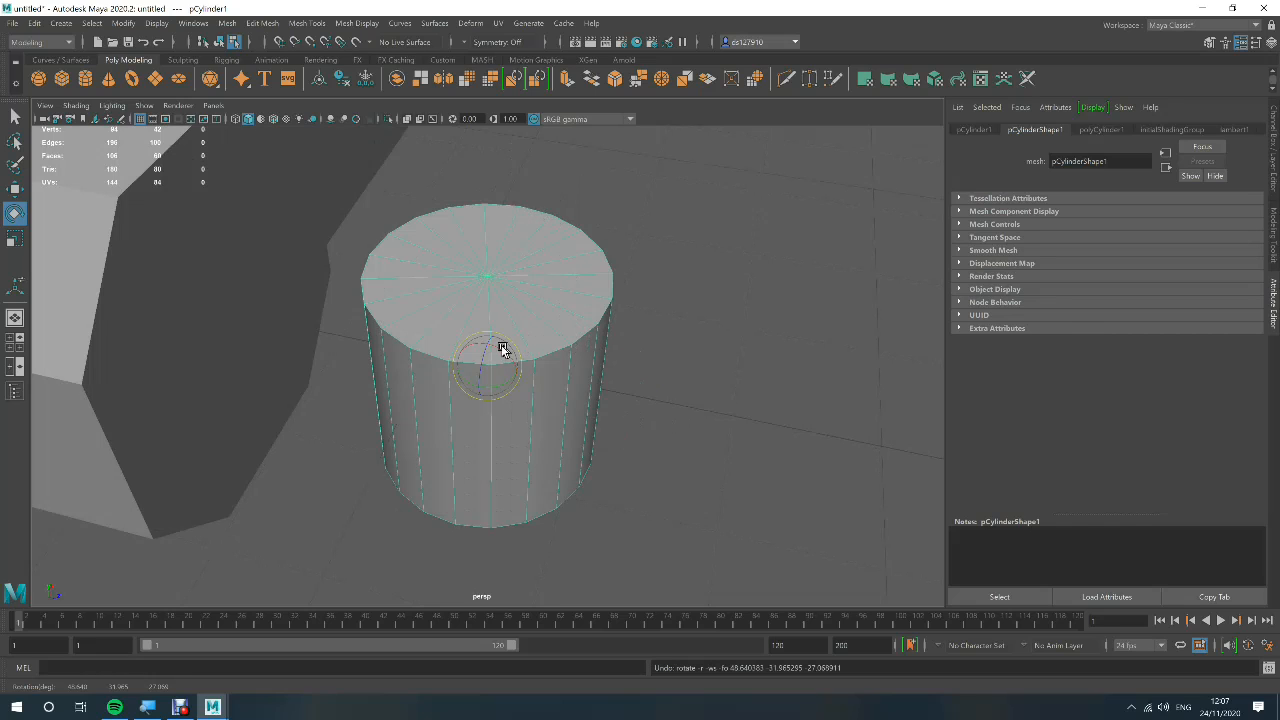
drag(497, 352, 560, 404)
alt+drag(490, 464, 448, 428)
scroll(474, 449, down, 5)
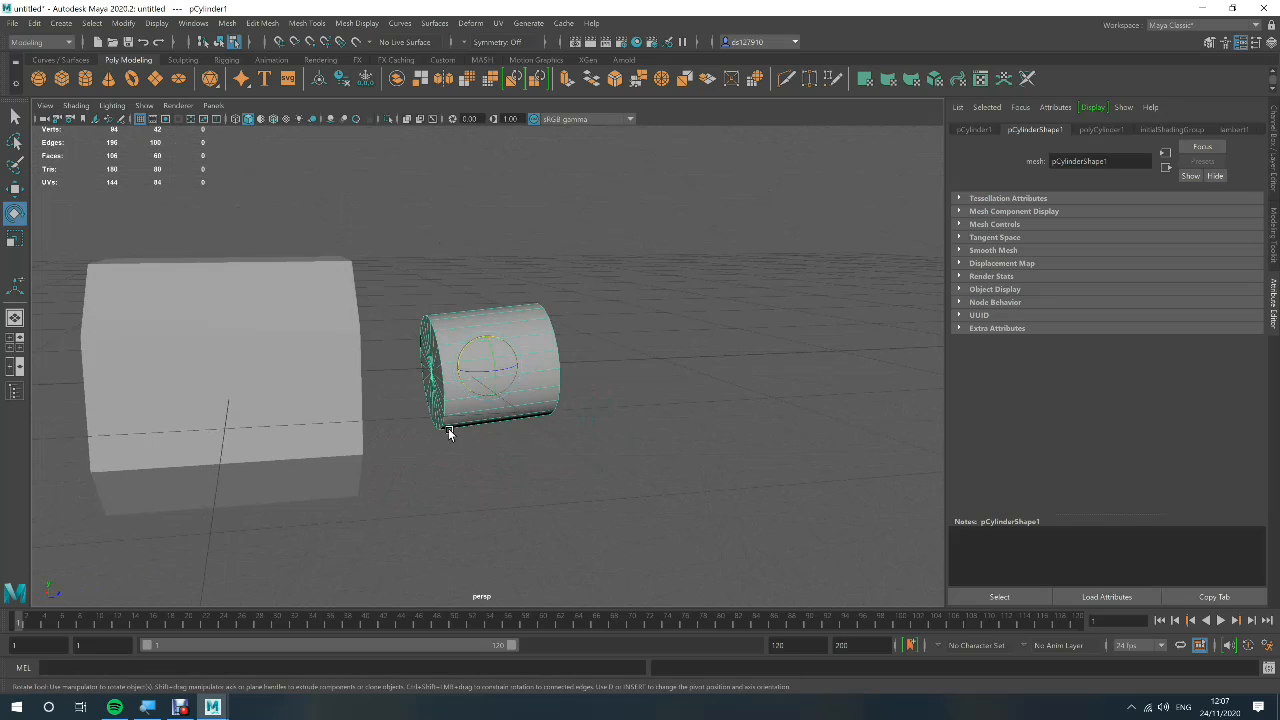
key(space)
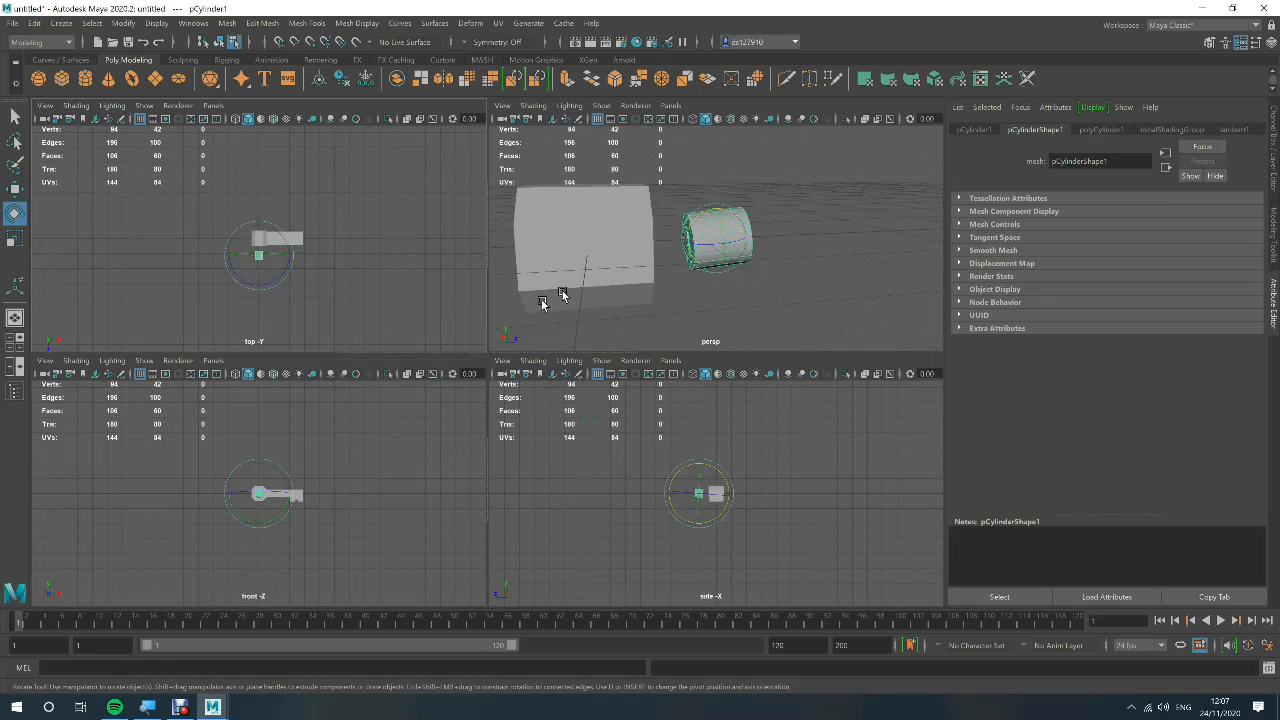
scroll(712, 495, up, 6)
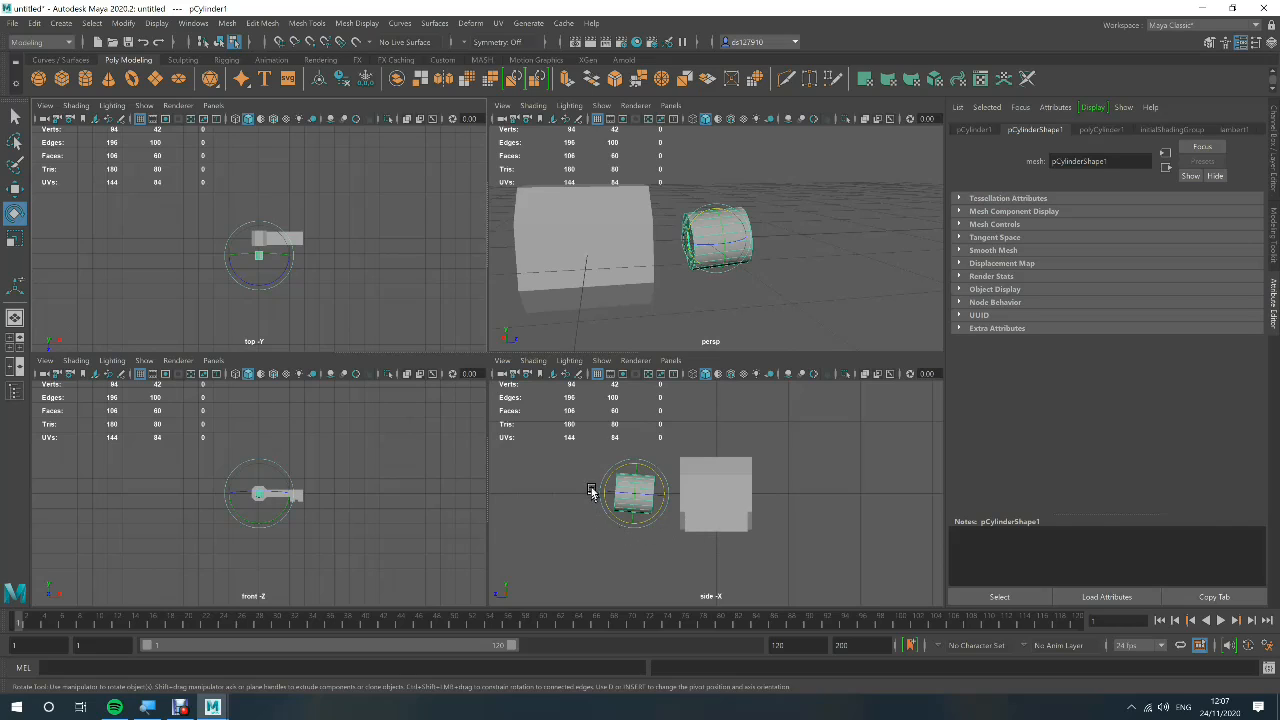
drag(598, 478, 595, 483)
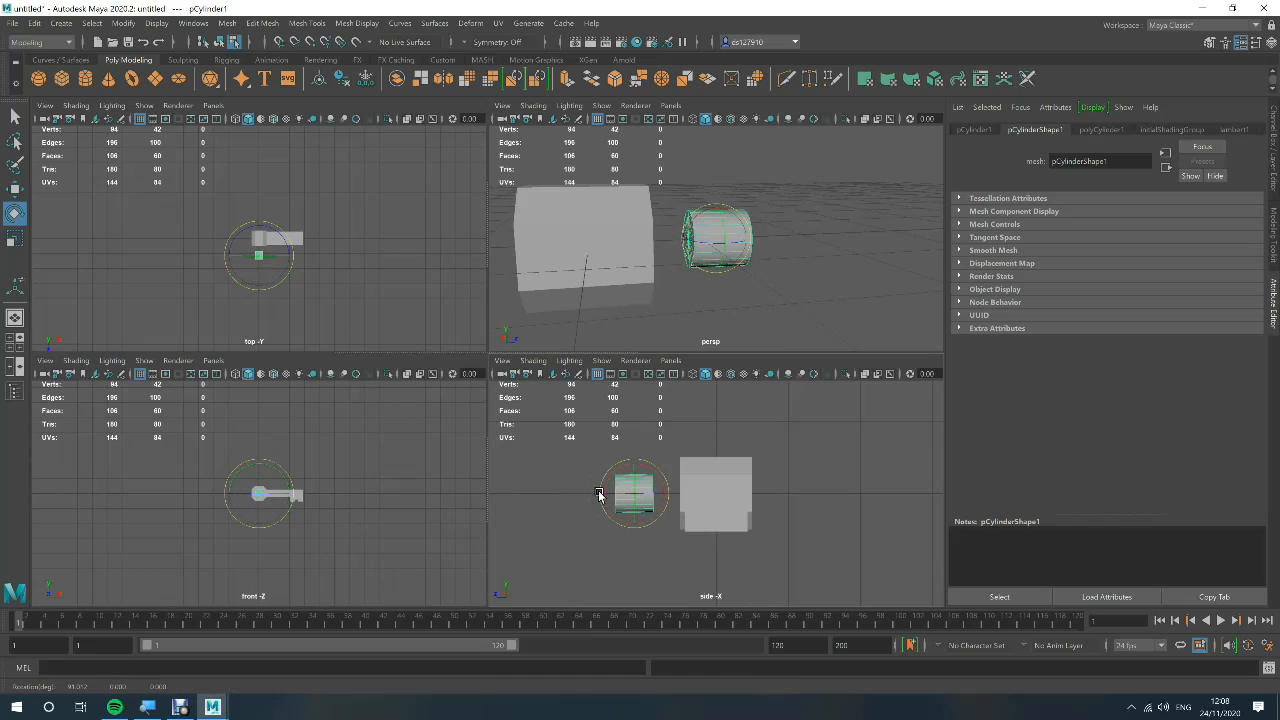
Stretch the small cylinder lengthwise into a long rod and move it along Z so it passes through the octagonal head.
key(r)
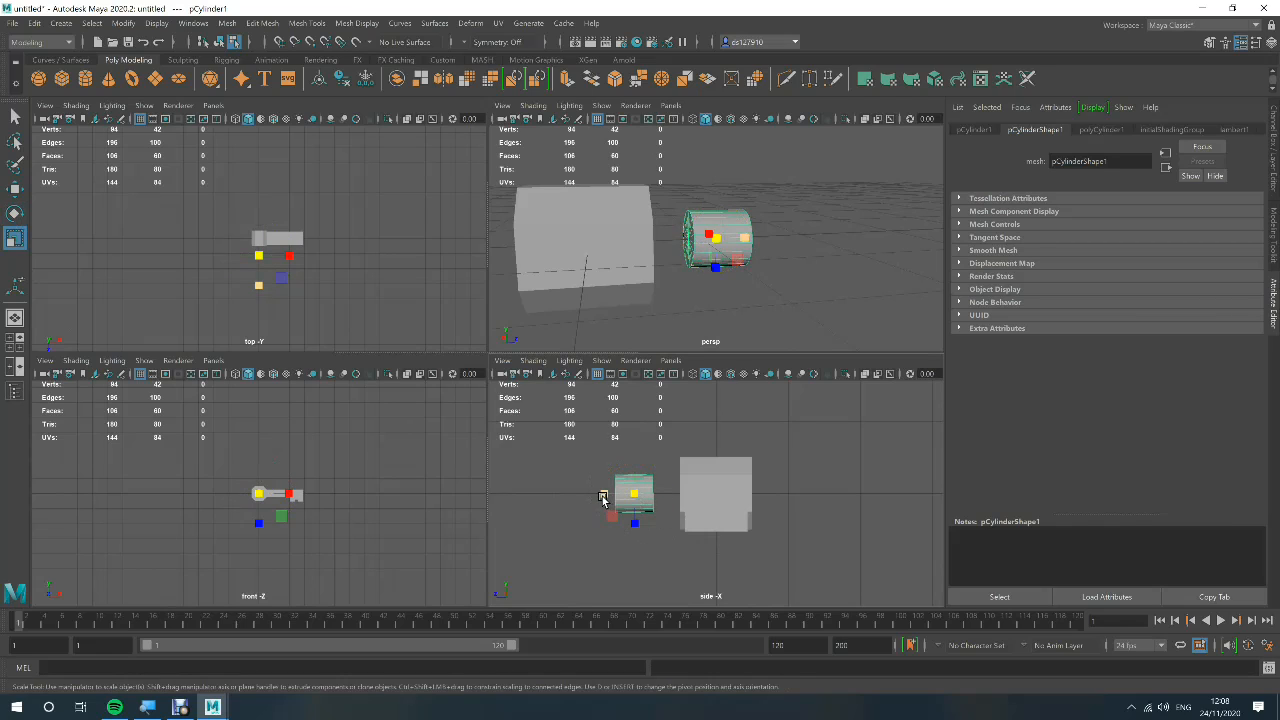
drag(604, 498, 462, 462)
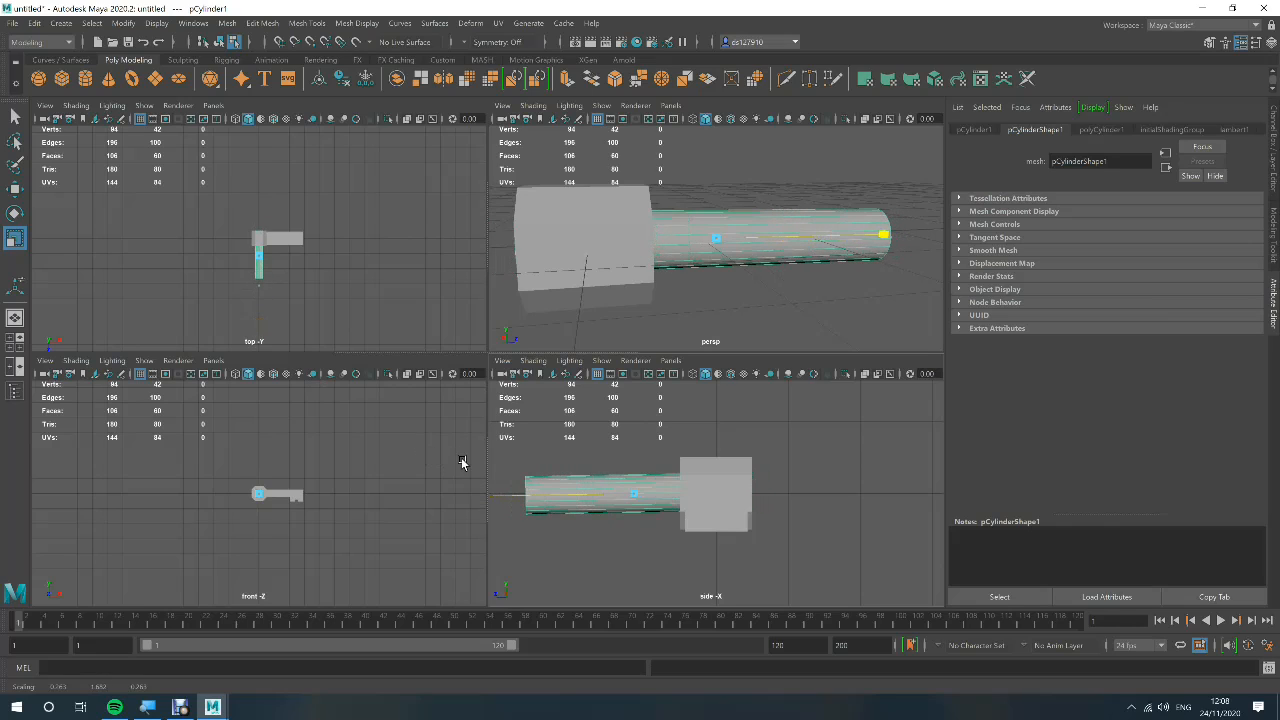
key(e)
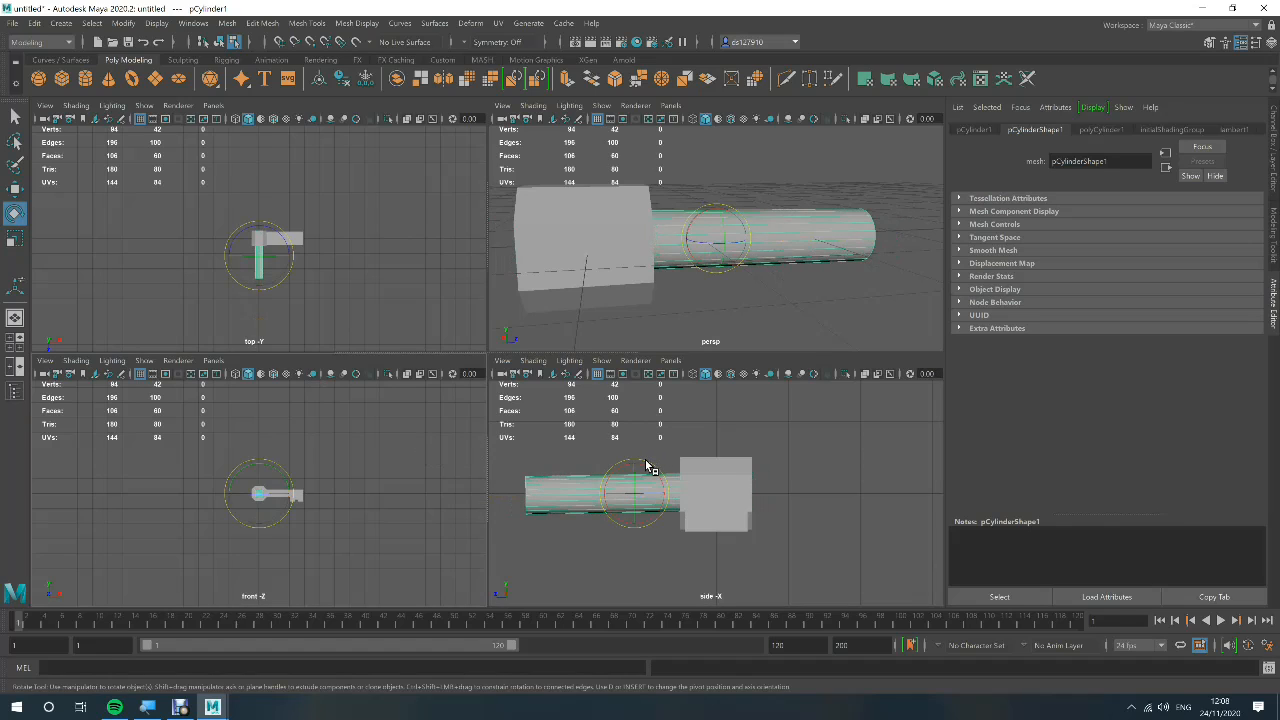
drag(647, 467, 644, 470)
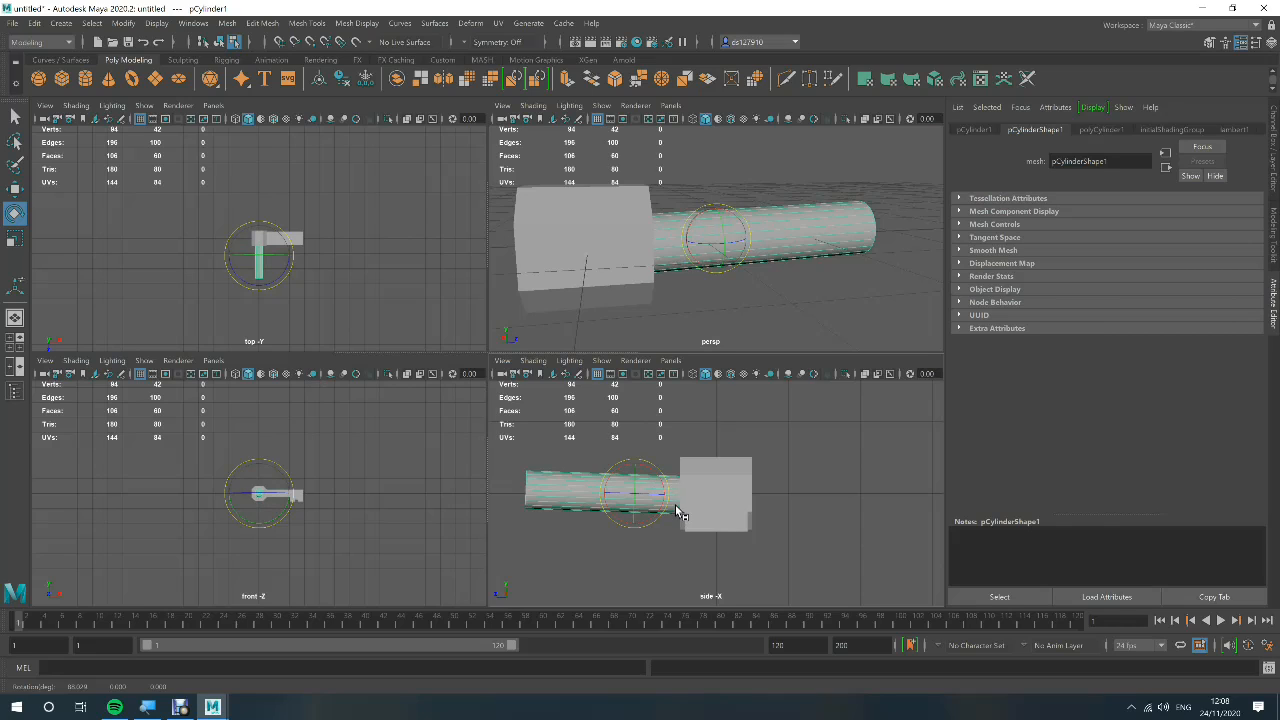
key(w)
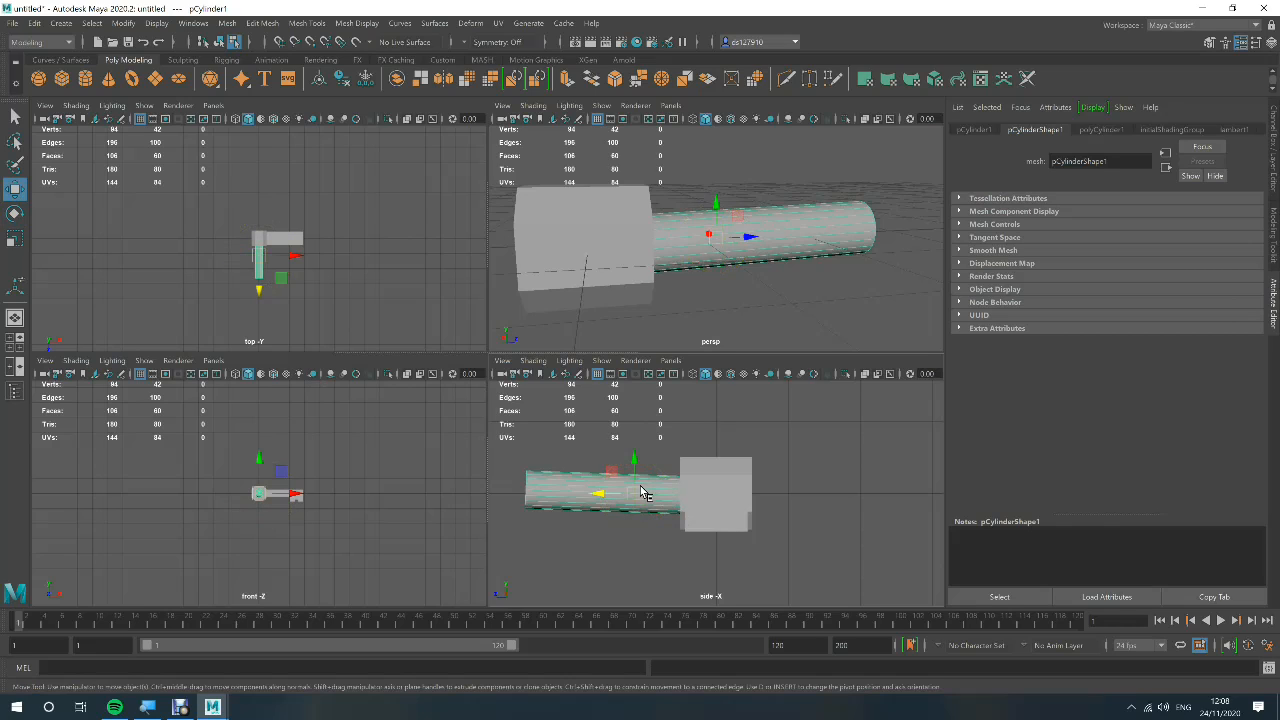
drag(605, 494, 632, 500)
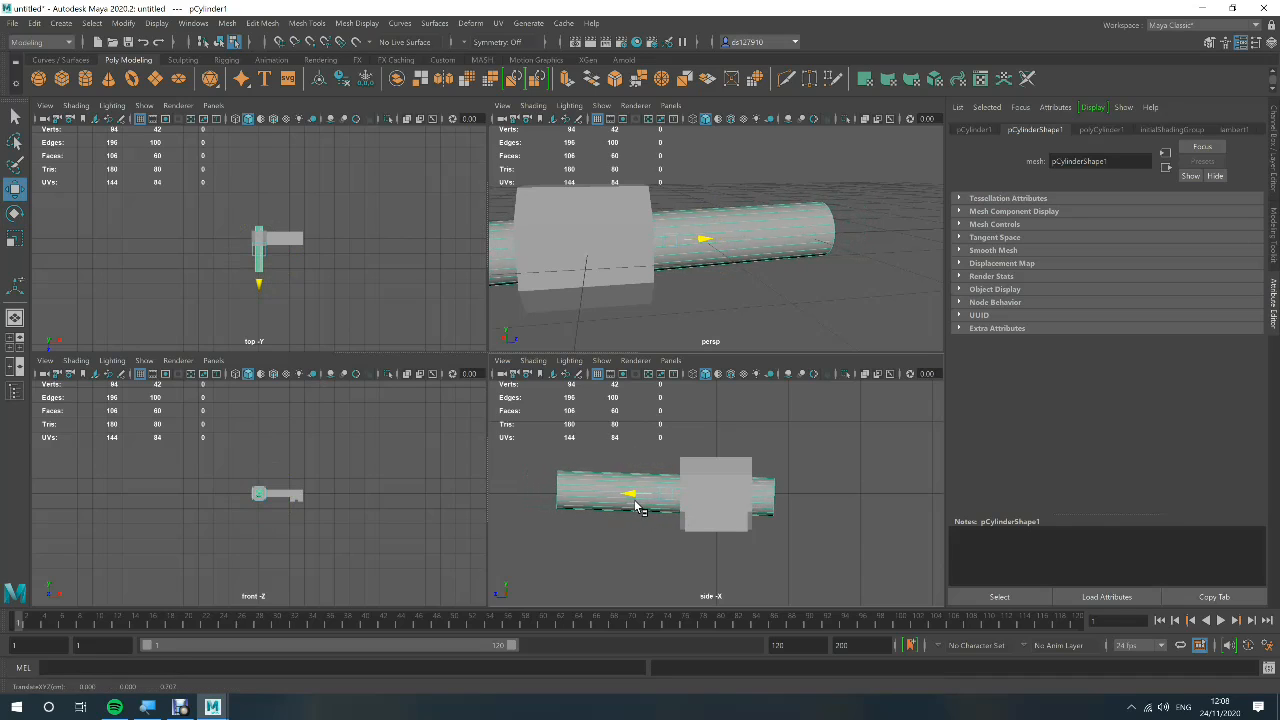
Rotate the cylinder about the X axis until it lies level in the side view.
key(e)
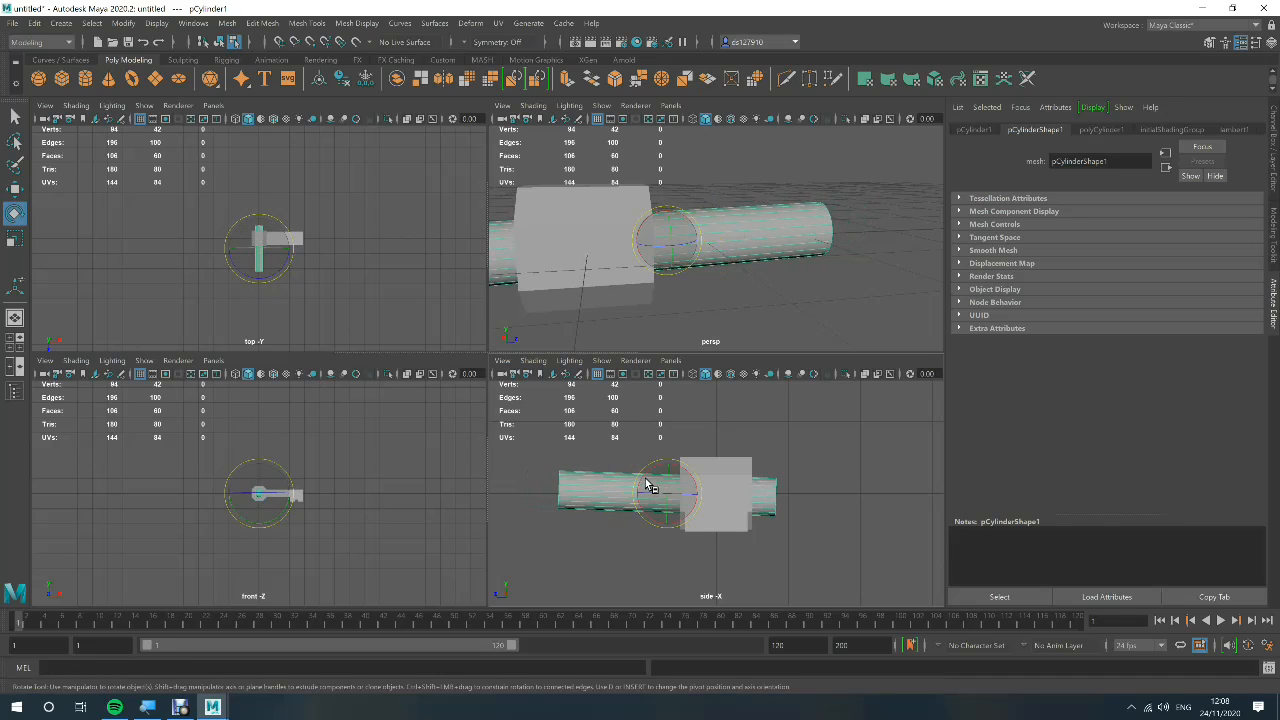
drag(648, 477, 644, 476)
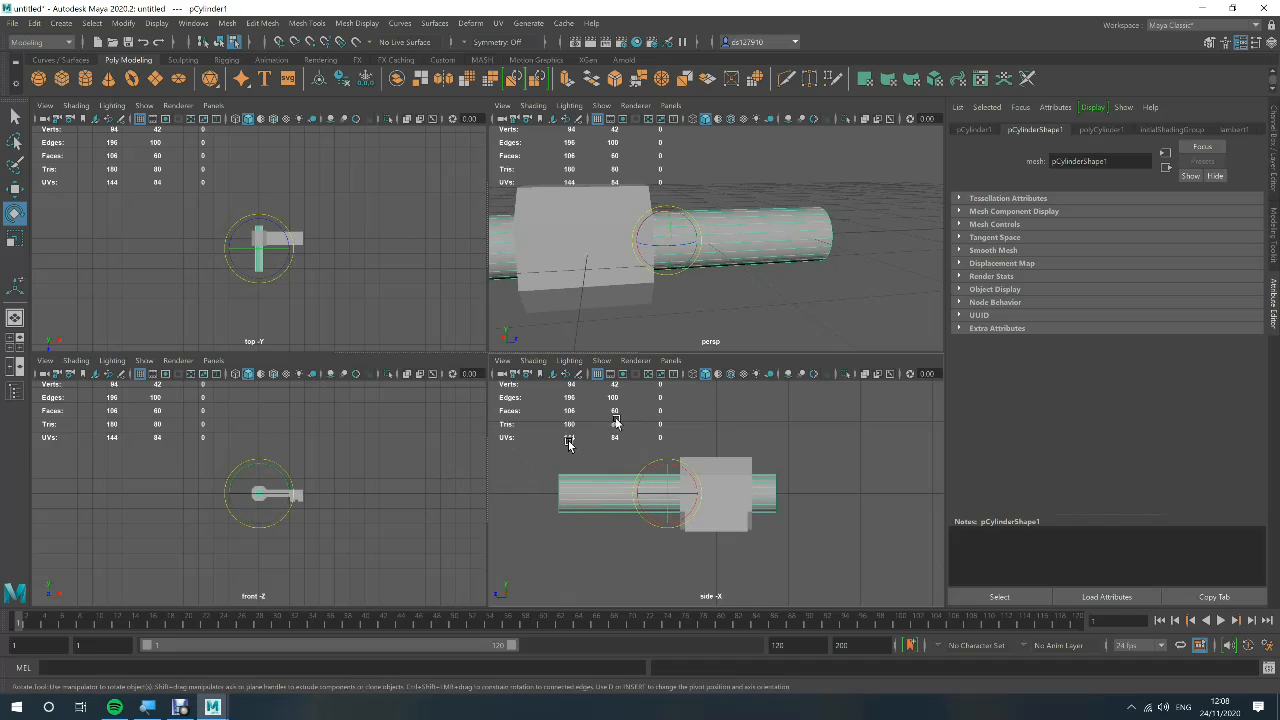
click(890, 303)
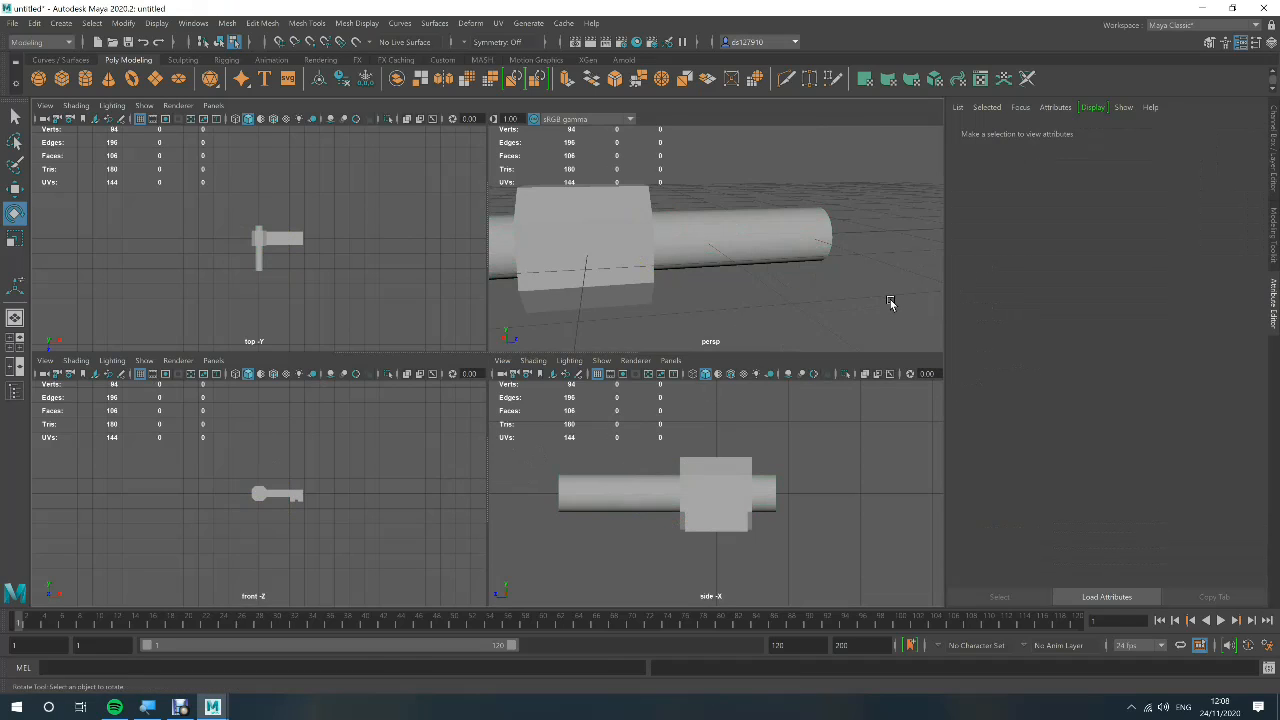
Subtract the cylinder from the key body with a Boolean Difference to cut a round hole through the octagonal head.
key(space)
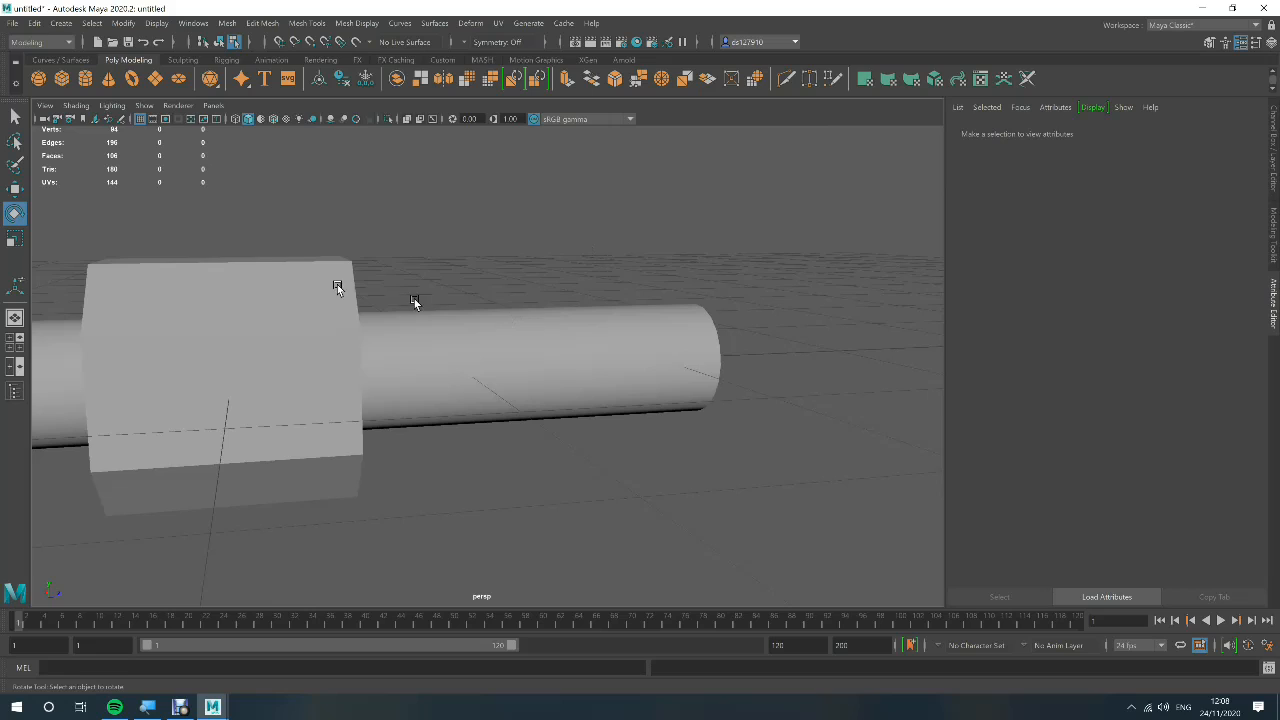
click(277, 289)
right_click(323, 330)
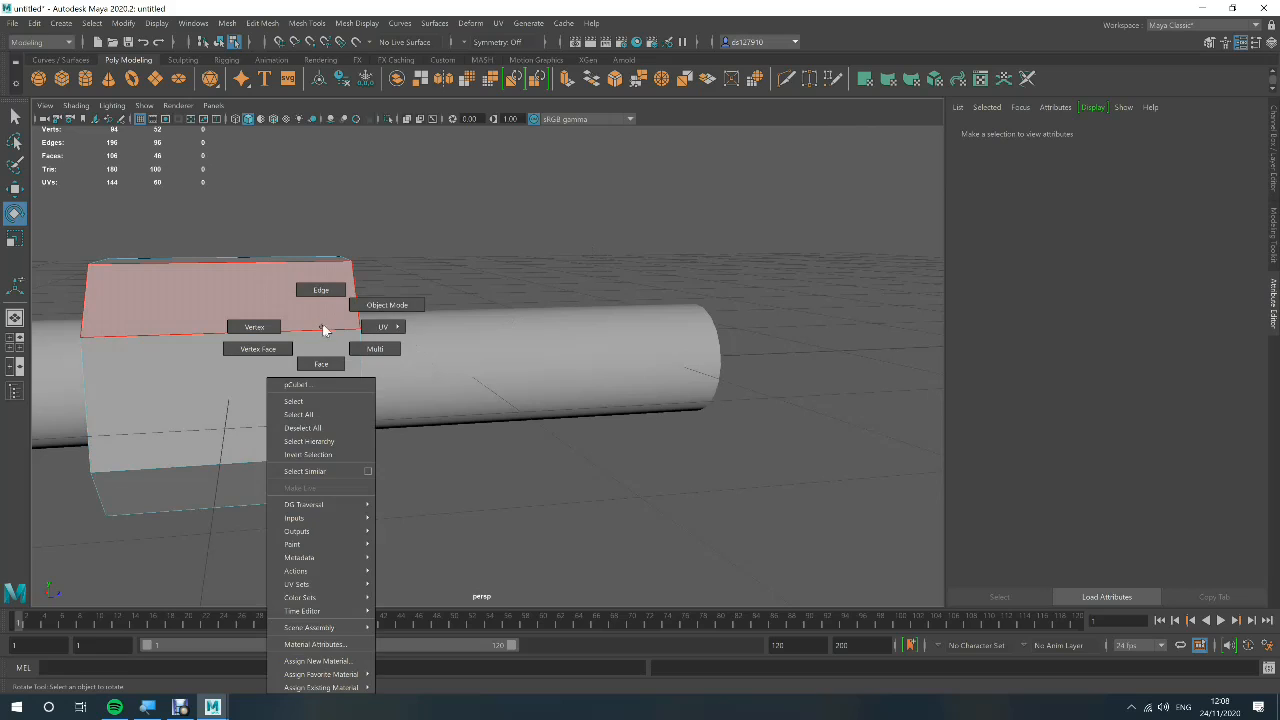
click(377, 312)
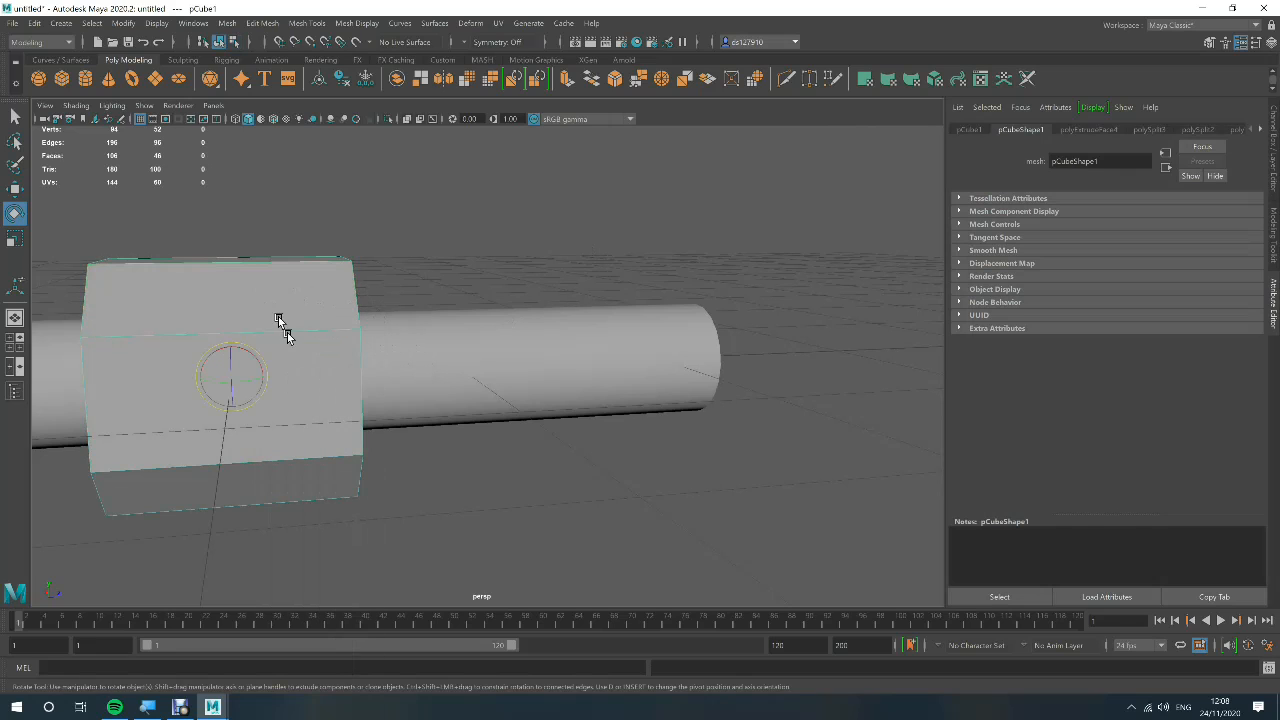
click(549, 352)
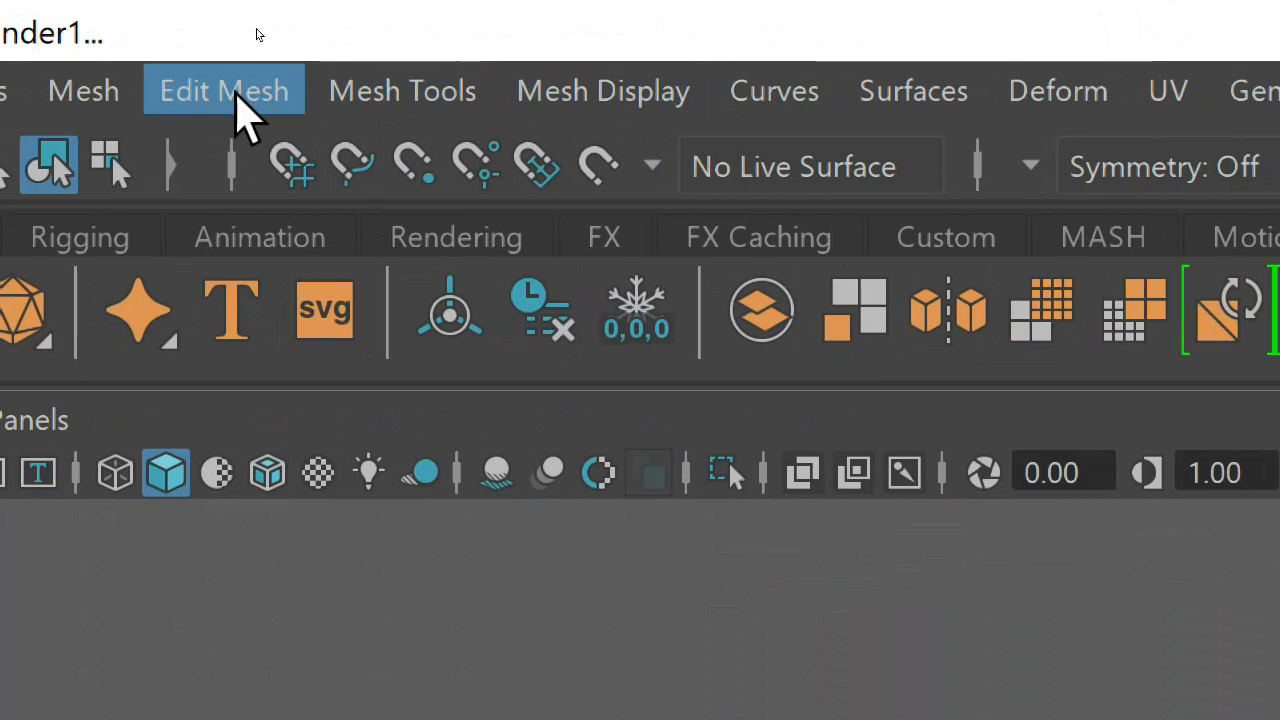
click(84, 92)
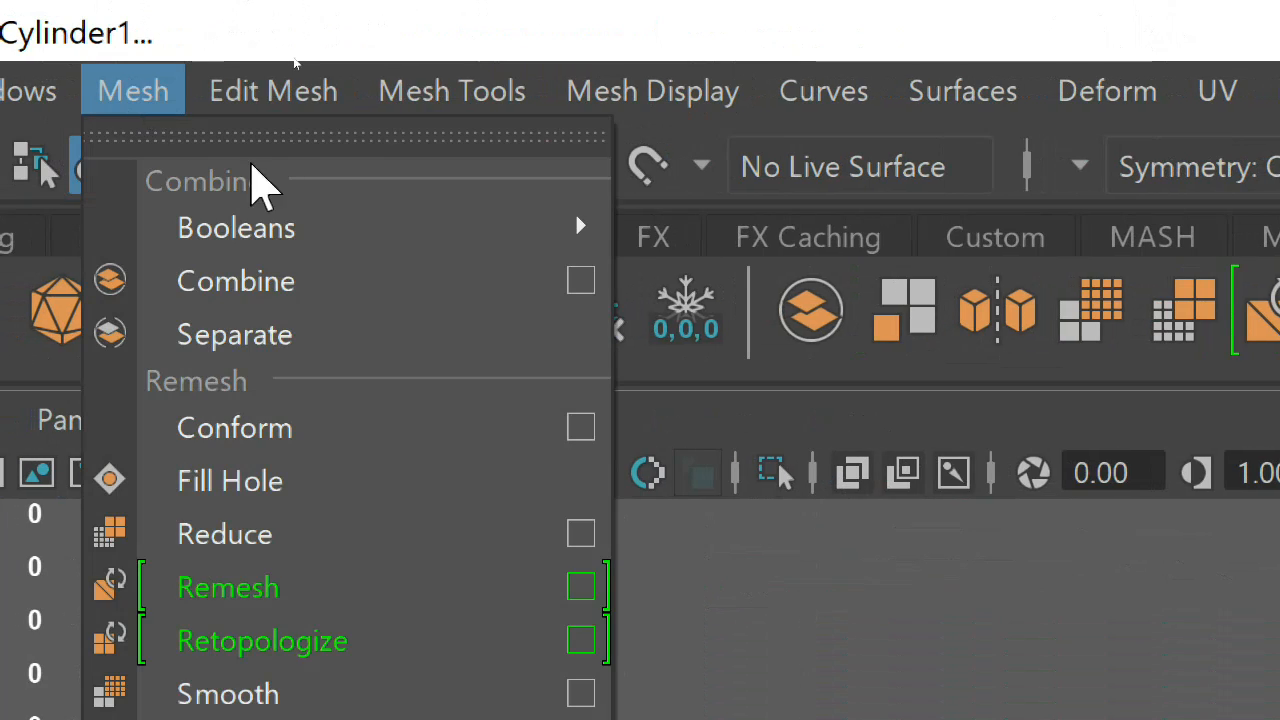
mouse_move(450, 228)
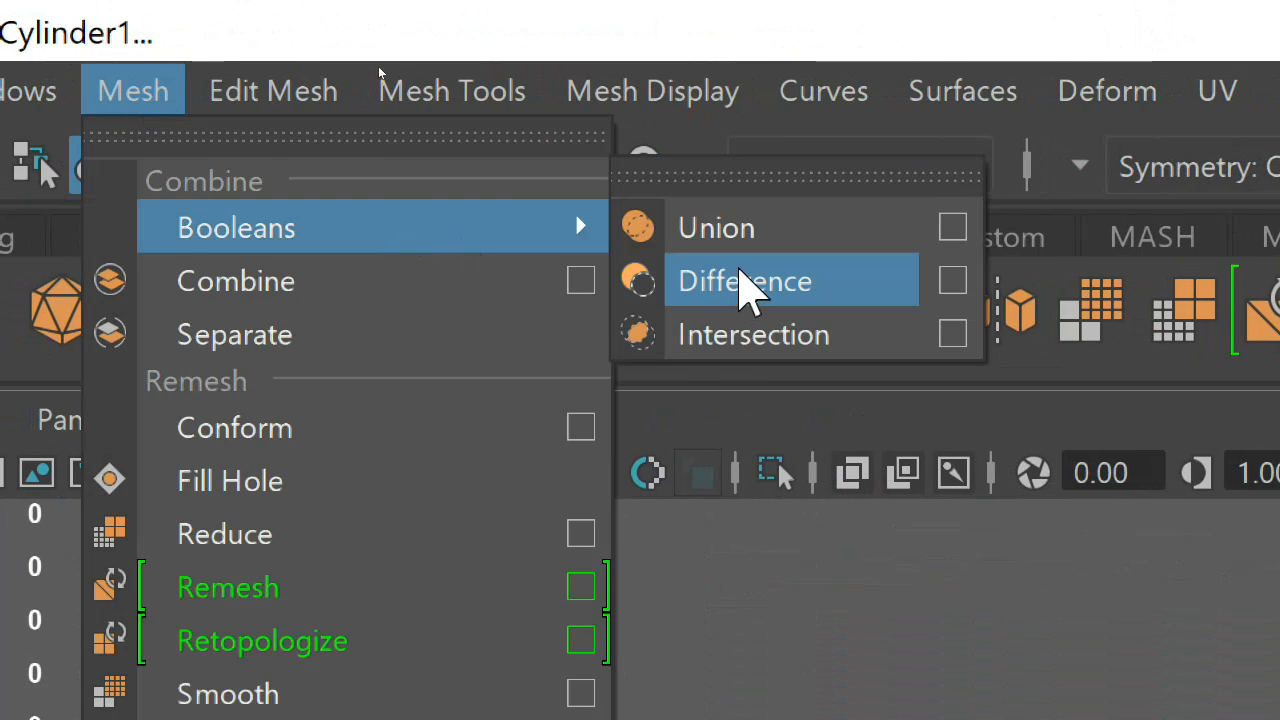
click(762, 280)
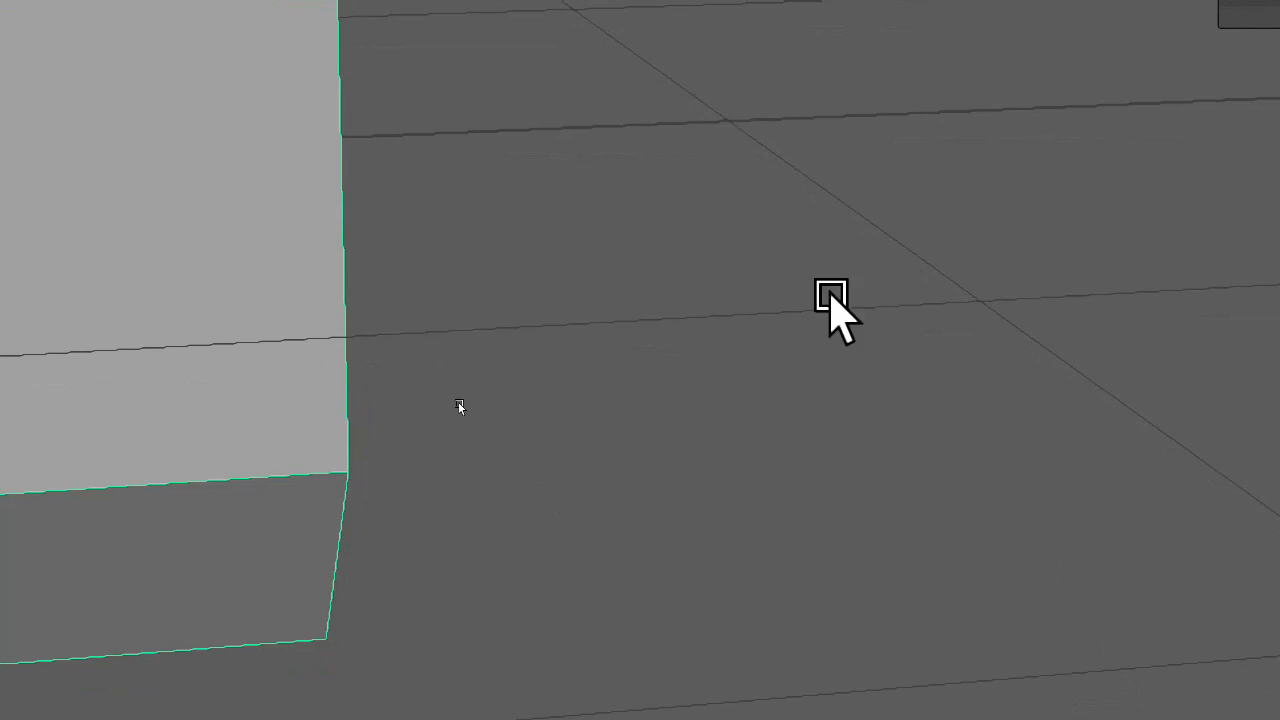
Check the hole in the key's head, show the Outliner and delete the construction history of pCube2.
click(711, 257)
scroll(703, 266, down, 3)
alt+drag(660, 275, 472, 279)
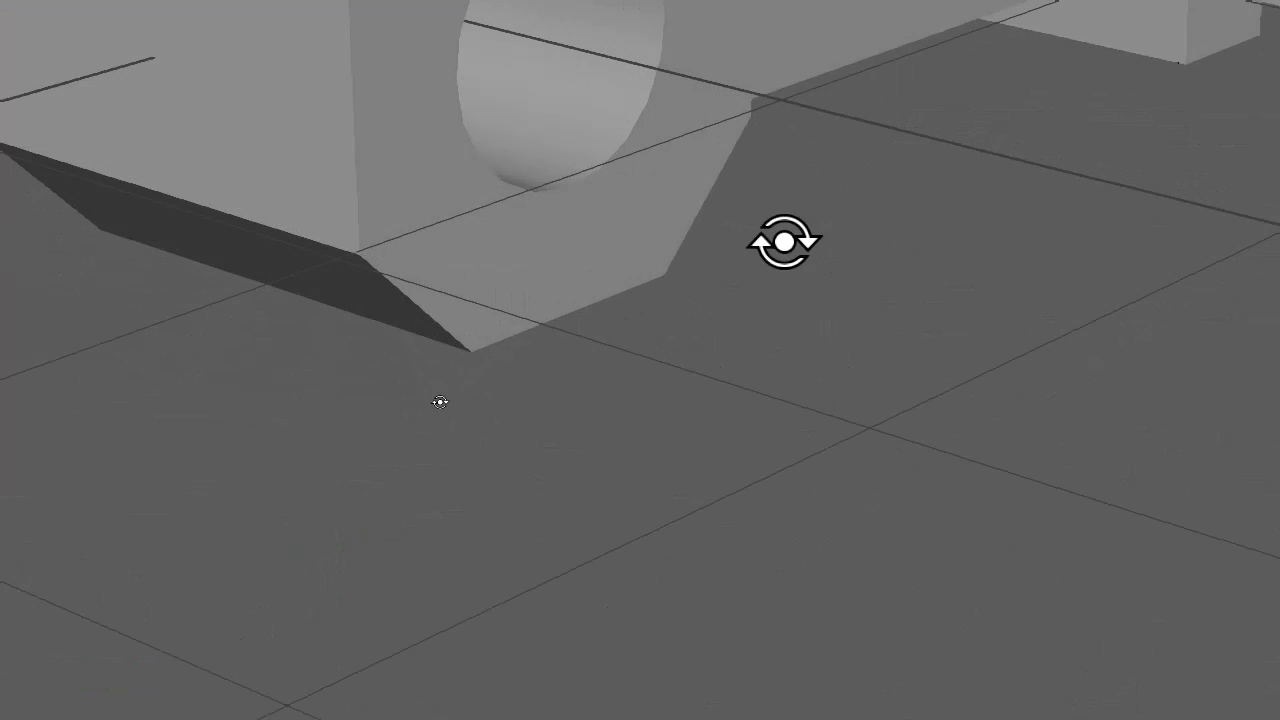
alt+drag(783, 243, 637, 265)
scroll(689, 271, down, 3)
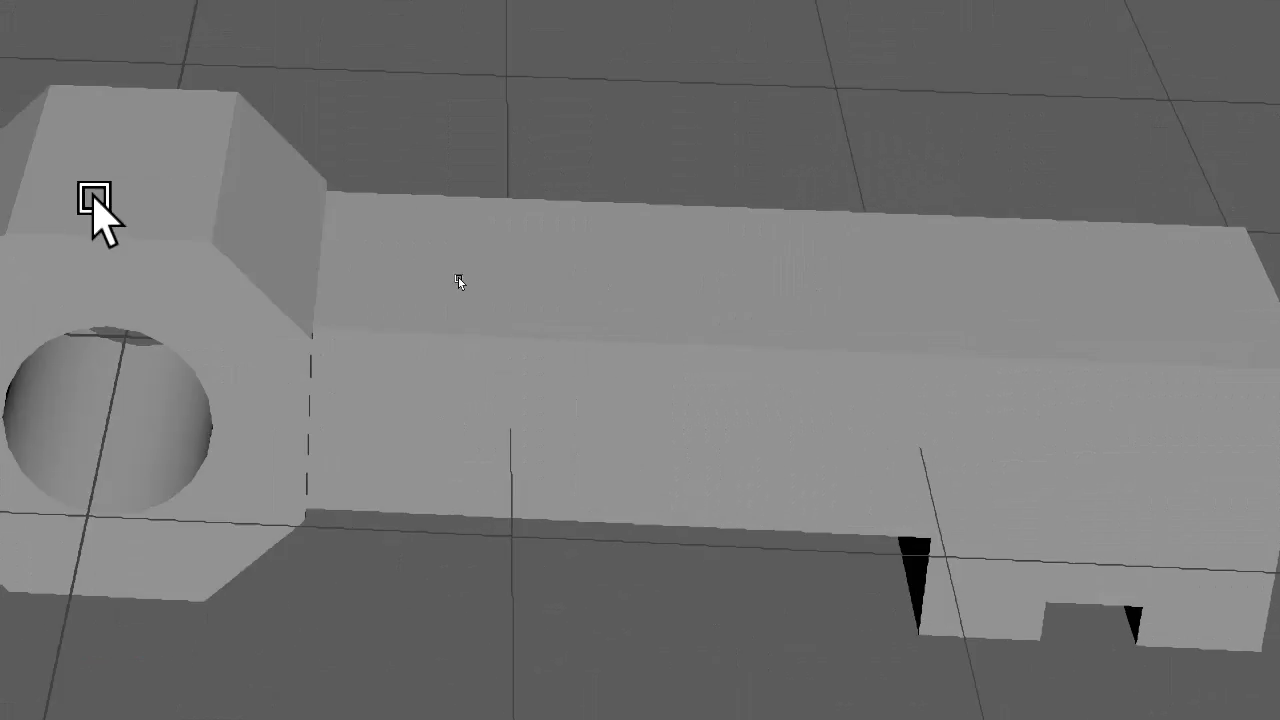
scroll(293, 300, down, 3)
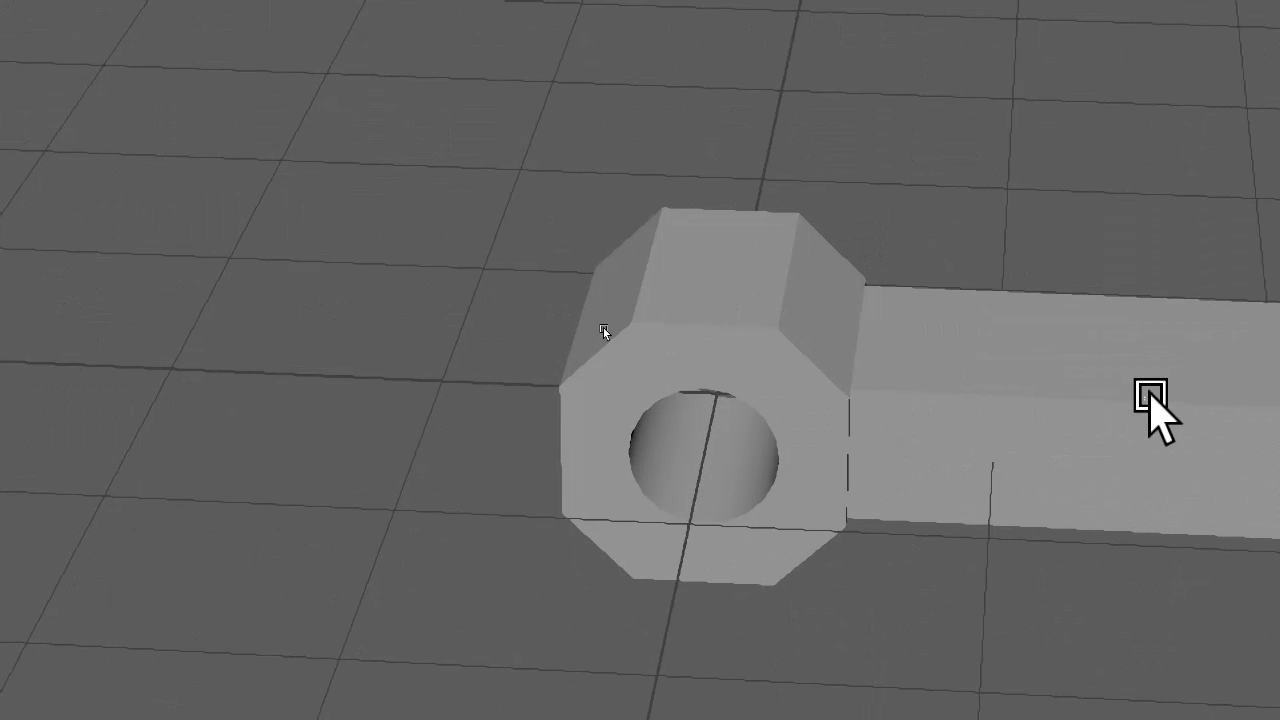
click(1149, 395)
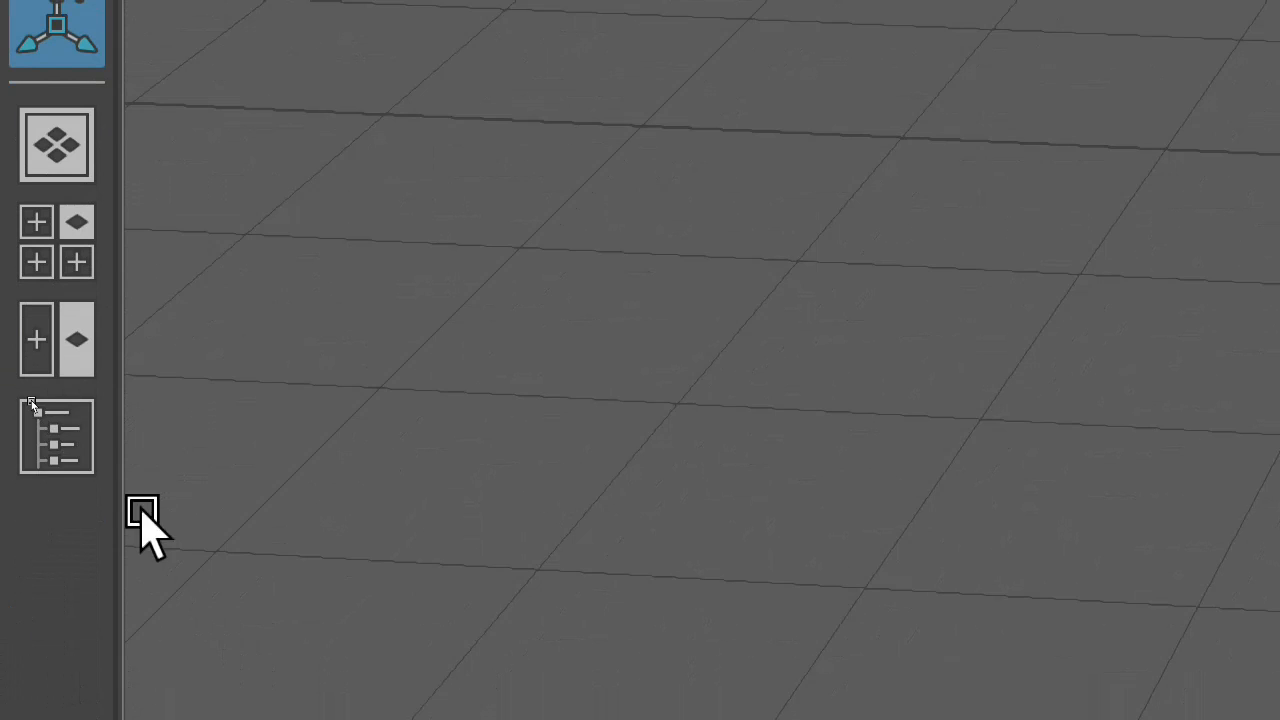
click(86, 443)
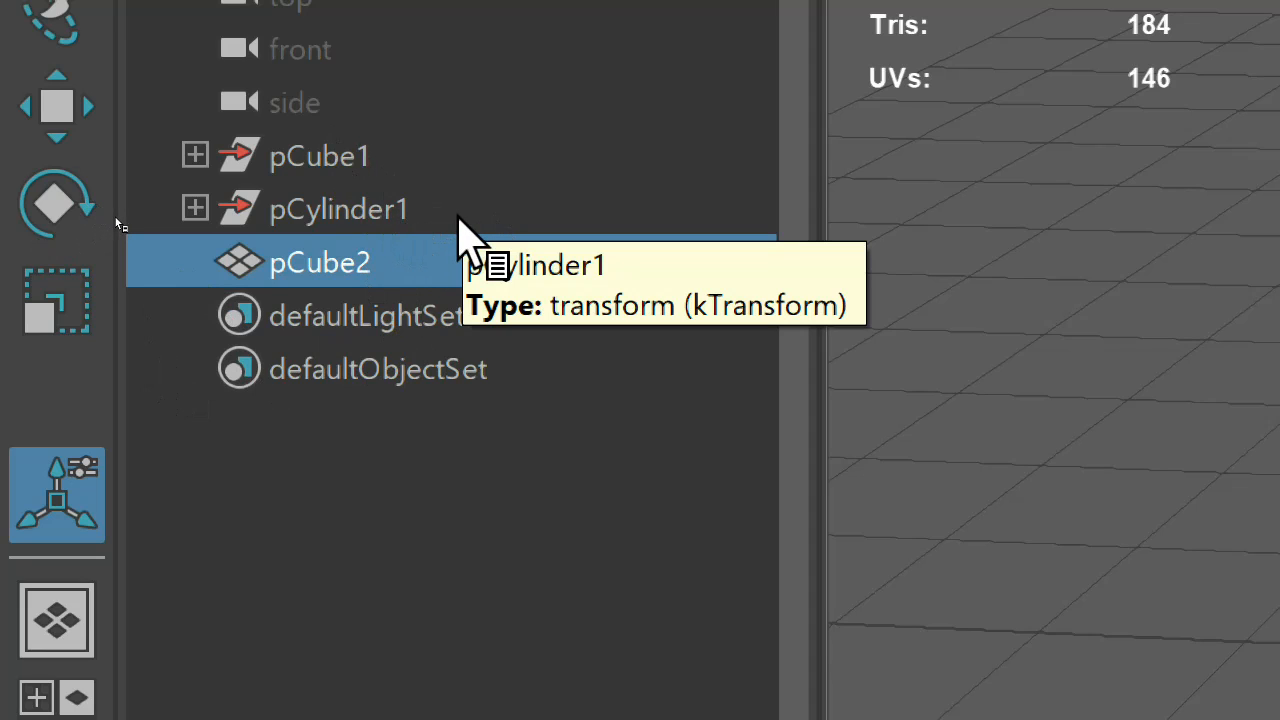
key(alt+shift+d)
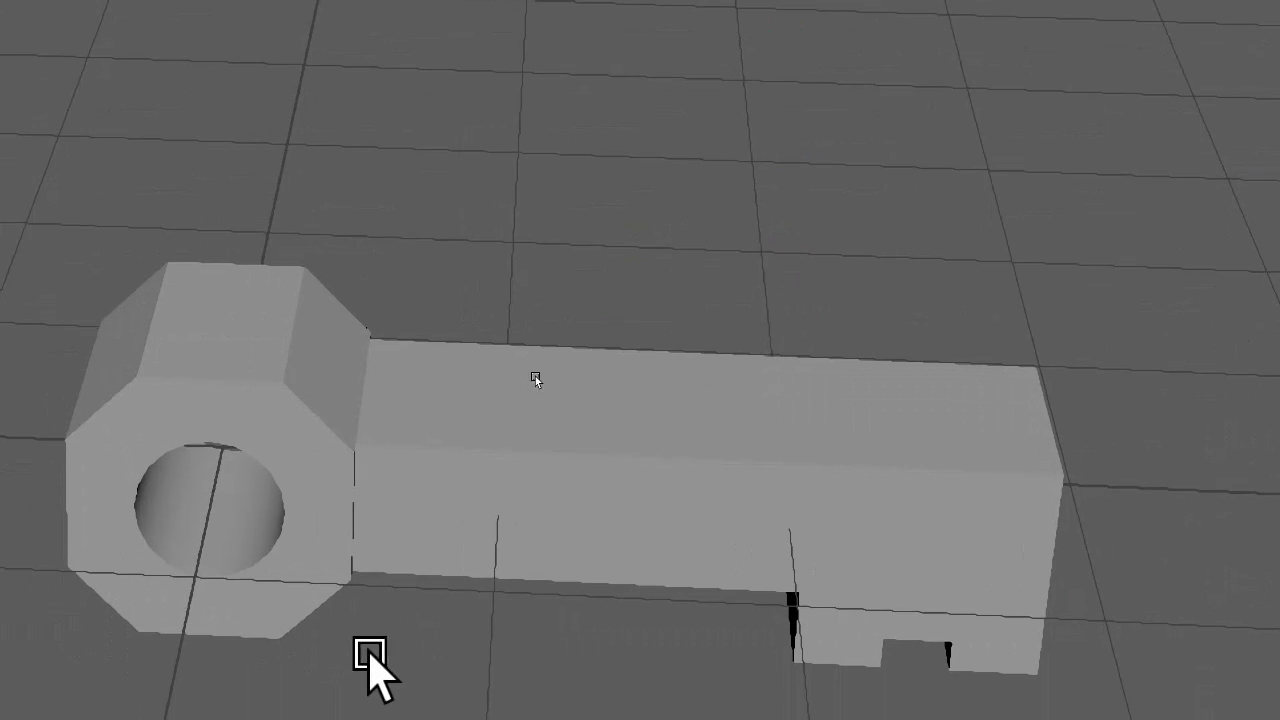
Switch to the Rendering command set and assign the Circle Highlight toon fill shader to the key.
click(414, 465)
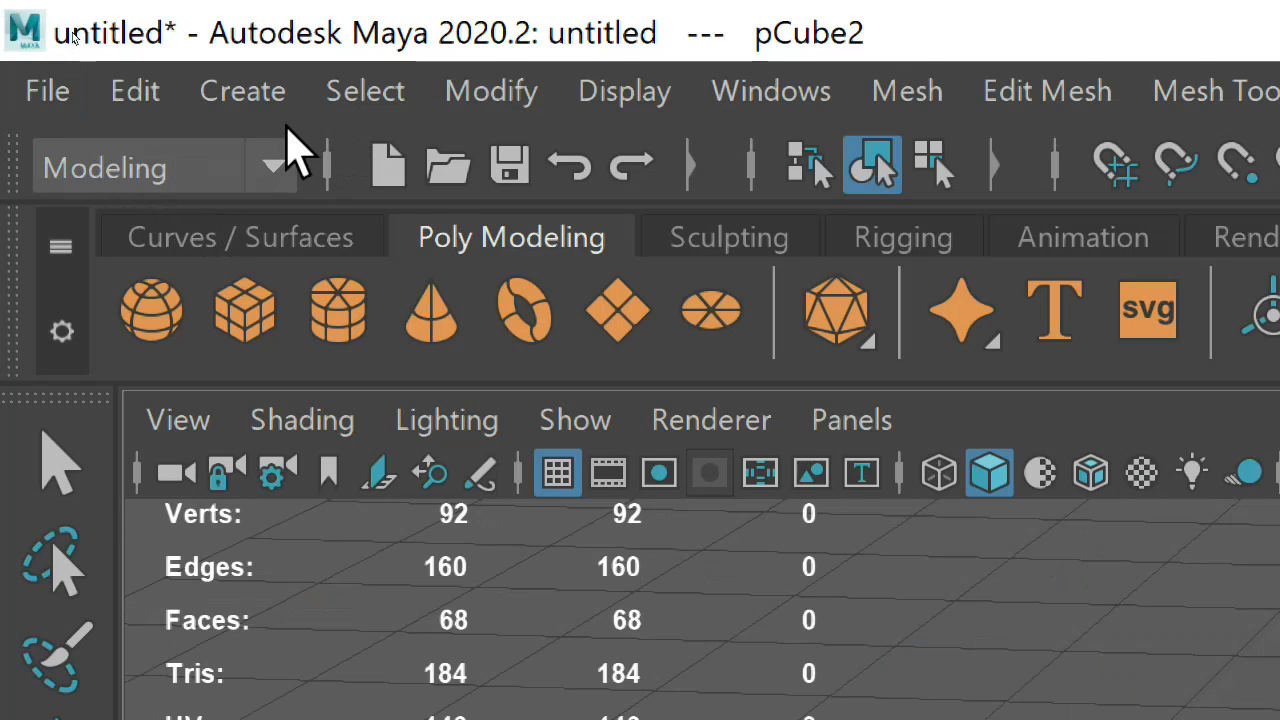
click(270, 160)
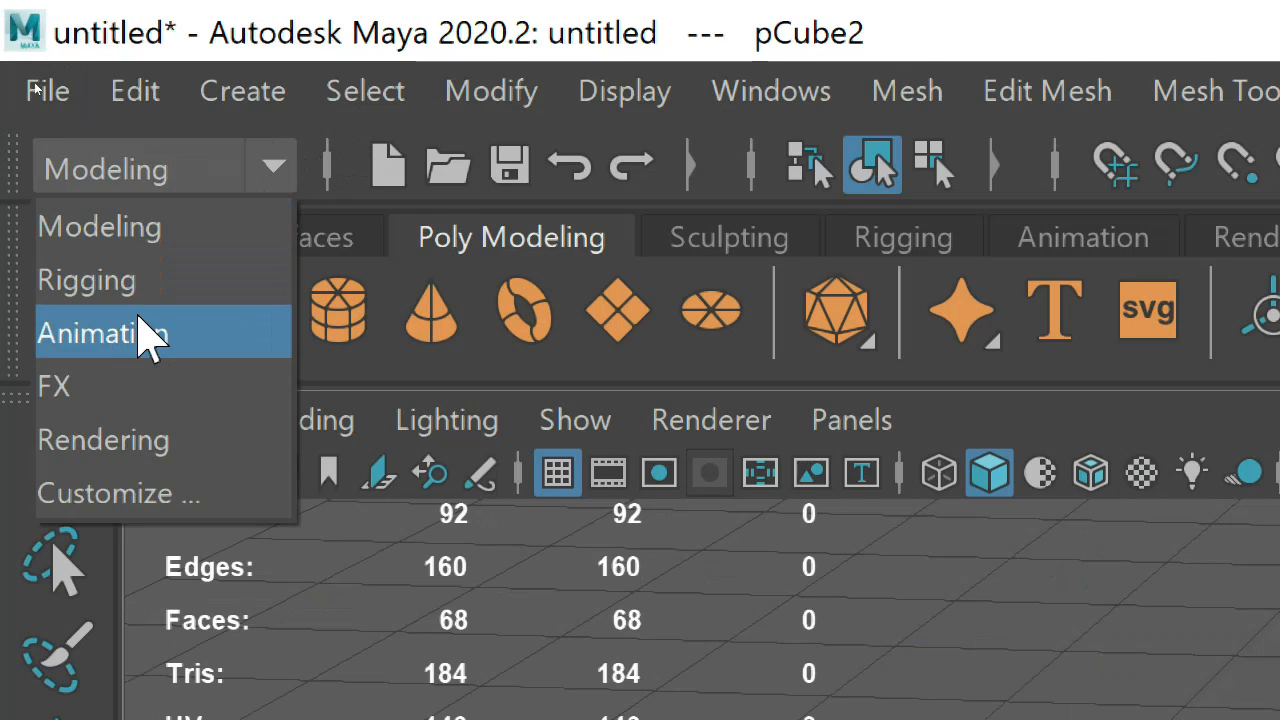
click(172, 438)
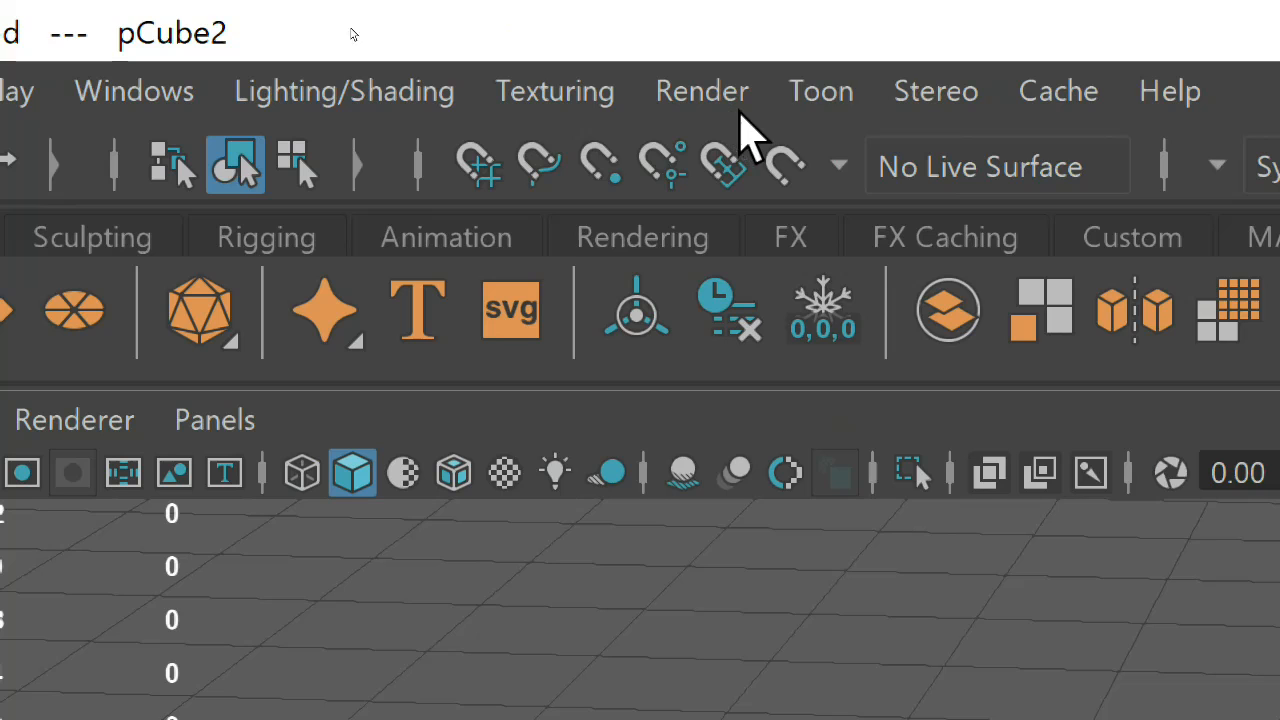
click(835, 95)
mouse_move(1088, 240)
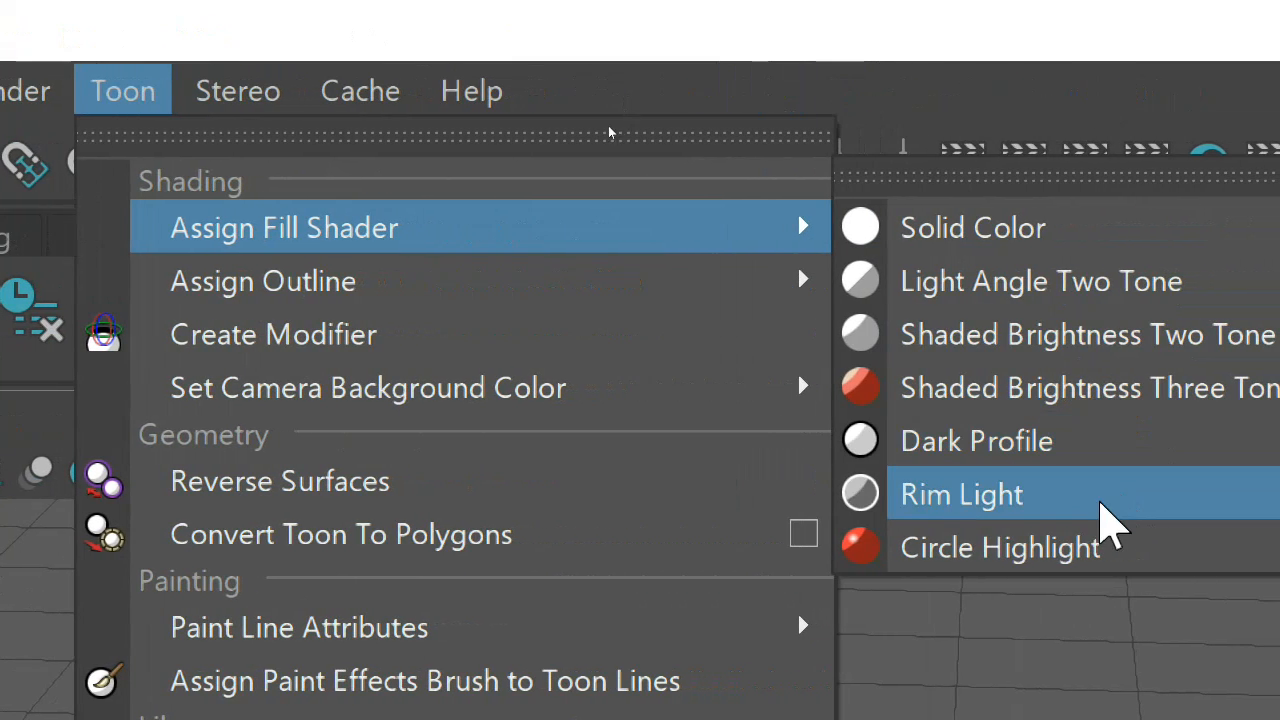
click(1098, 545)
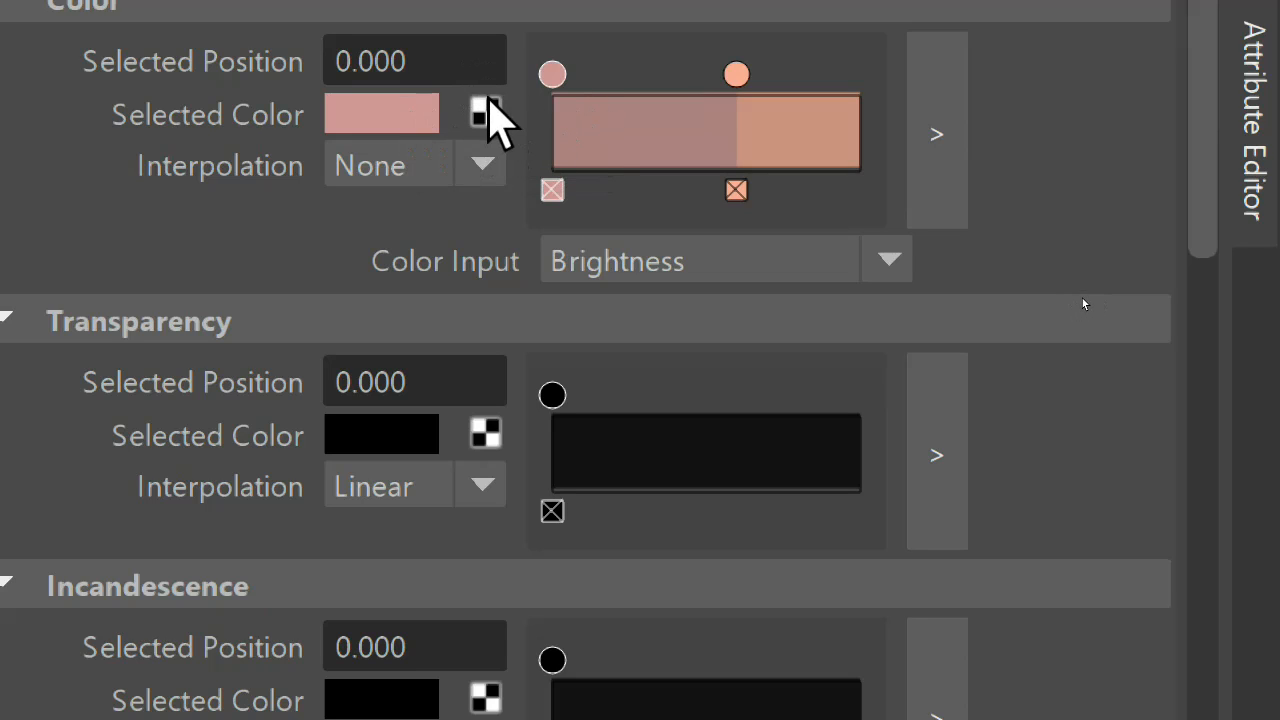
Set the ramp shader's color at position 0.000 to yellow and view the deselected key.
click(392, 122)
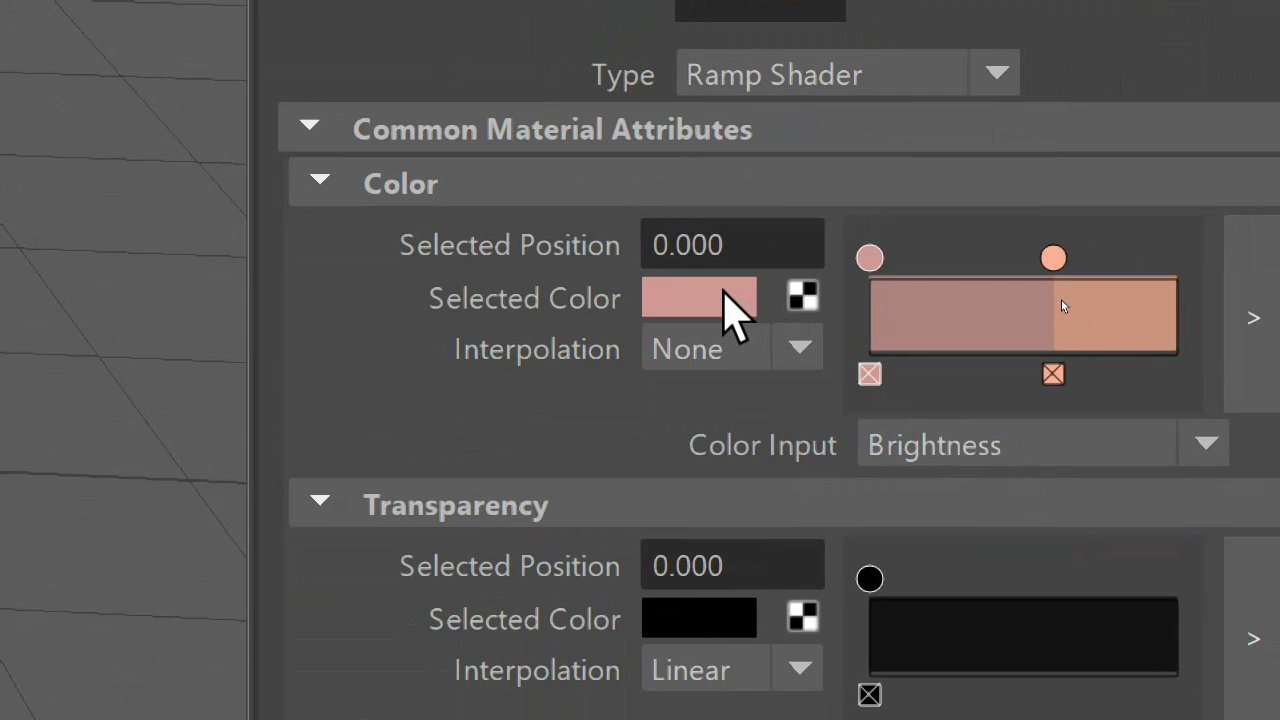
click(724, 298)
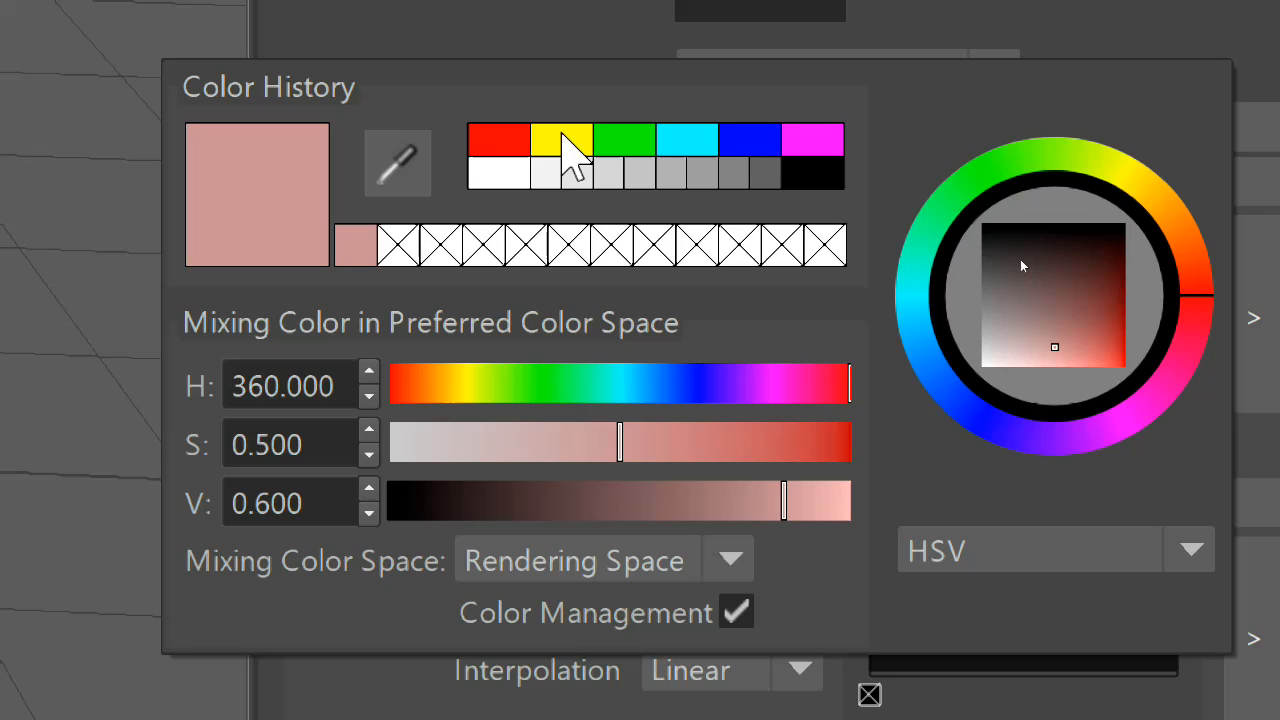
click(563, 140)
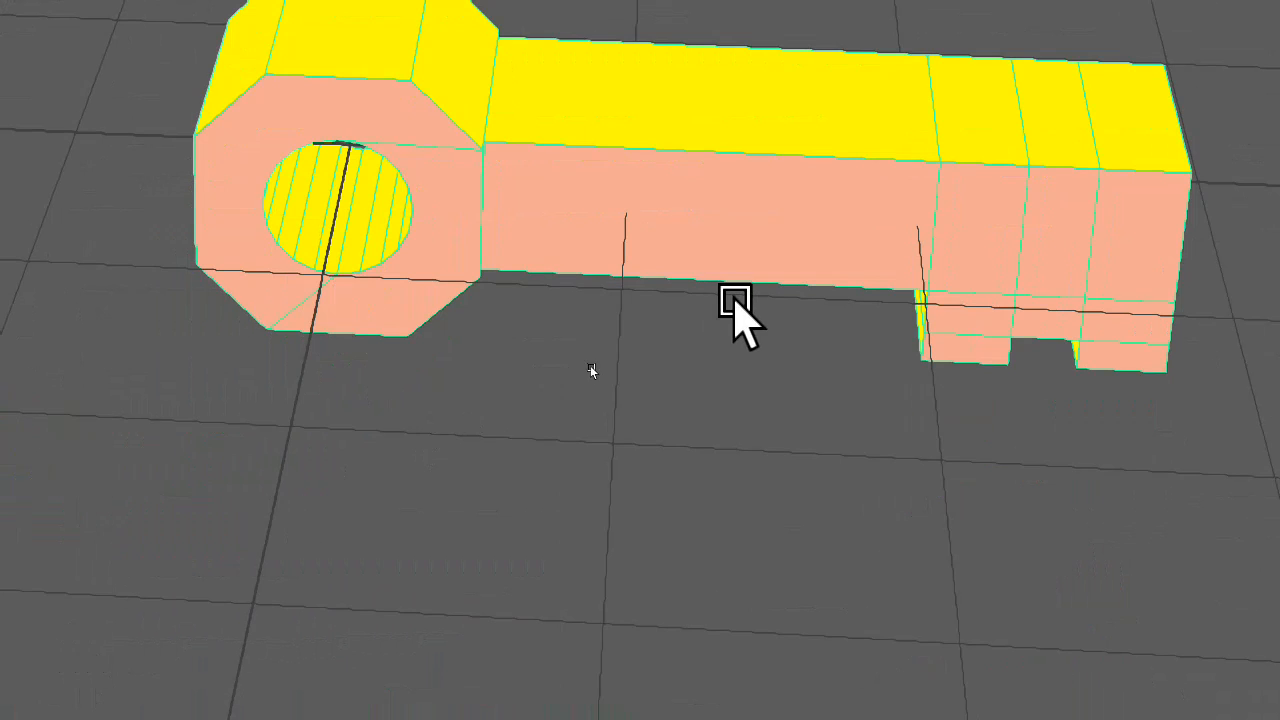
click(736, 335)
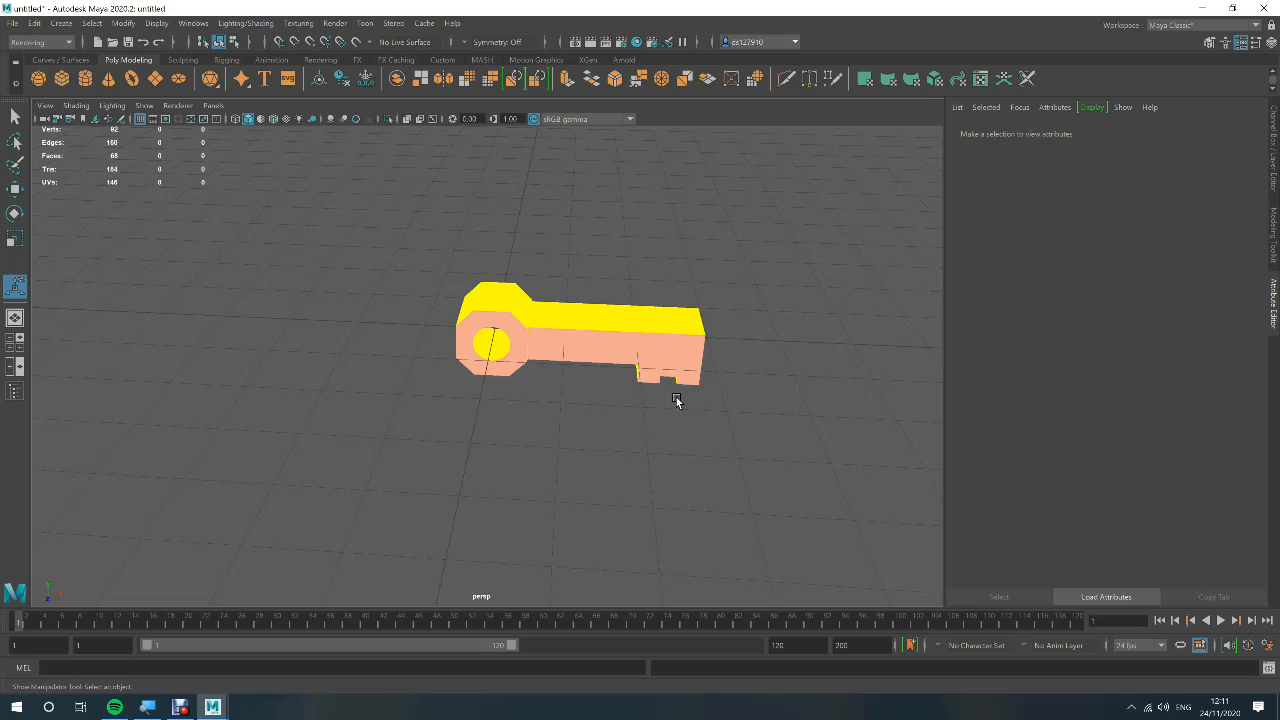
mouse_move(675, 402)
alt+mouse_down()
mouse_move(663, 417)
mouse_move(620, 409)
mouse_move(597, 386)
mouse_move(606, 366)
mouse_move(665, 362)
mouse_move(674, 400)
mouse_move(640, 411)
mouse_move(597, 391)
mouse_move(634, 380)
mouse_move(654, 383)
mouse_move(664, 409)
mouse_move(670, 398)
alt+mouse_up()
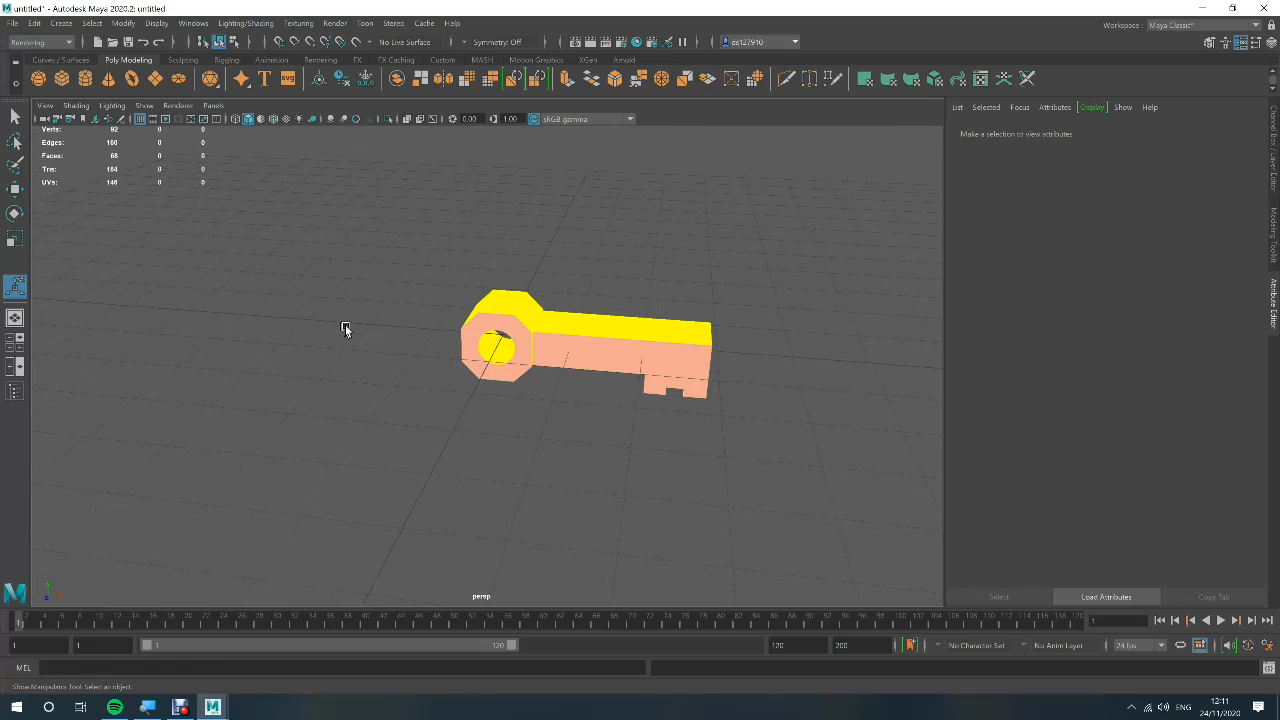
Assign a new toon outline to the key, reduce its line width and view it deselected.
click(557, 316)
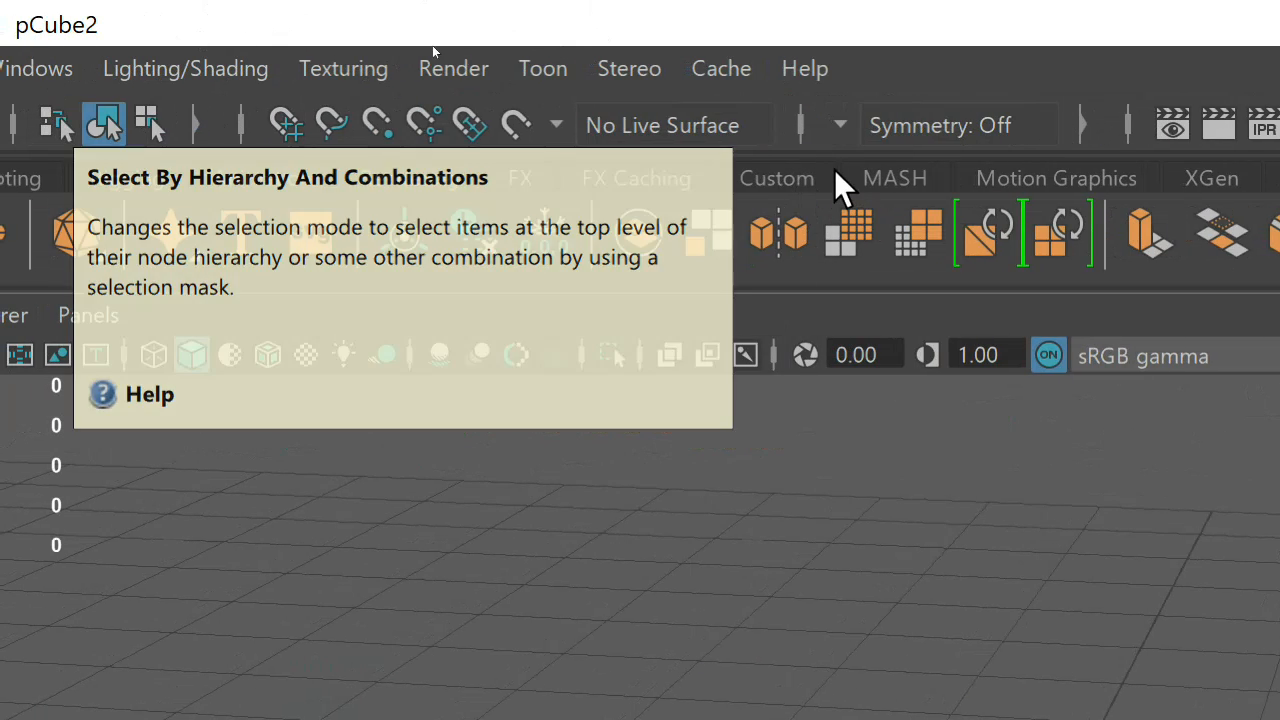
click(560, 69)
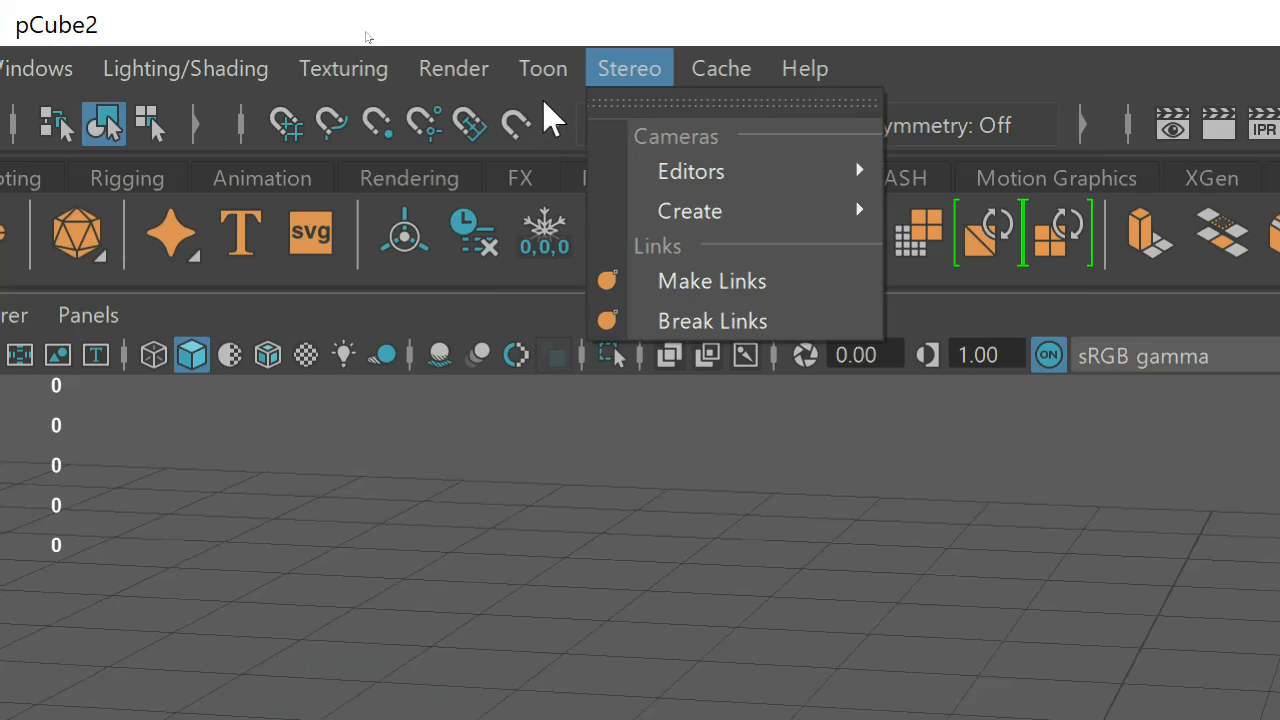
mouse_move(554, 74)
mouse_move(629, 70)
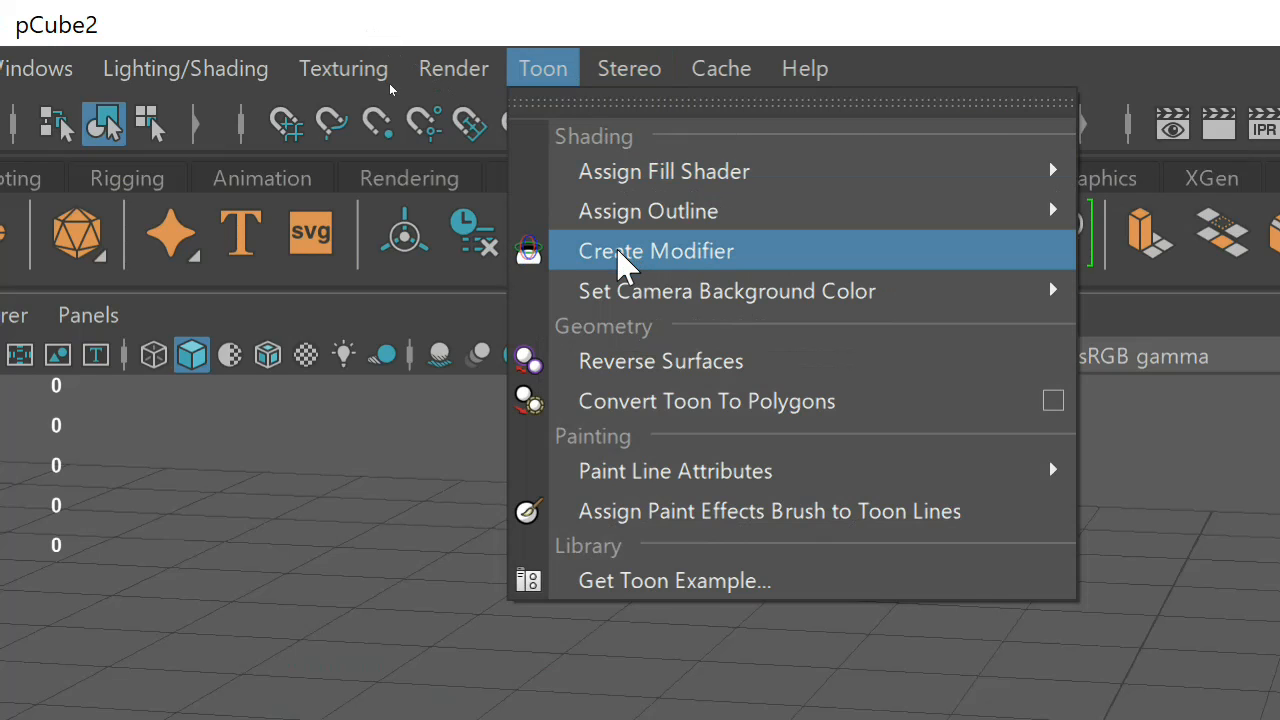
mouse_move(917, 230)
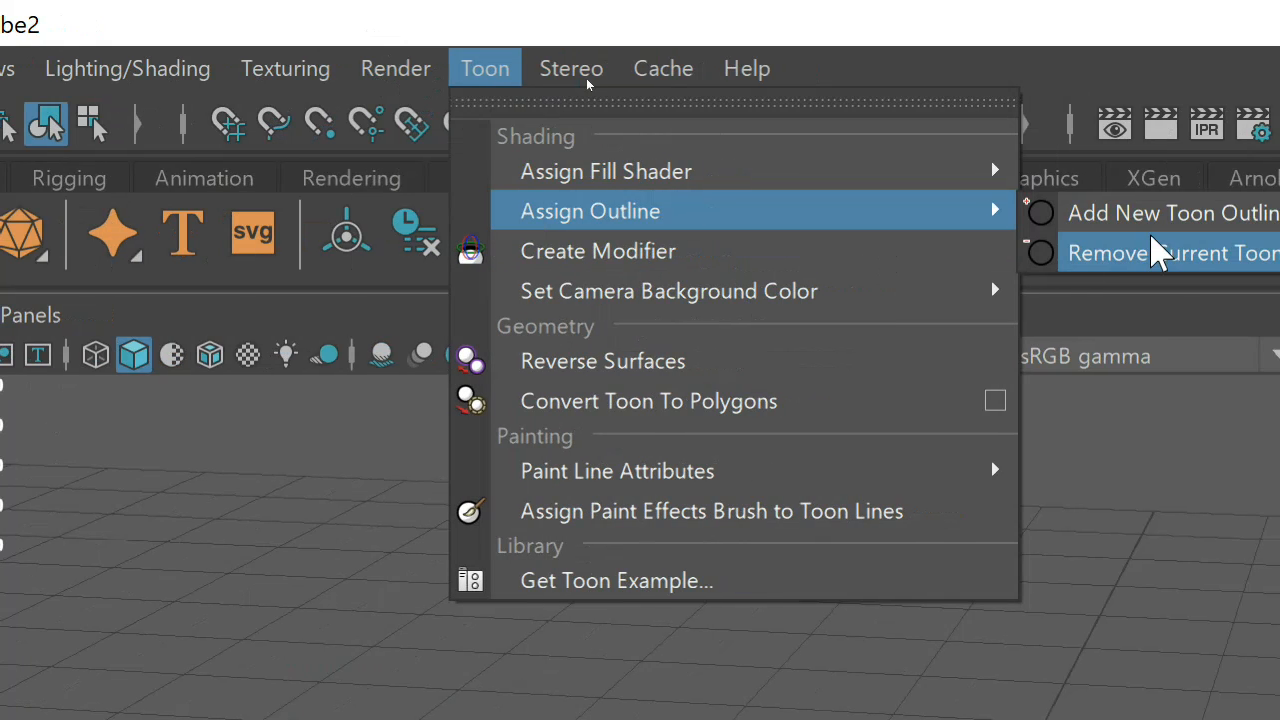
click(1062, 214)
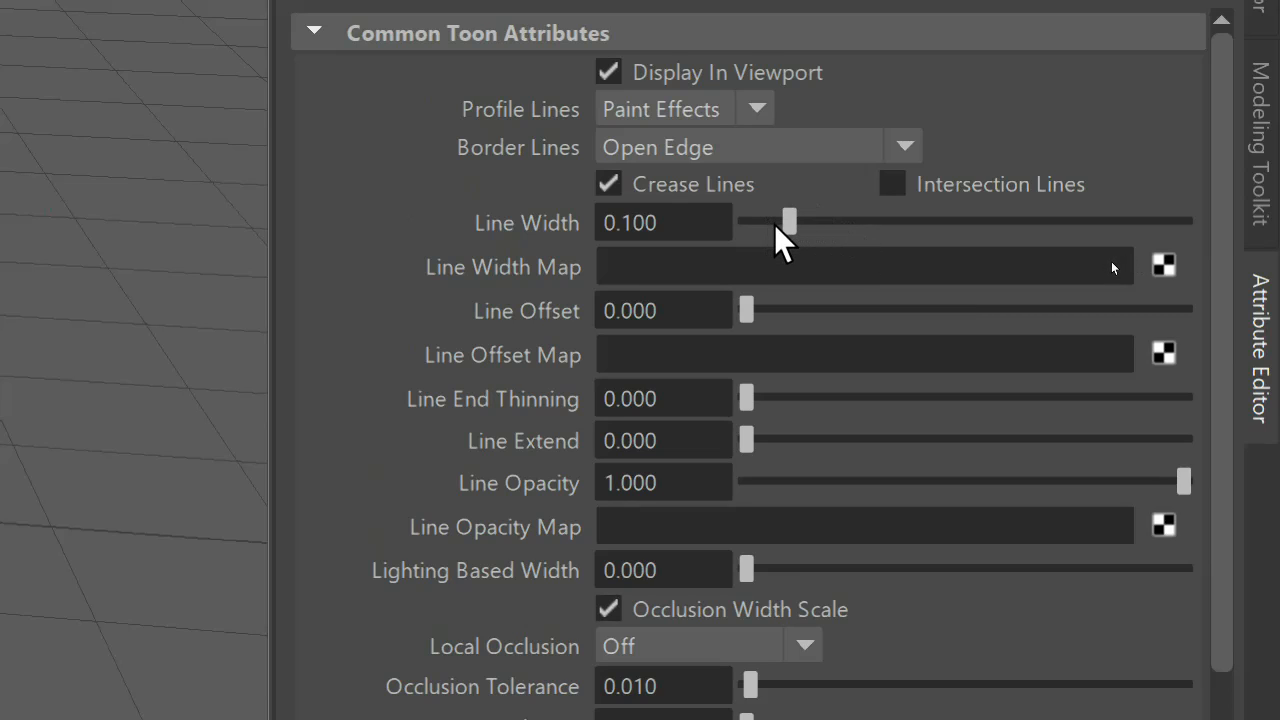
drag(781, 226, 754, 224)
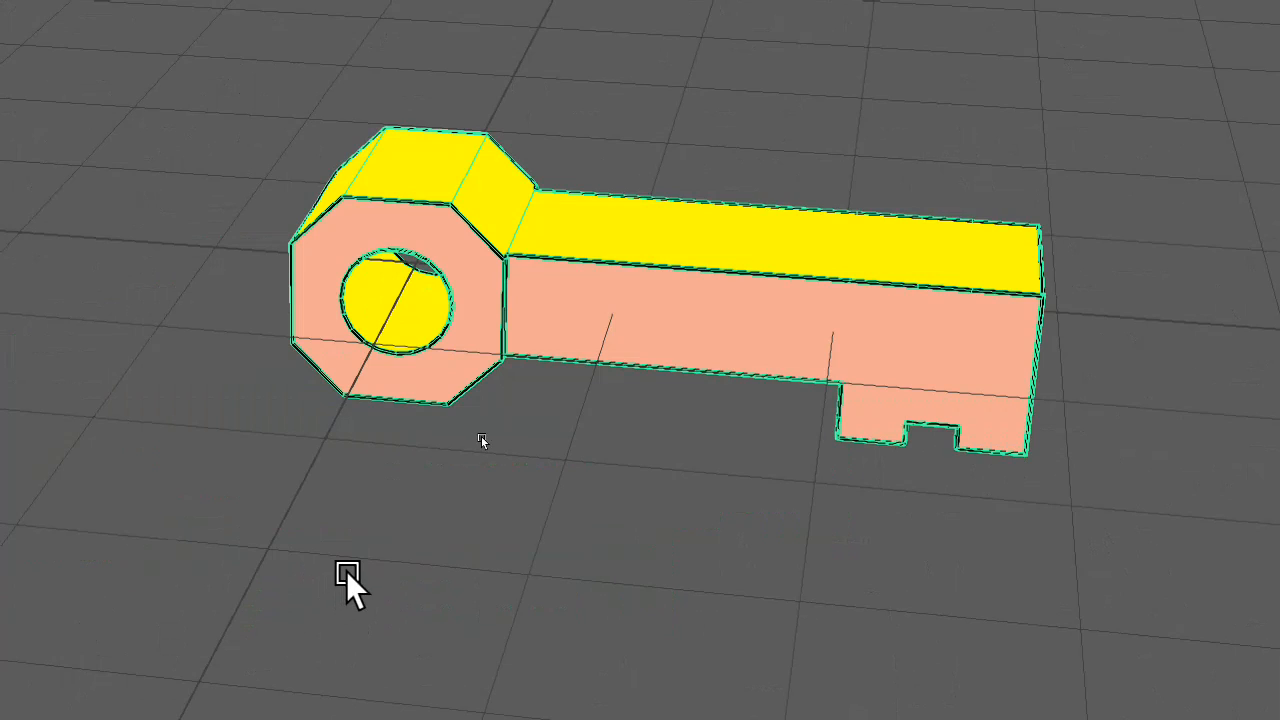
click(348, 570)
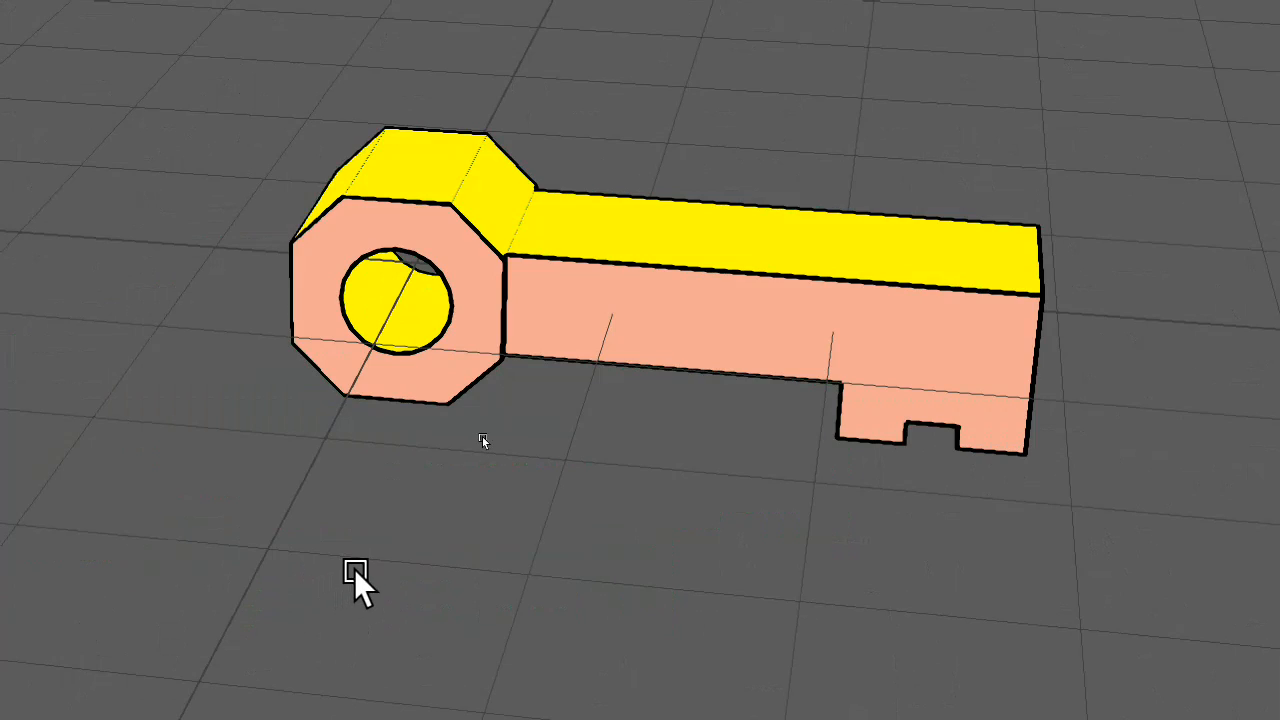
Select the key's toon outline and convert the toon lines to polygons.
click(618, 364)
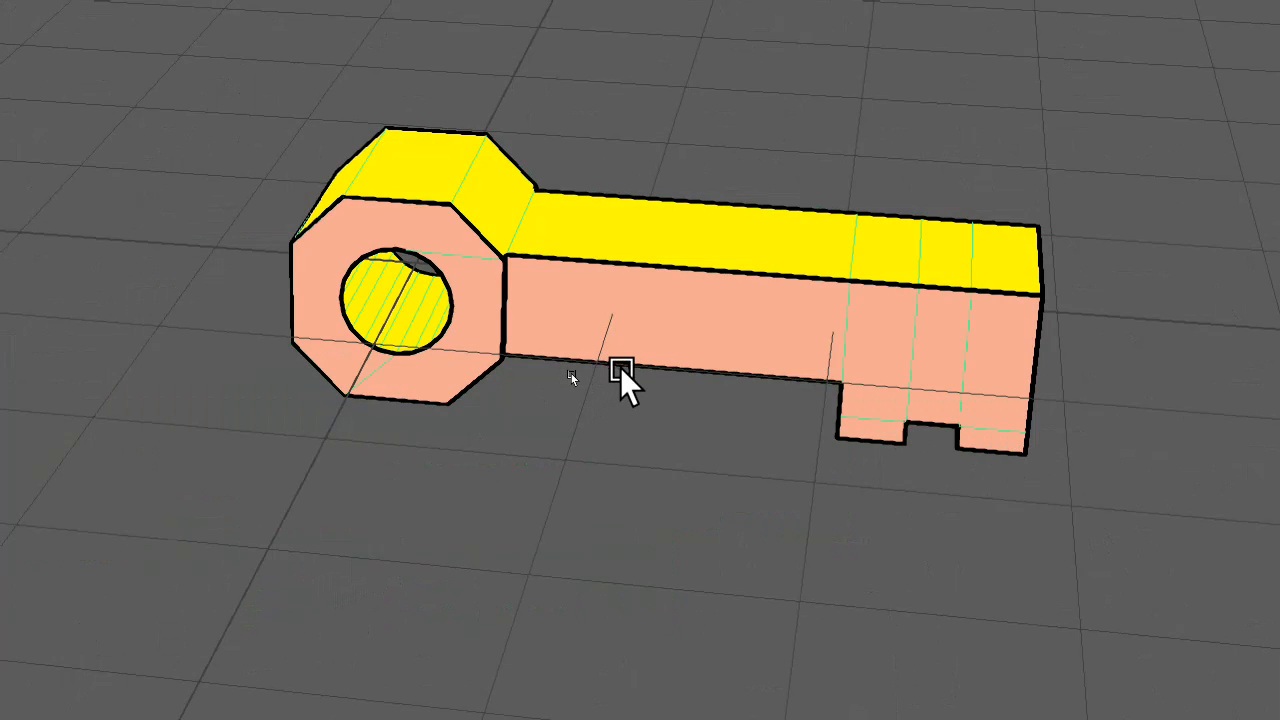
click(658, 401)
click(539, 345)
click(498, 336)
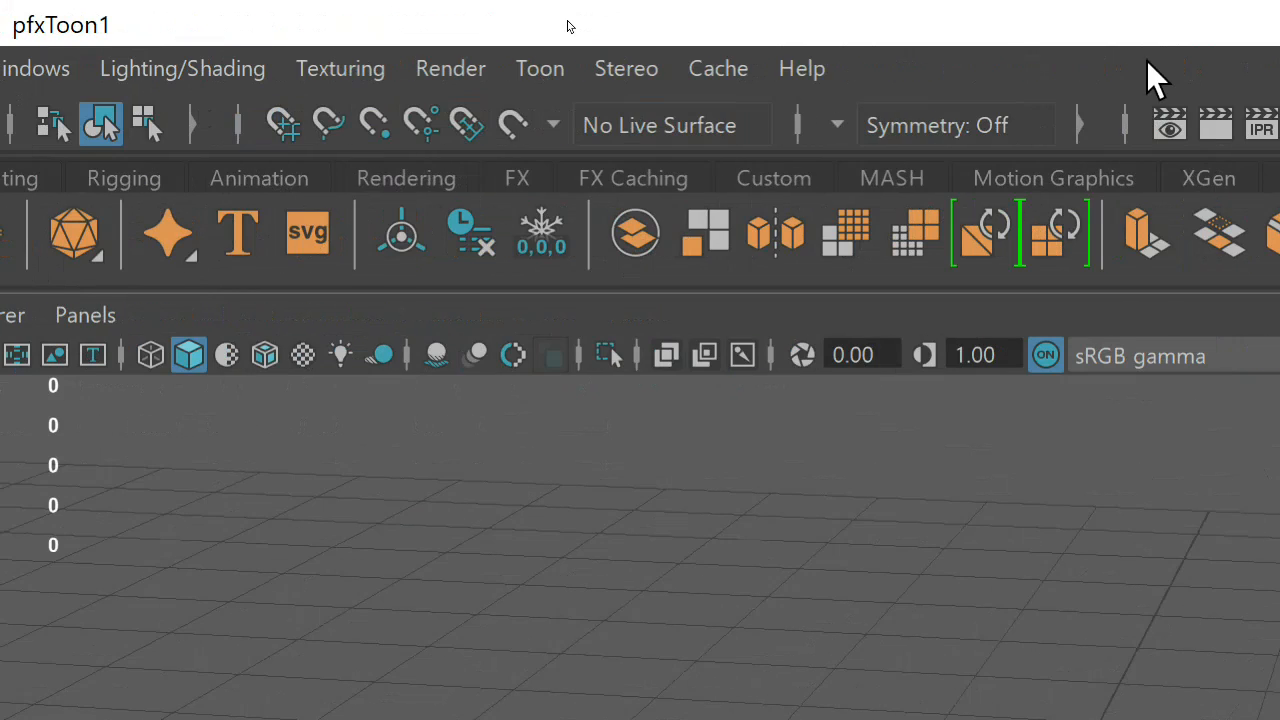
click(547, 60)
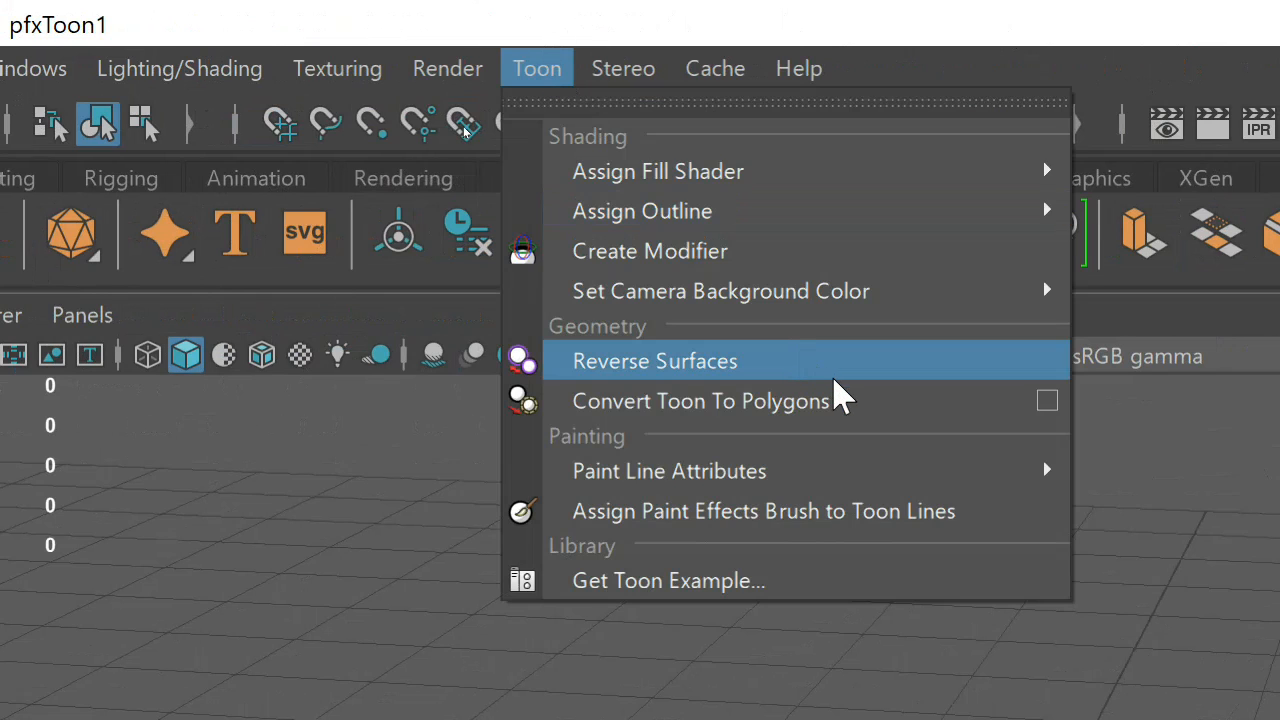
click(791, 414)
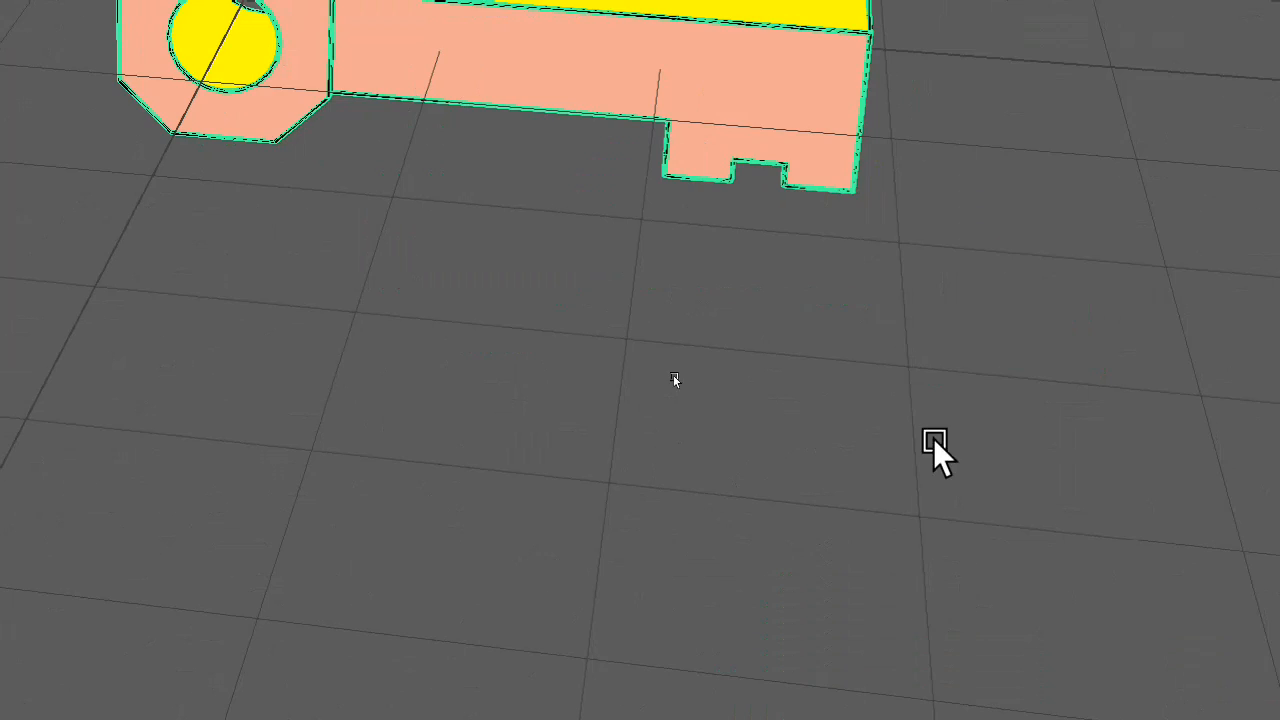
Select the key body together with its outline, switch to the Modeling command set and try to combine them into one mesh.
click(674, 49)
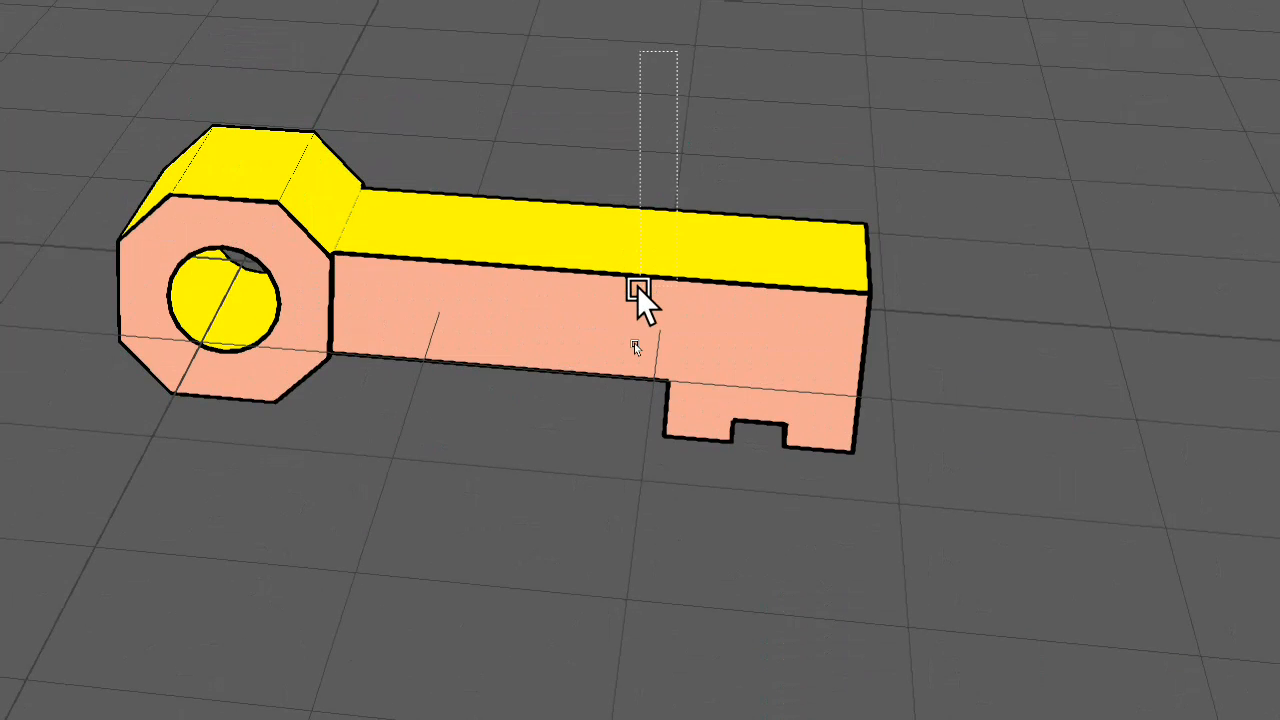
click(637, 286)
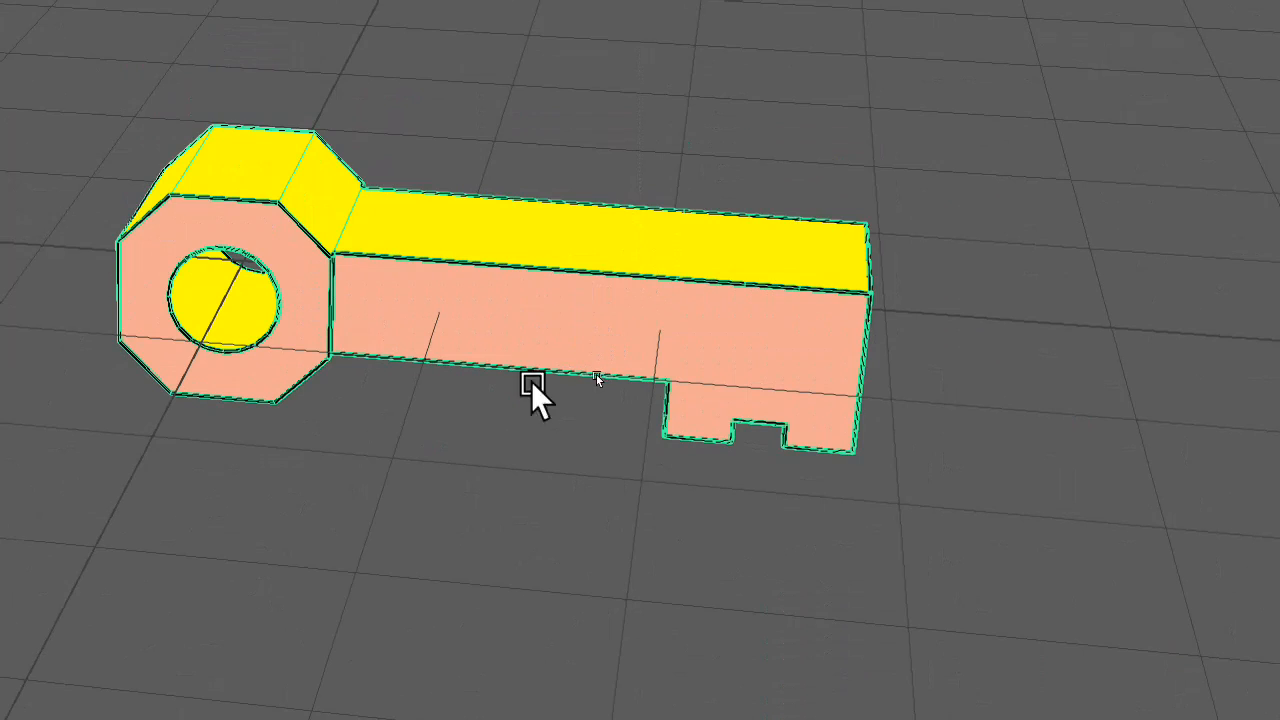
shift+click(454, 317)
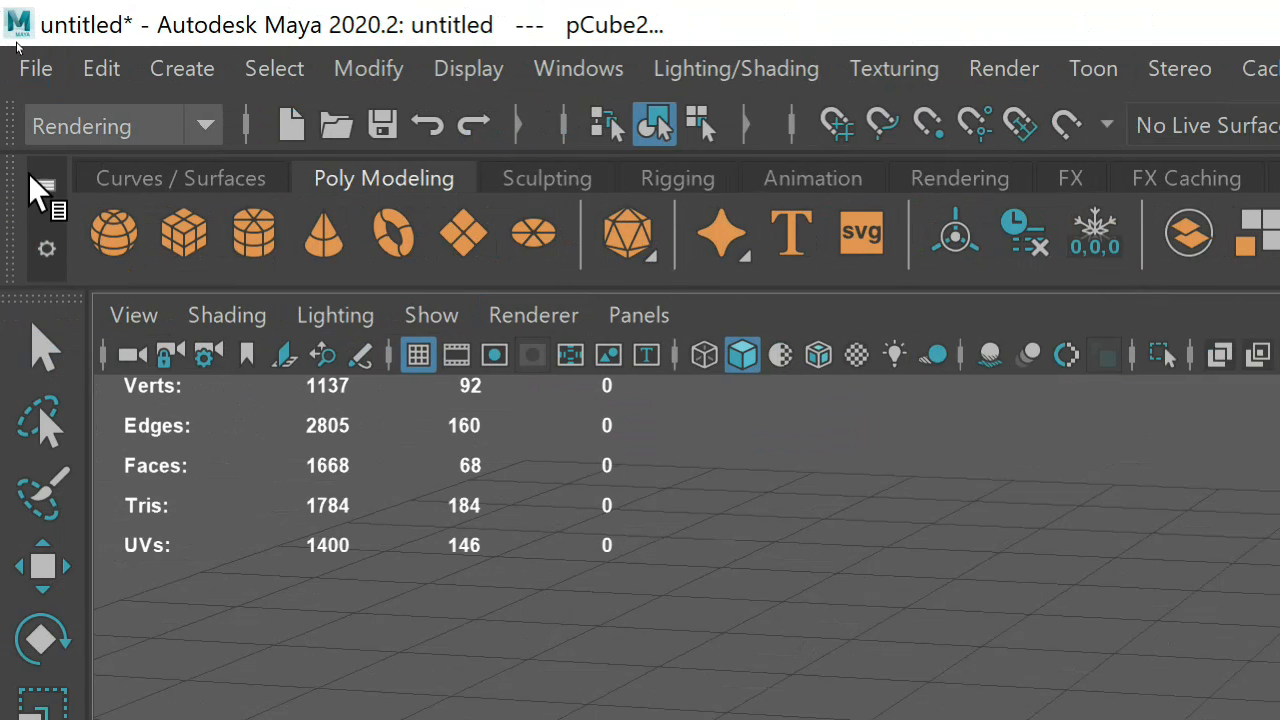
click(40, 126)
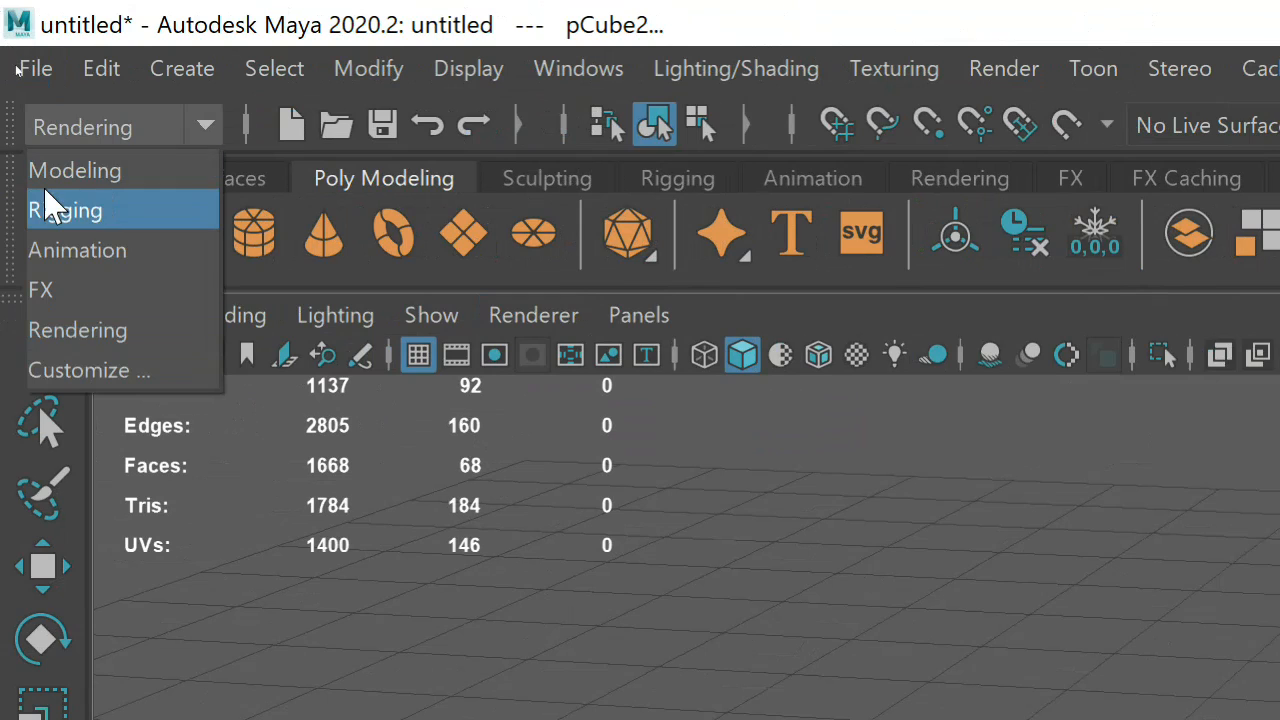
click(95, 182)
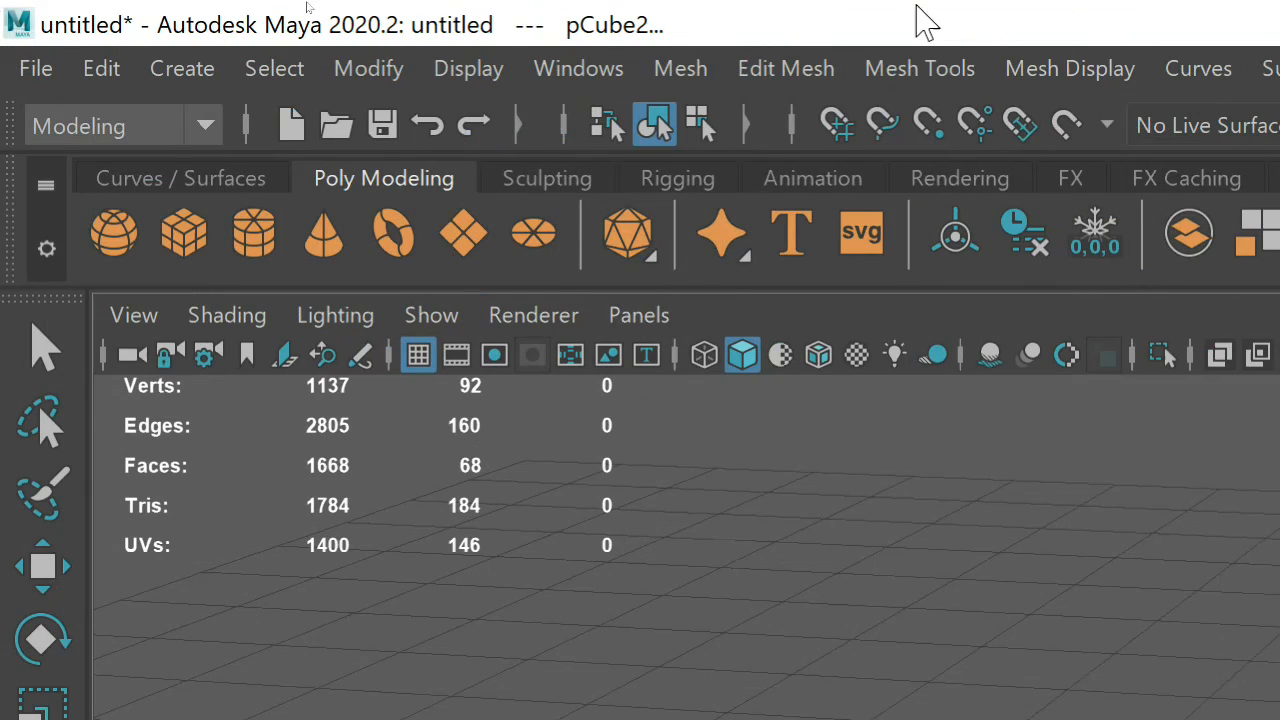
click(703, 74)
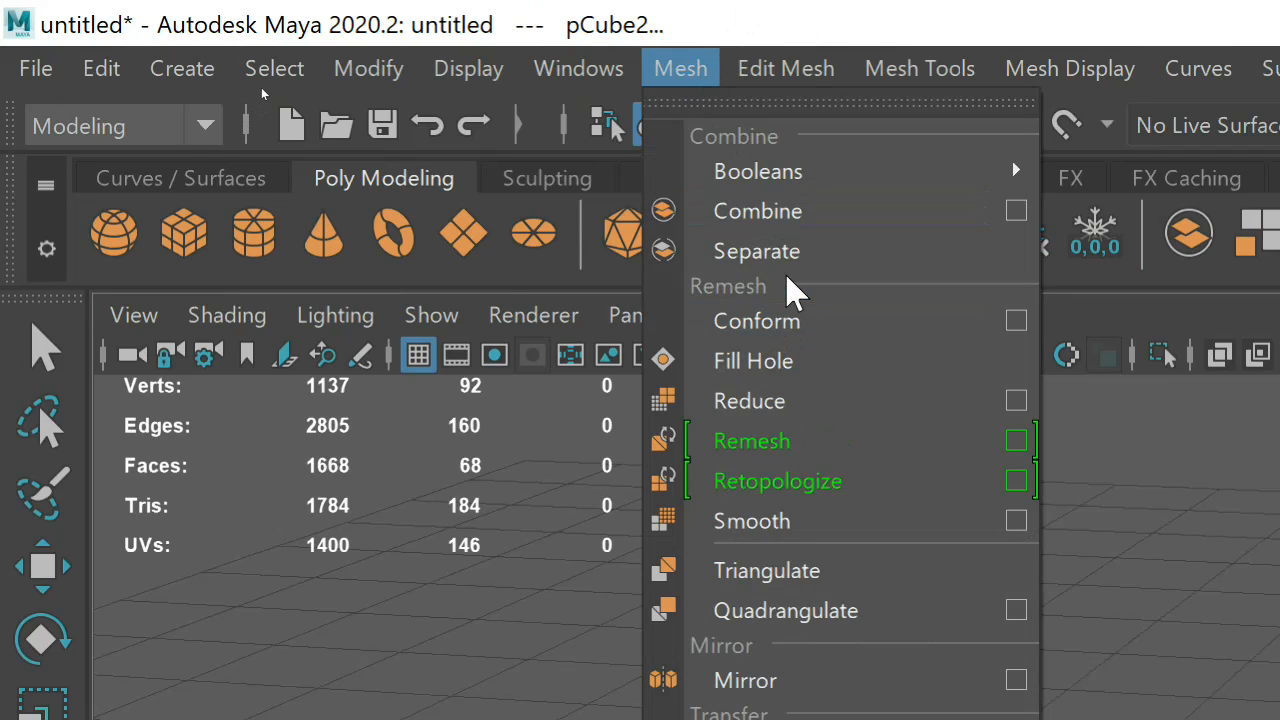
click(784, 211)
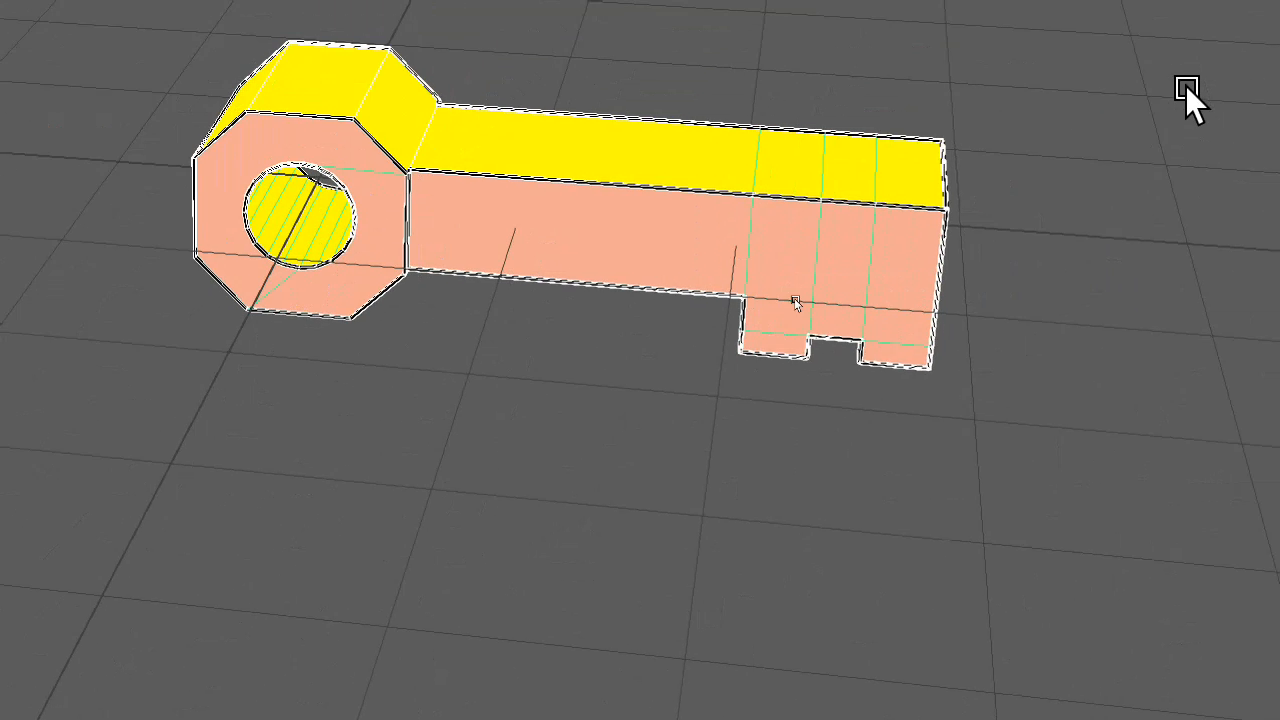
click(1187, 85)
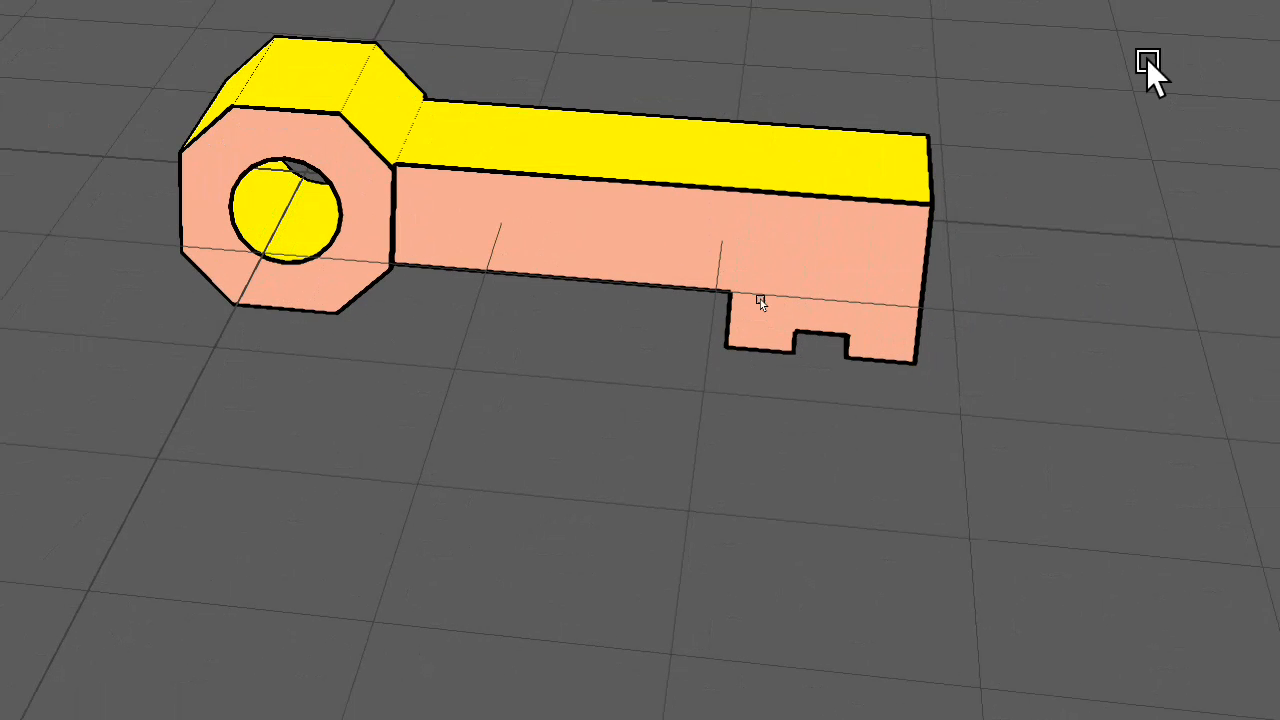
click(705, 159)
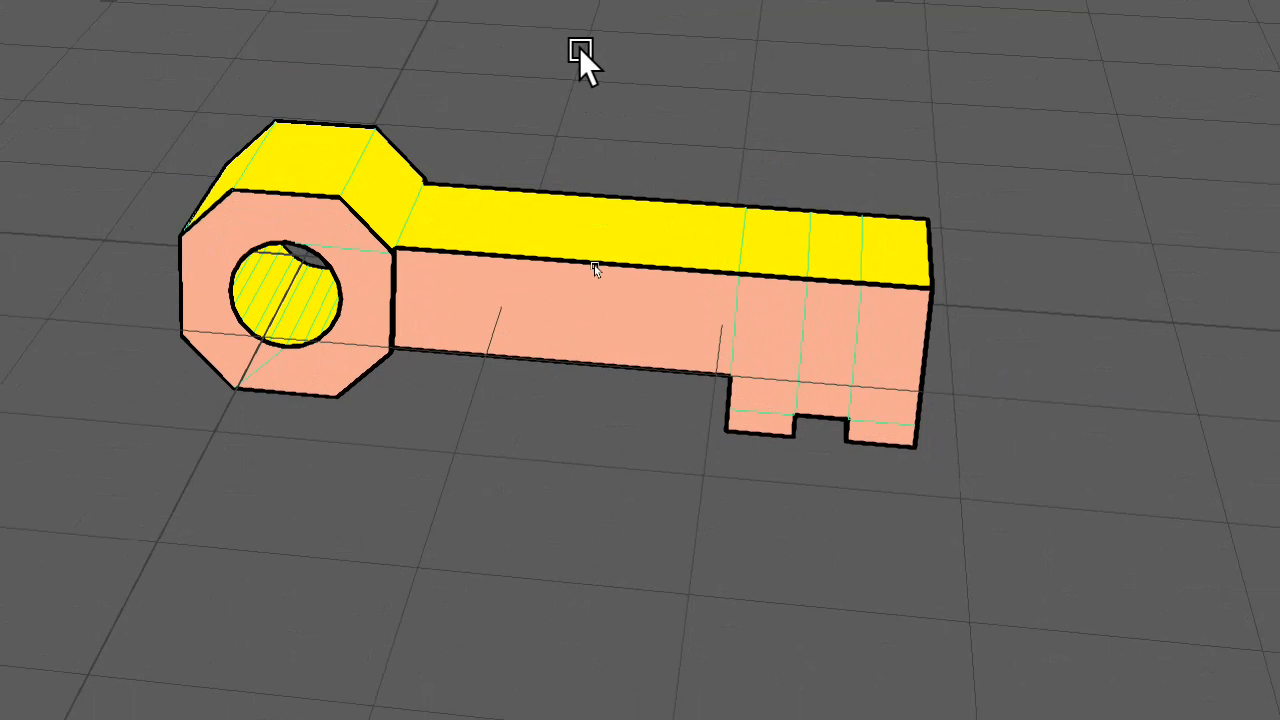
click(580, 52)
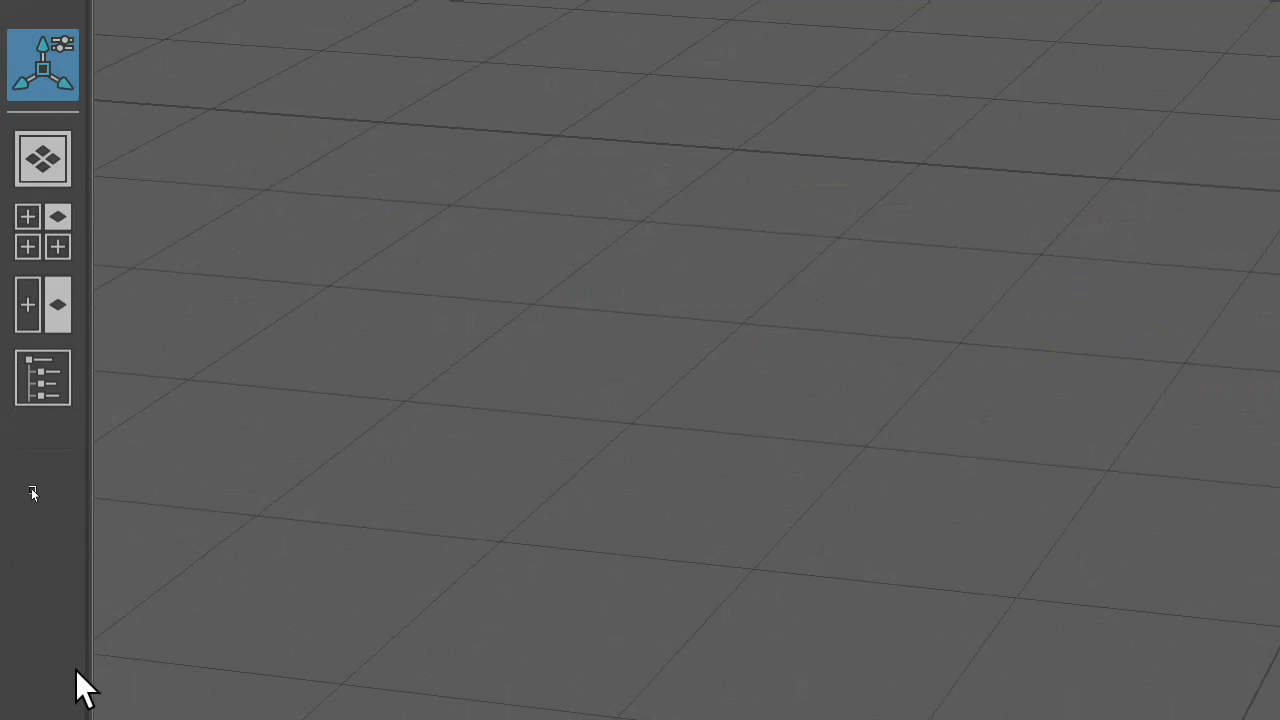
Show the Outliner, select MeshGroup, pfxToon1 and pCube2 in turn to examine the key's separate parts, and deselect everything.
click(27, 353)
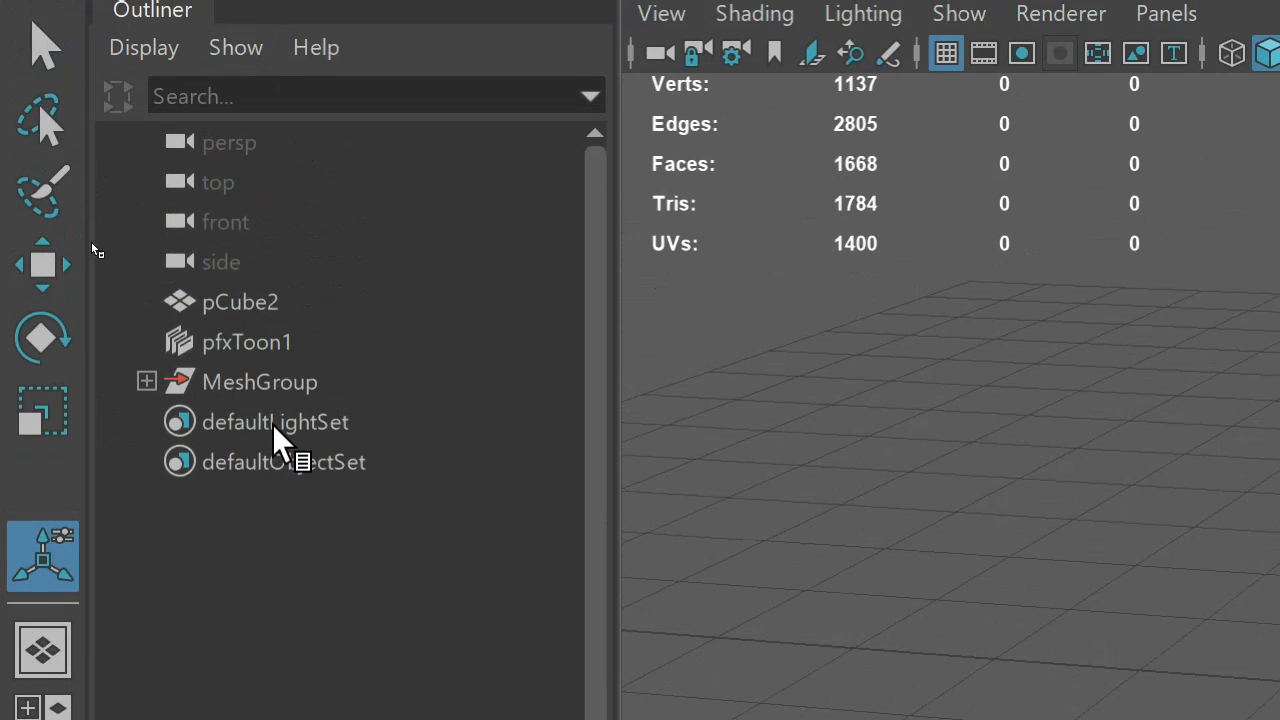
click(301, 382)
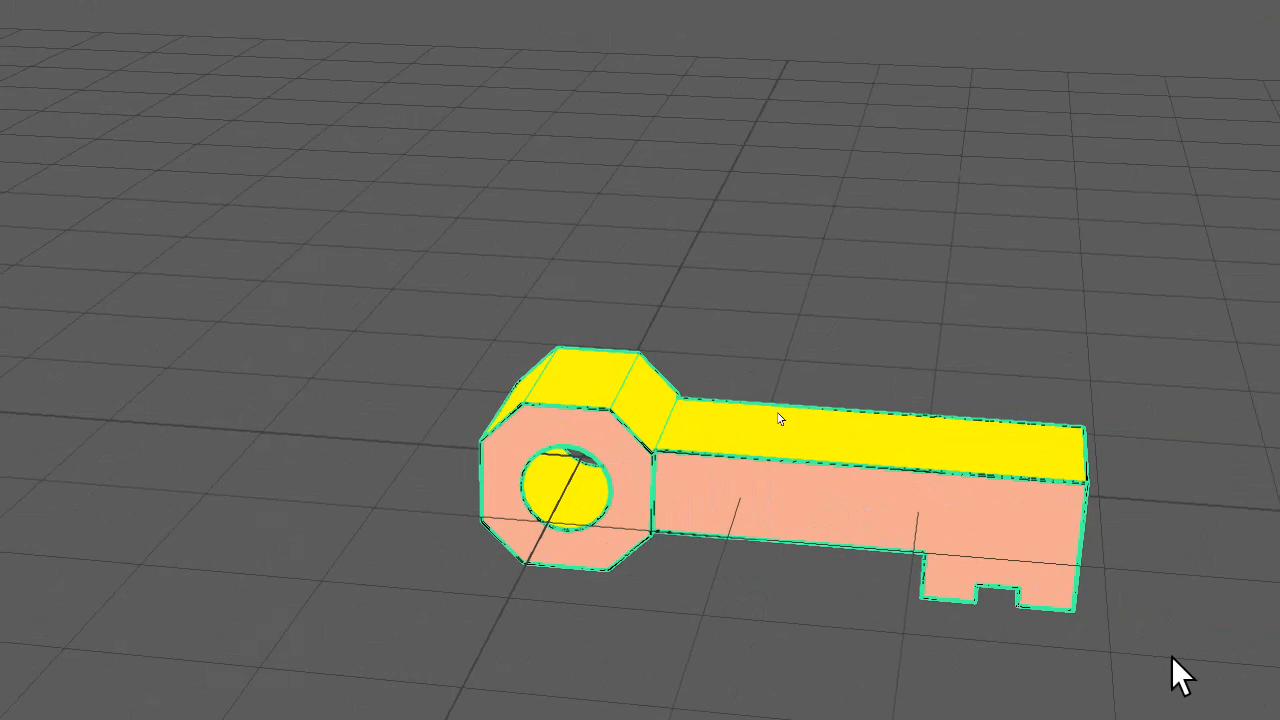
click(829, 663)
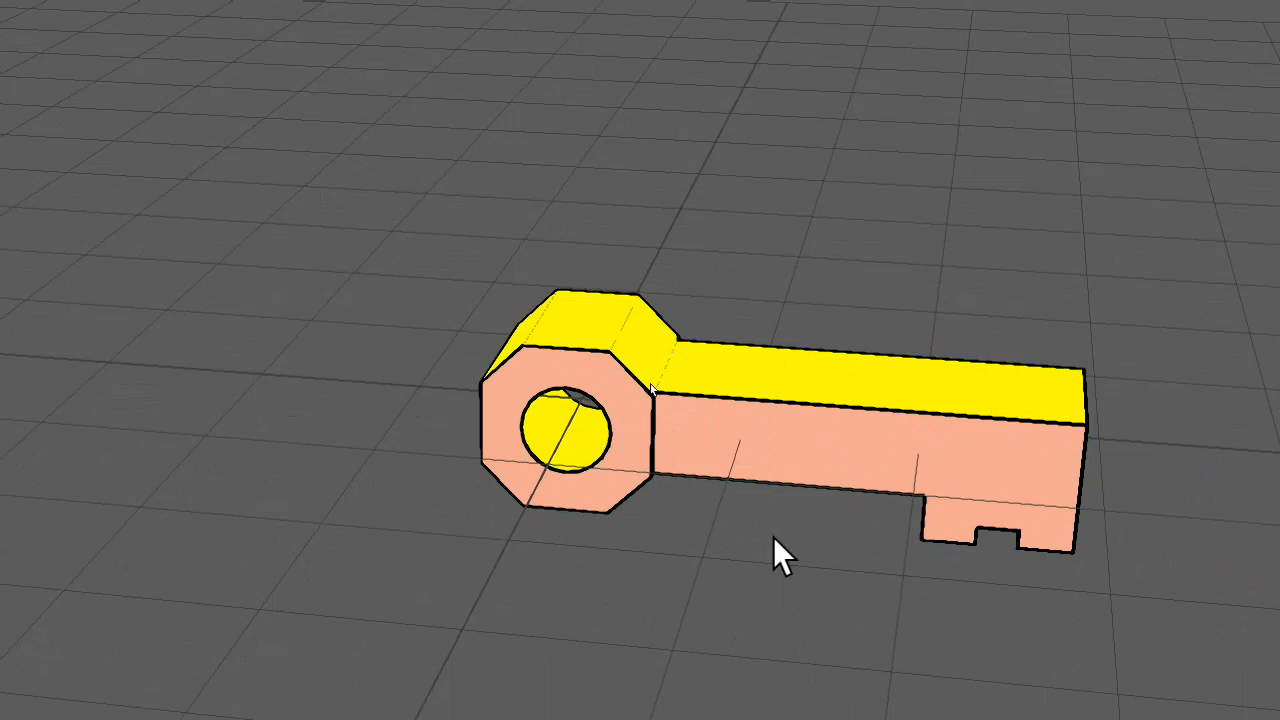
drag(690, 104, 855, 662)
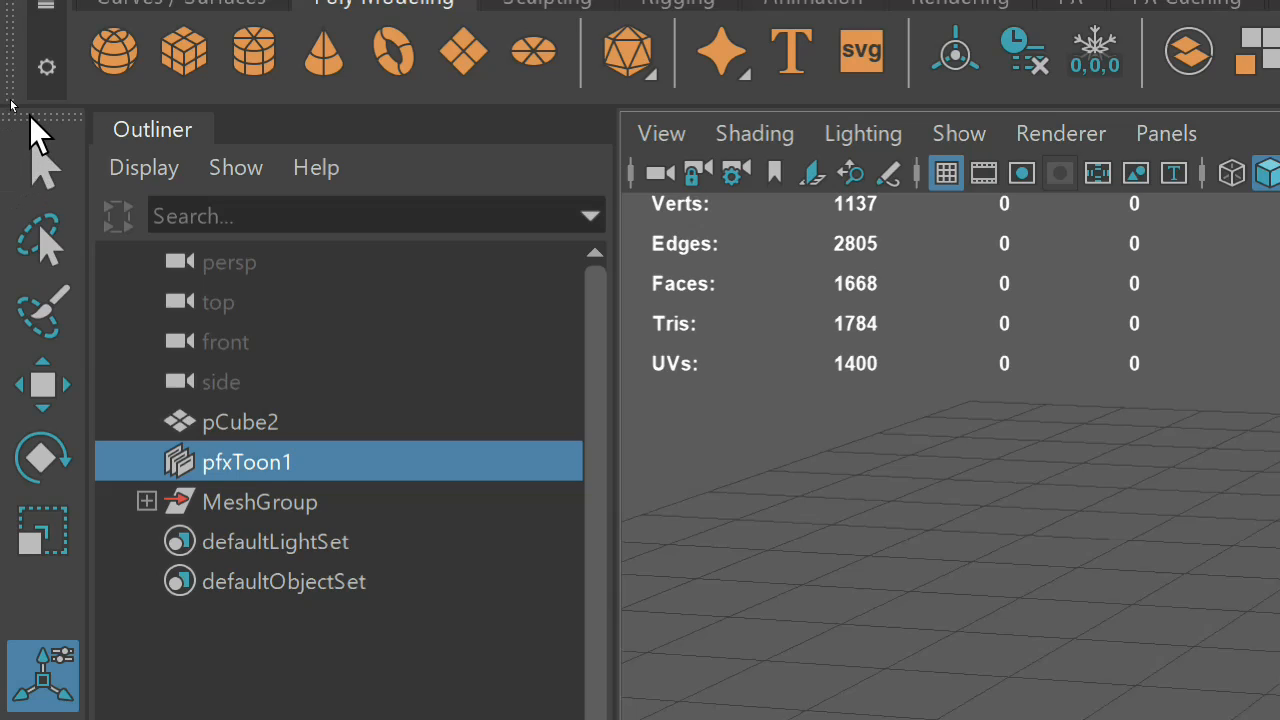
middle_drag(237, 423, 263, 427)
click(263, 427)
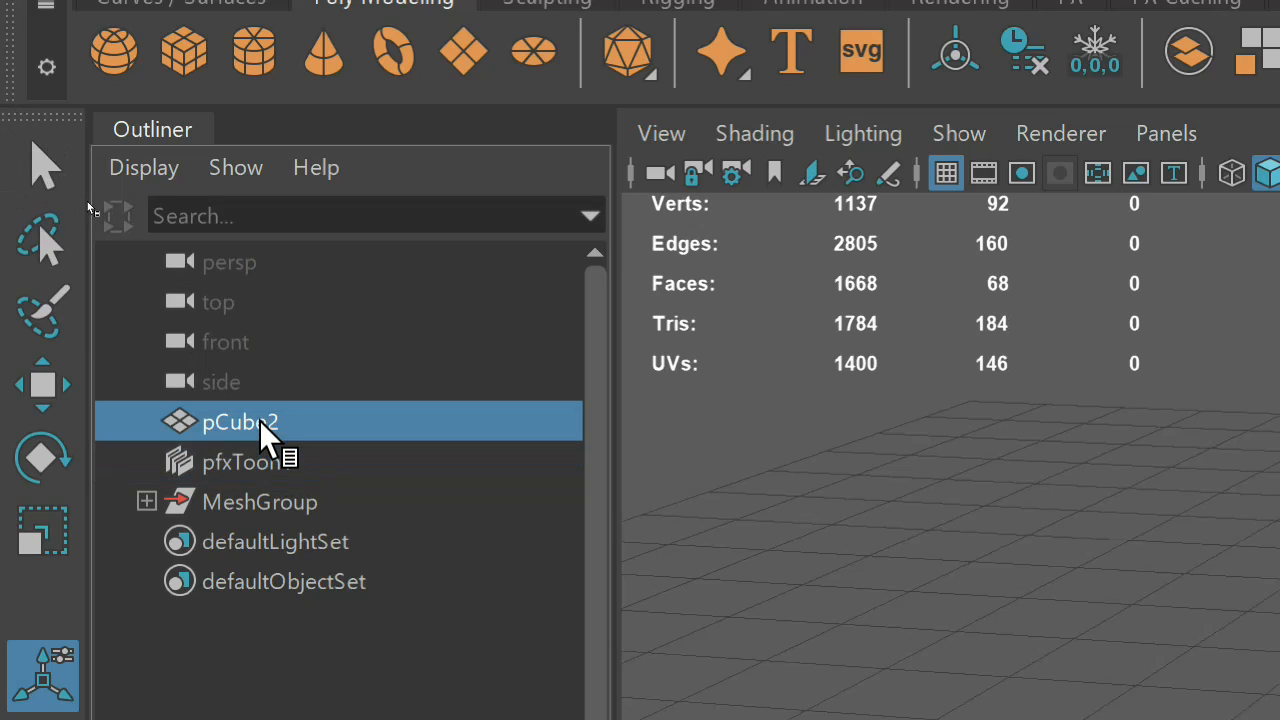
click(257, 495)
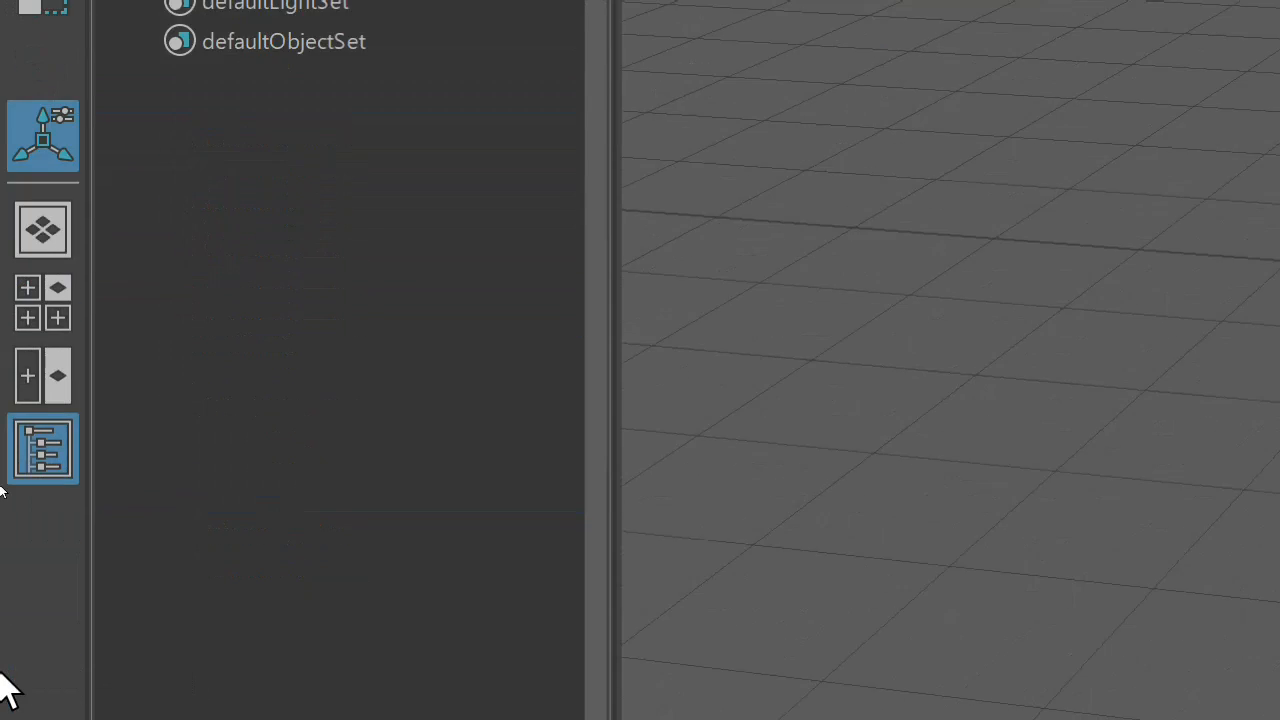
click(62, 307)
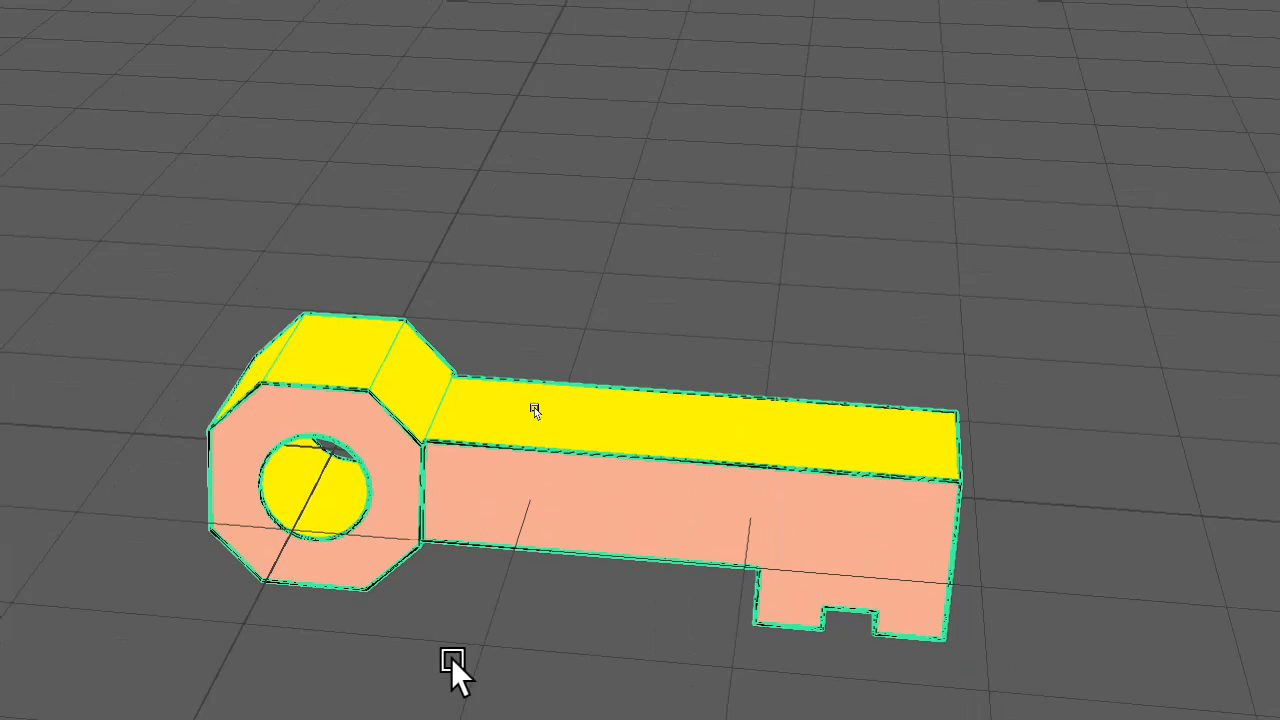
click(426, 658)
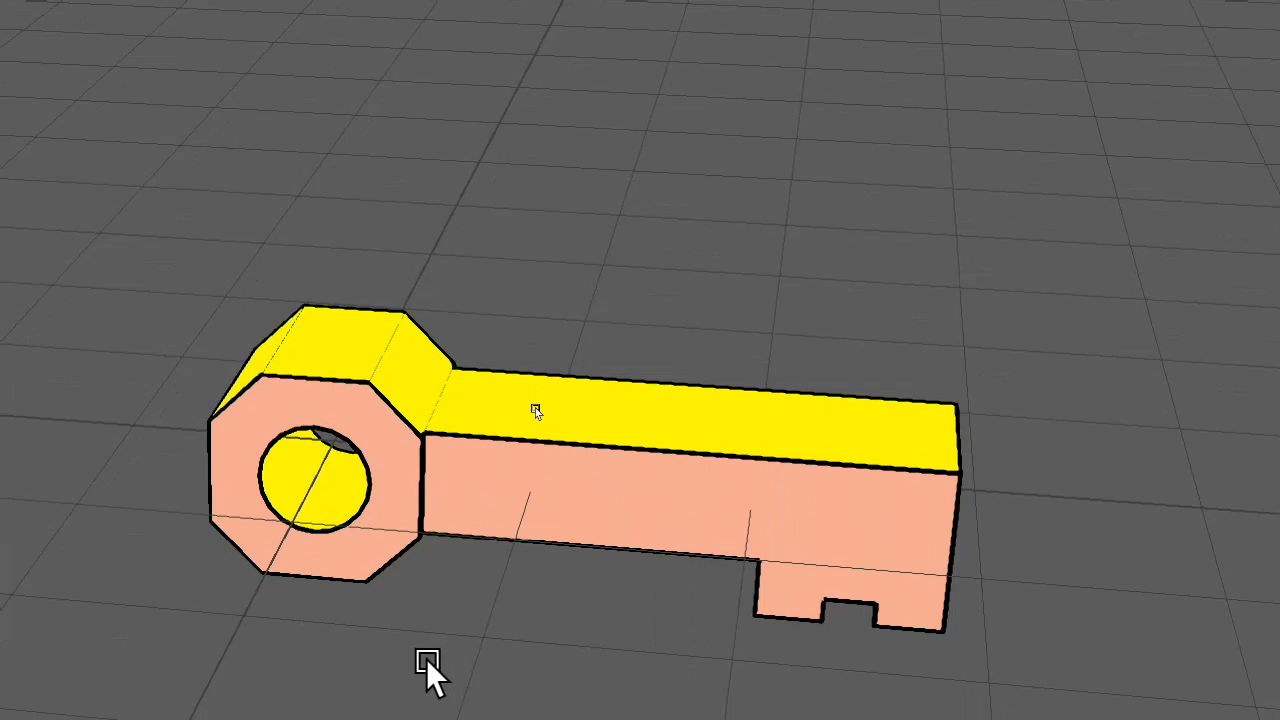
Preview the key body in smooth mesh display and return it to the unsmoothed display.
click(697, 497)
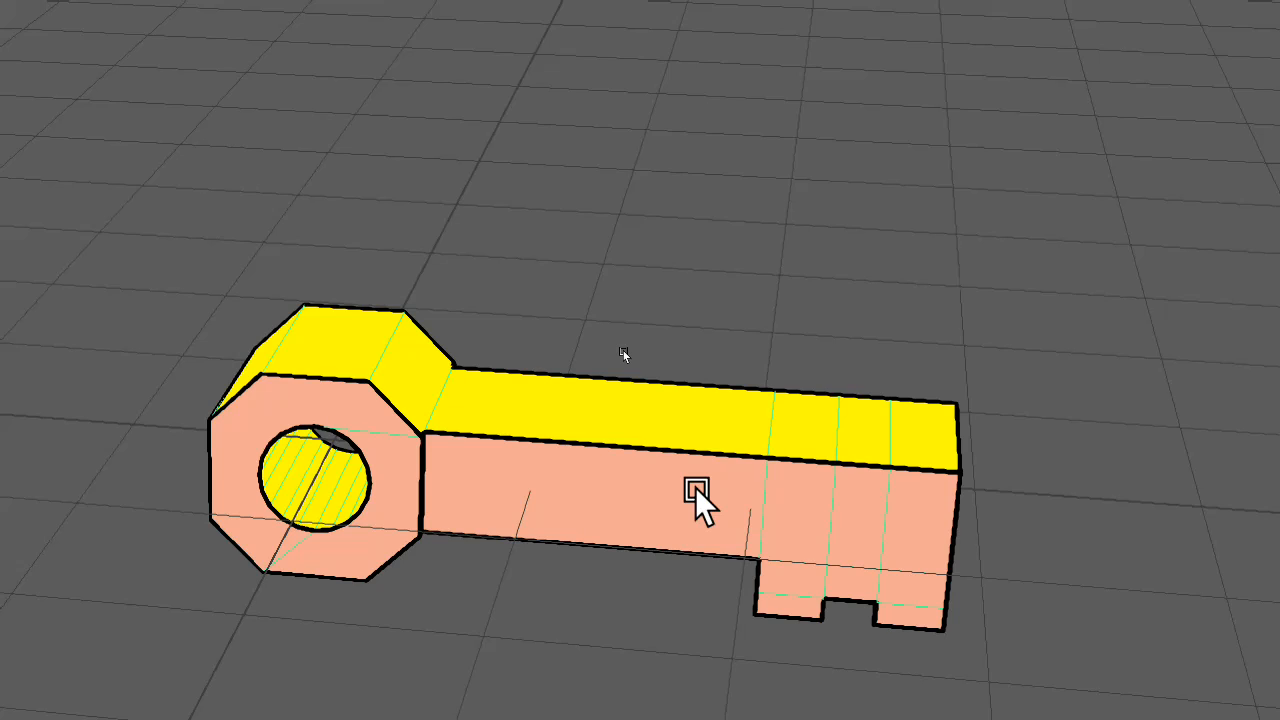
key(2)
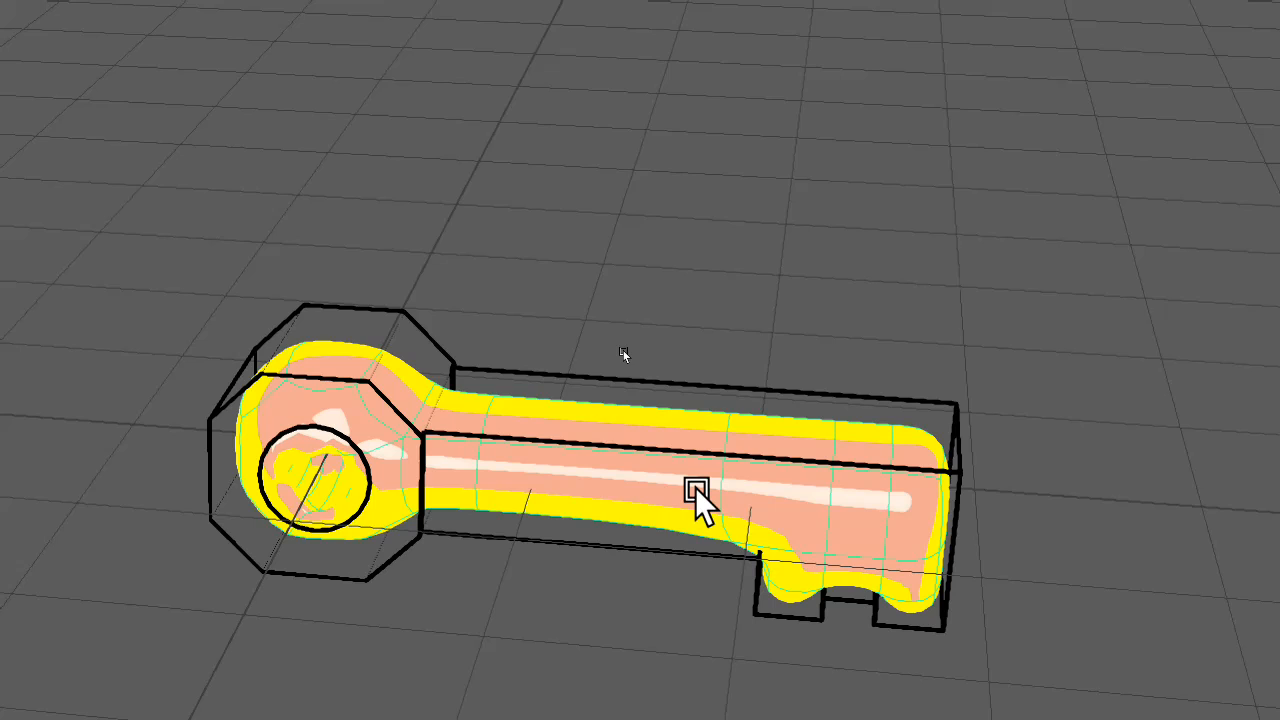
key(1)
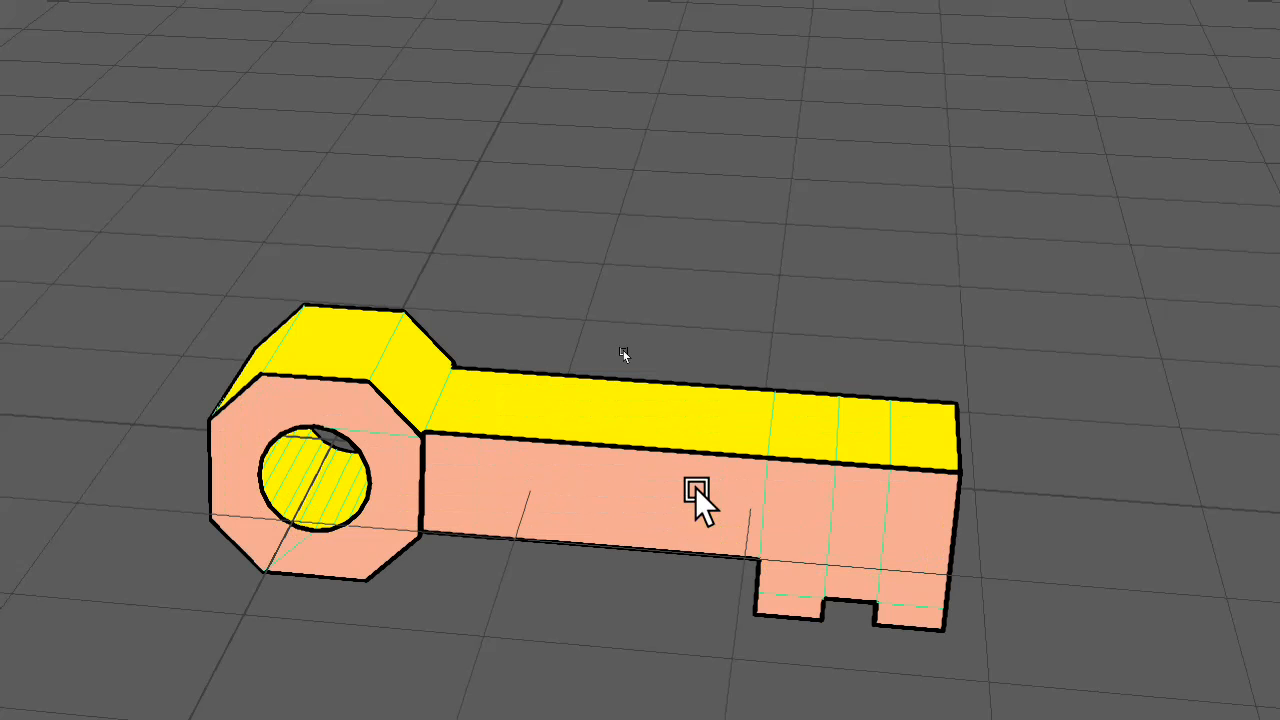